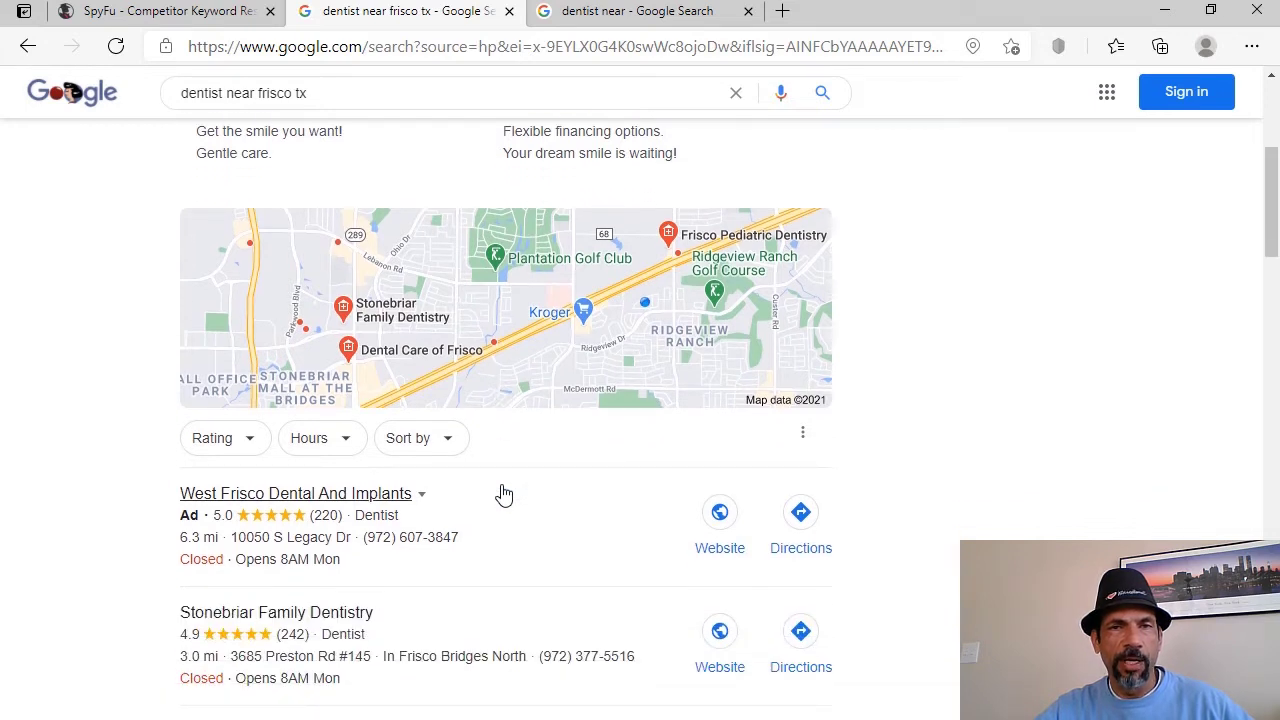
Step: Browse the "dentist near frisco tx" results and open the Monarch Dental listing for the affordable Frisco dentist at 5404 Preston Road
scroll(504, 494, down, 2)
scroll(504, 494, down, 1)
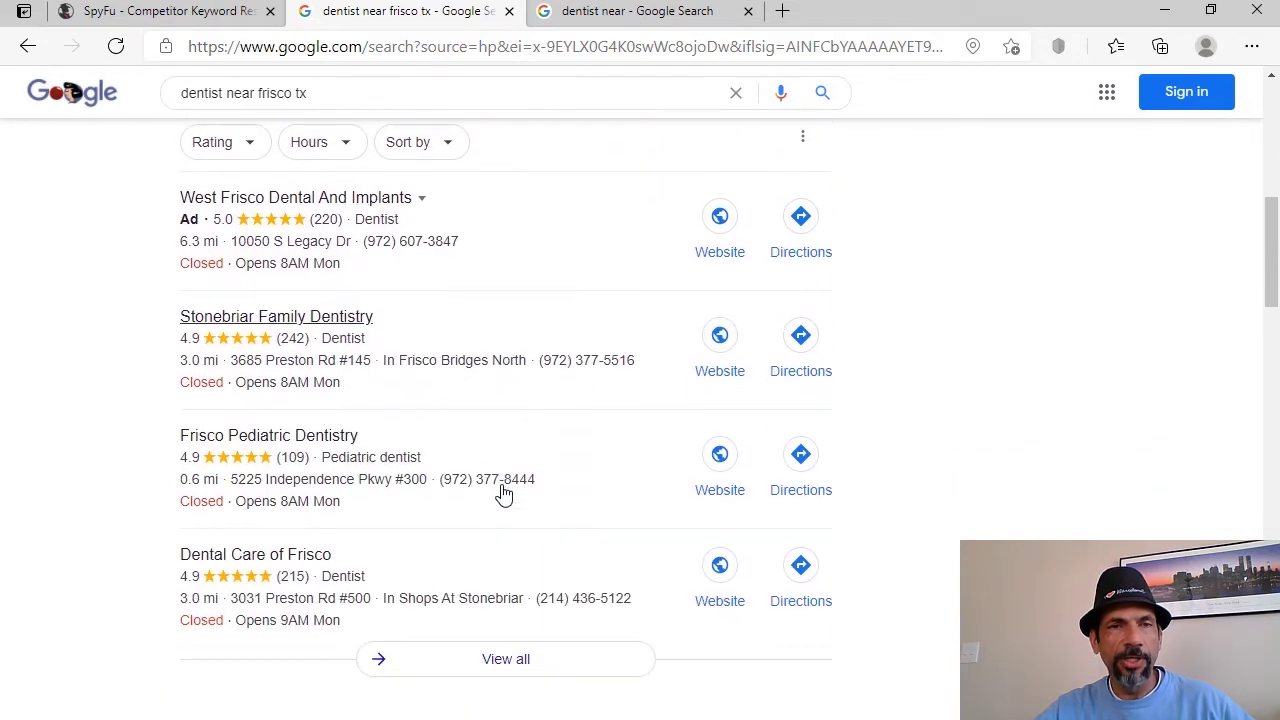
scroll(504, 494, down, 4)
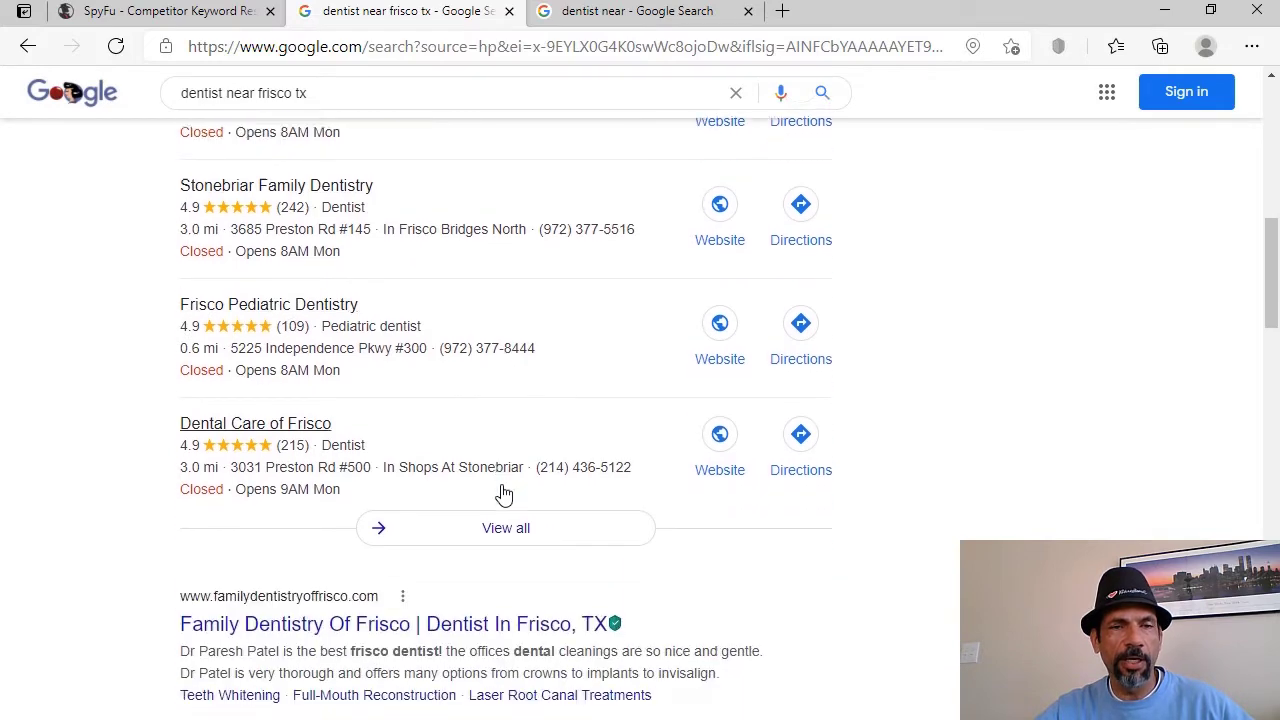
scroll(503, 485, down, 4)
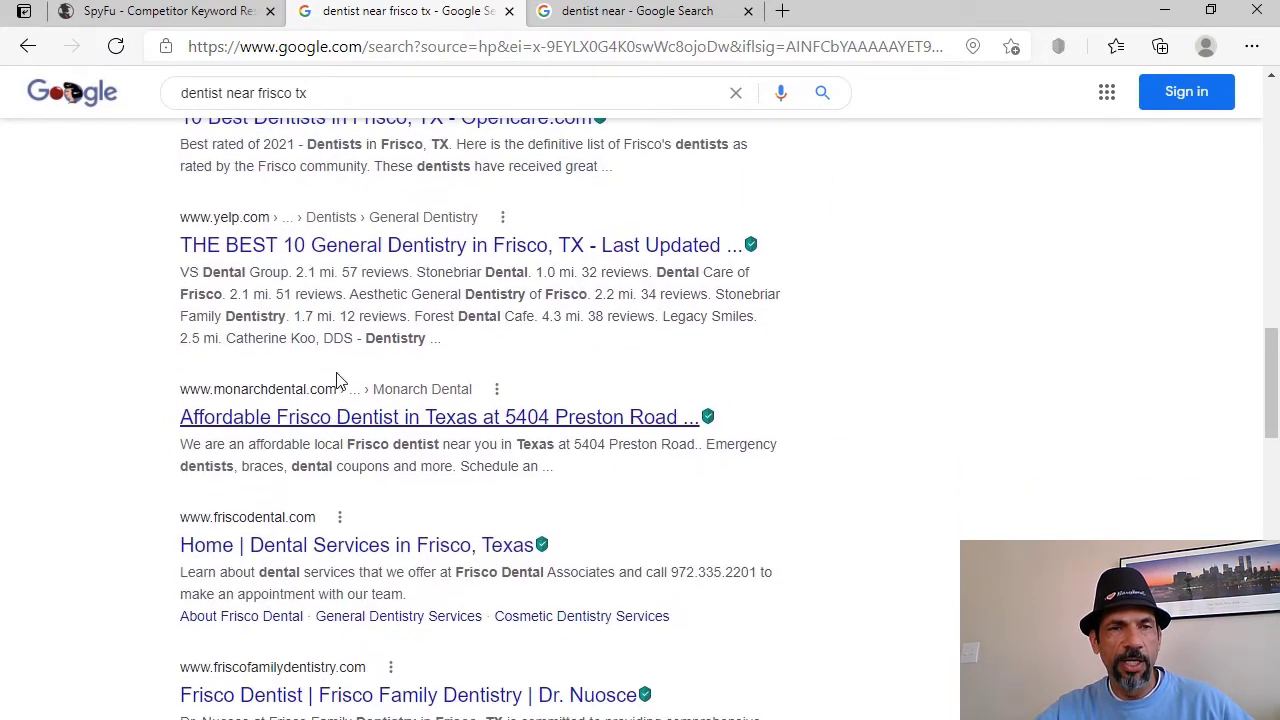
click(272, 425)
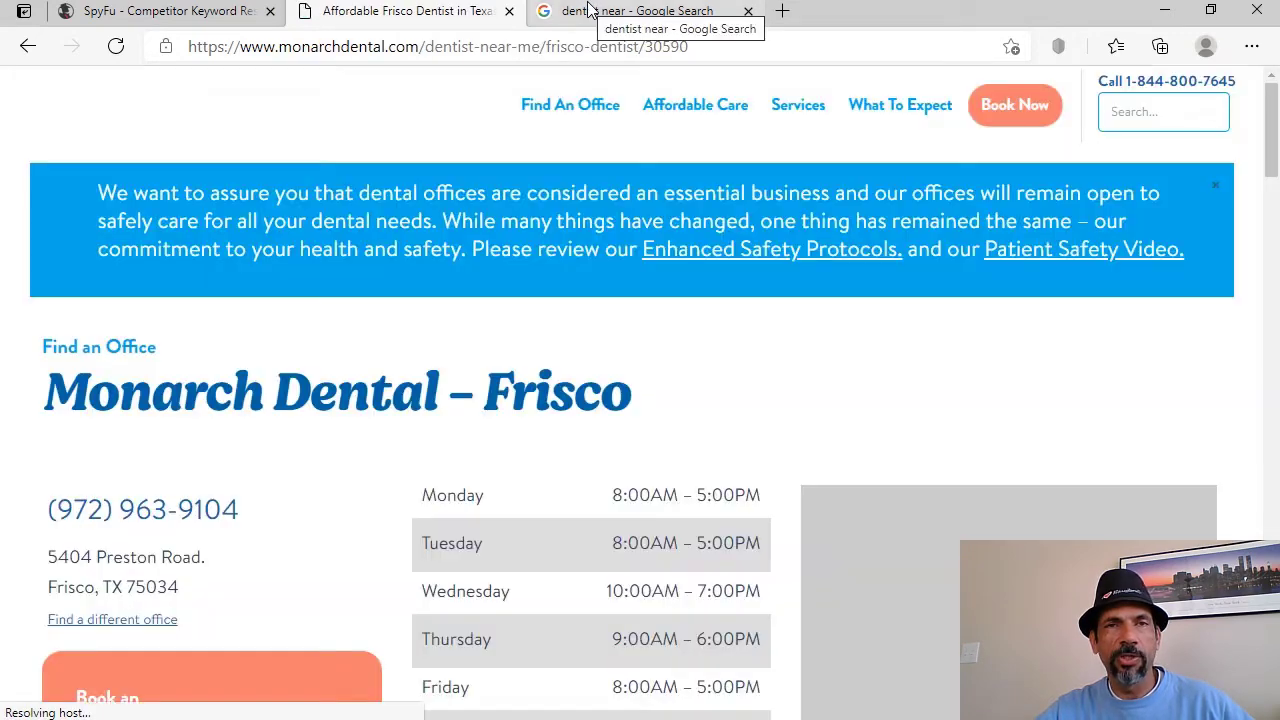
Step: Change the "dentist near" Google search to "dentist near plano tx" and run it
click(590, 9)
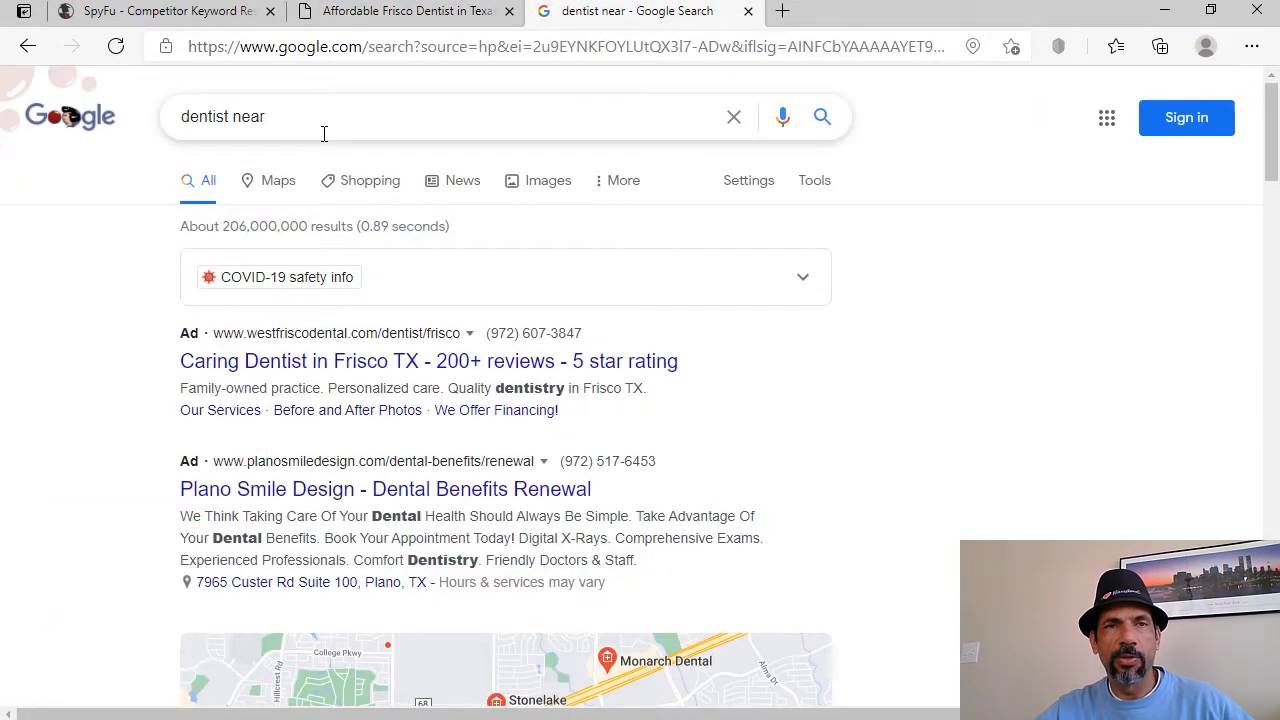
text(p)
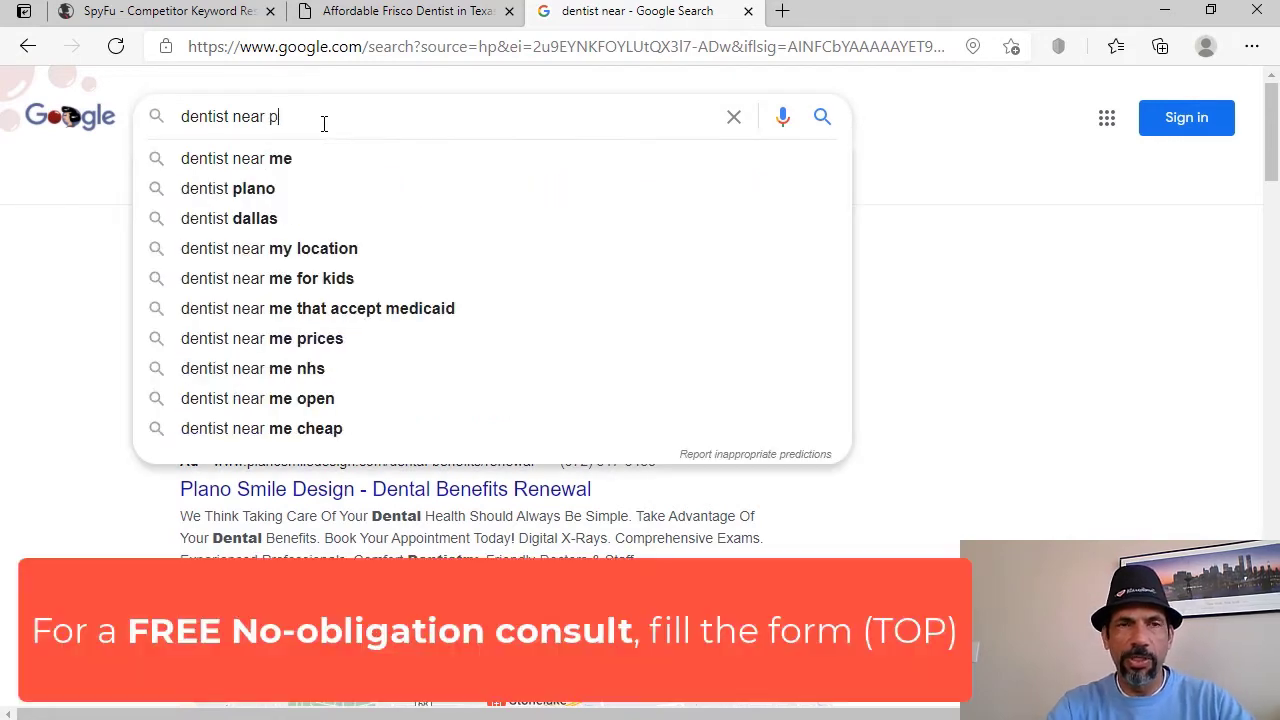
text(lano)
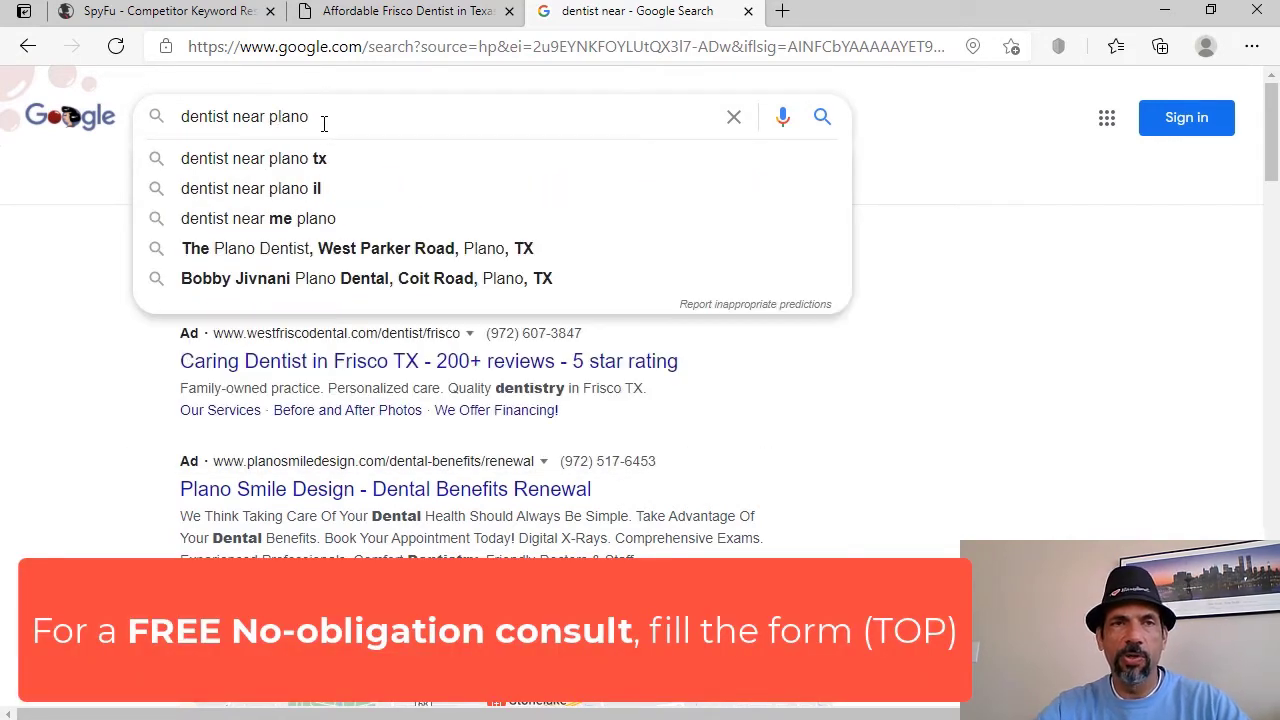
click(297, 175)
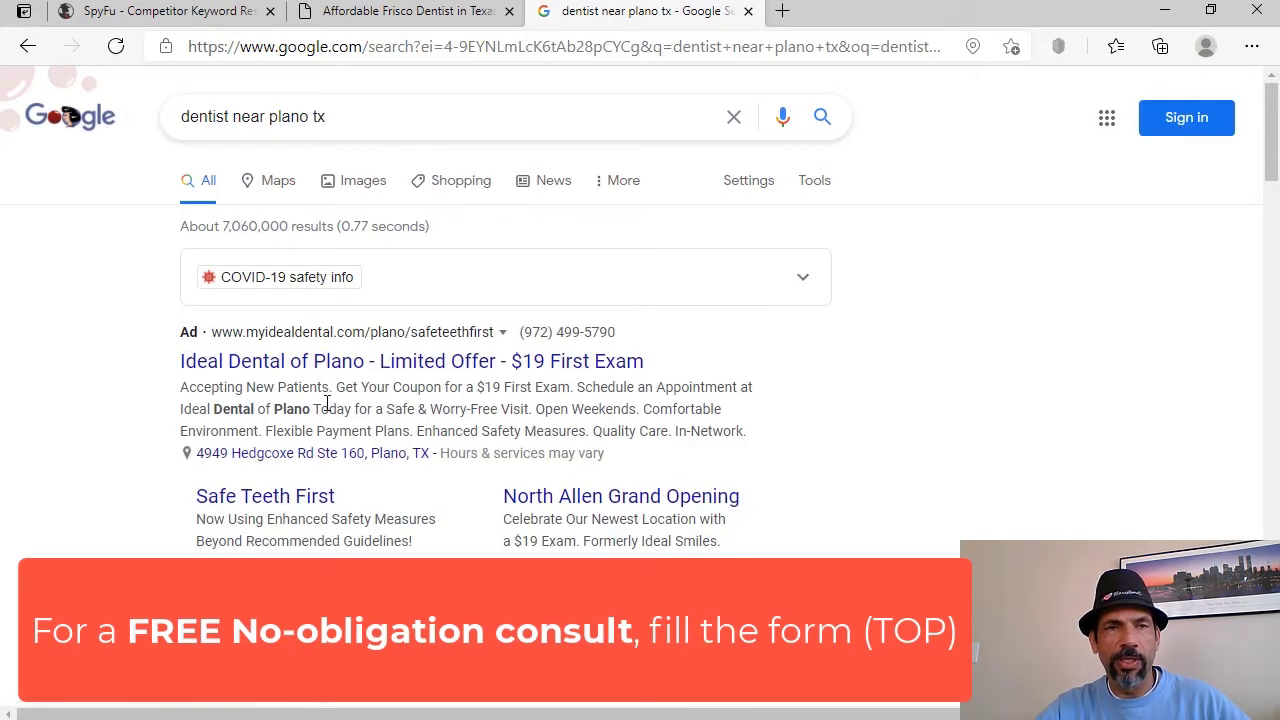
Step: Review the ads, map listings and organic results on the first results page for Plano dentists
scroll(757, 505, down, 3)
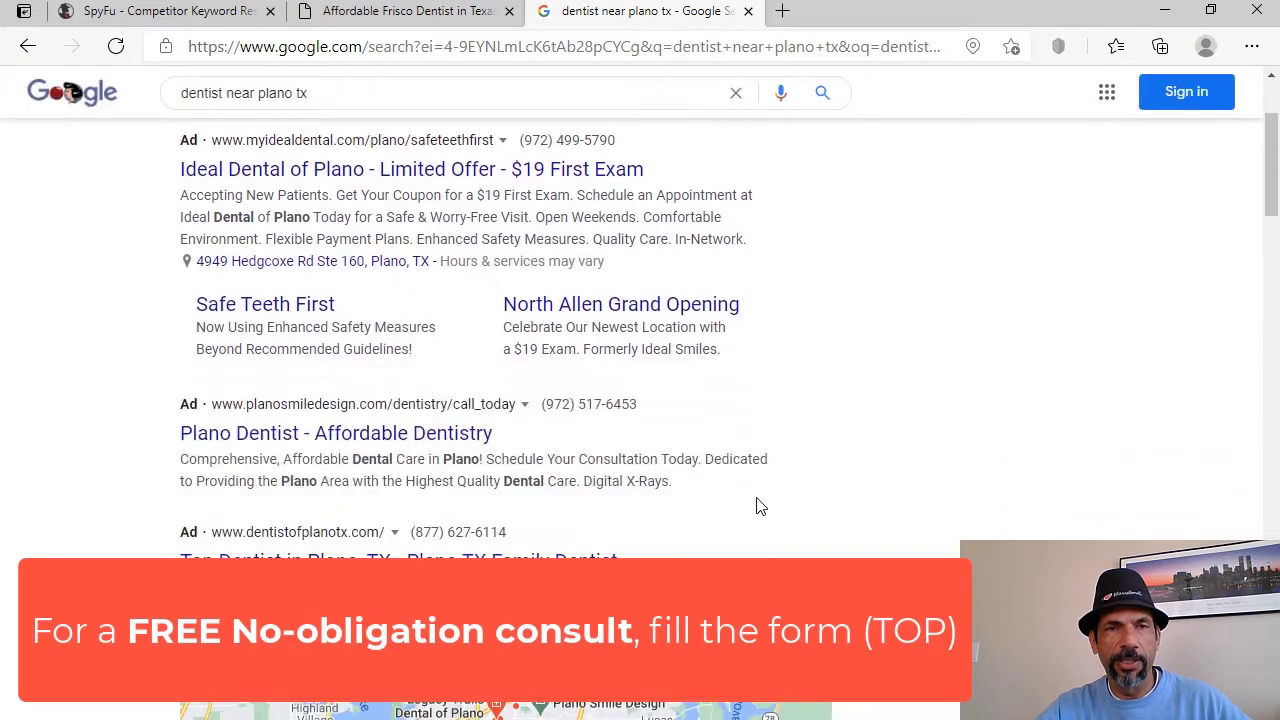
scroll(757, 503, down, 8)
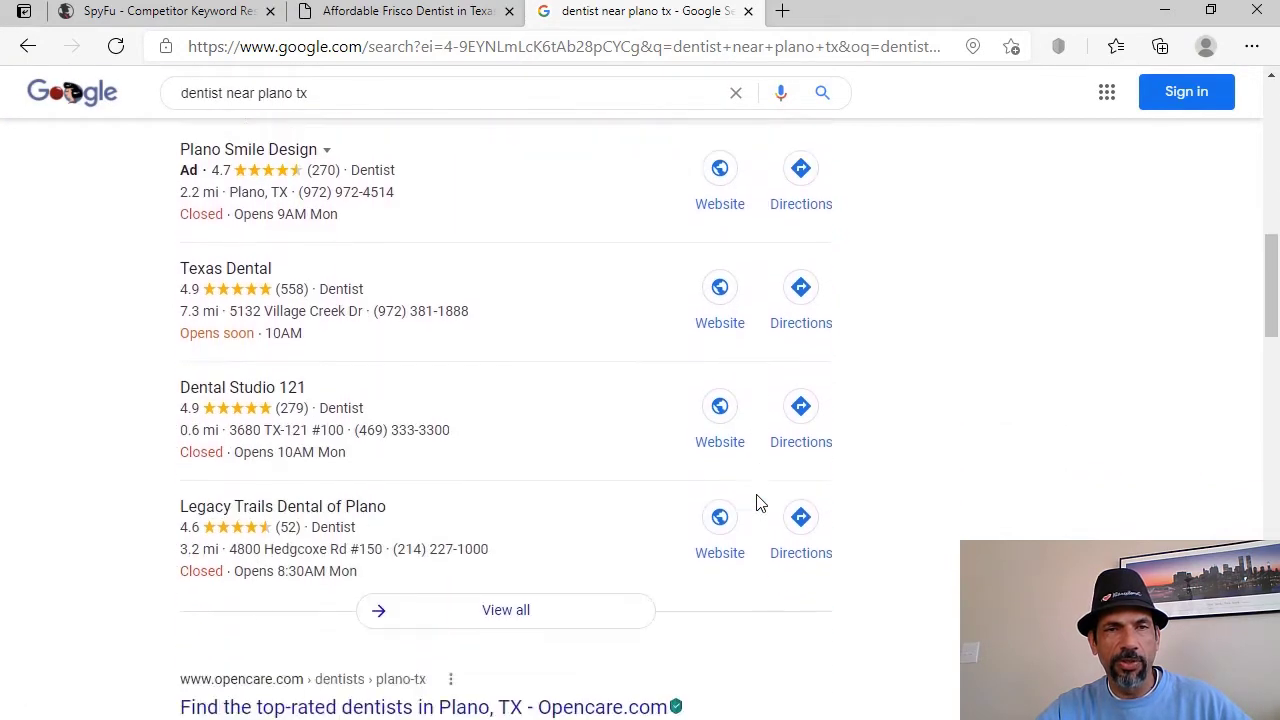
scroll(757, 503, down, 7)
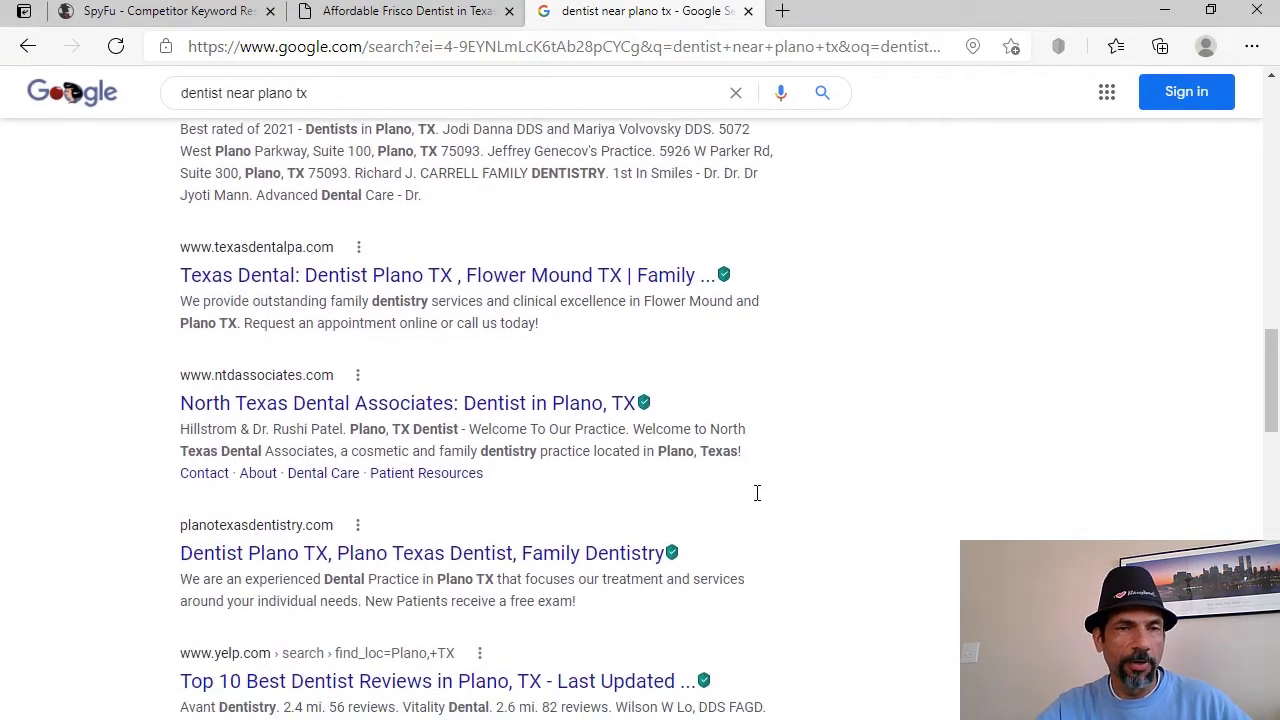
scroll(757, 503, down, 3)
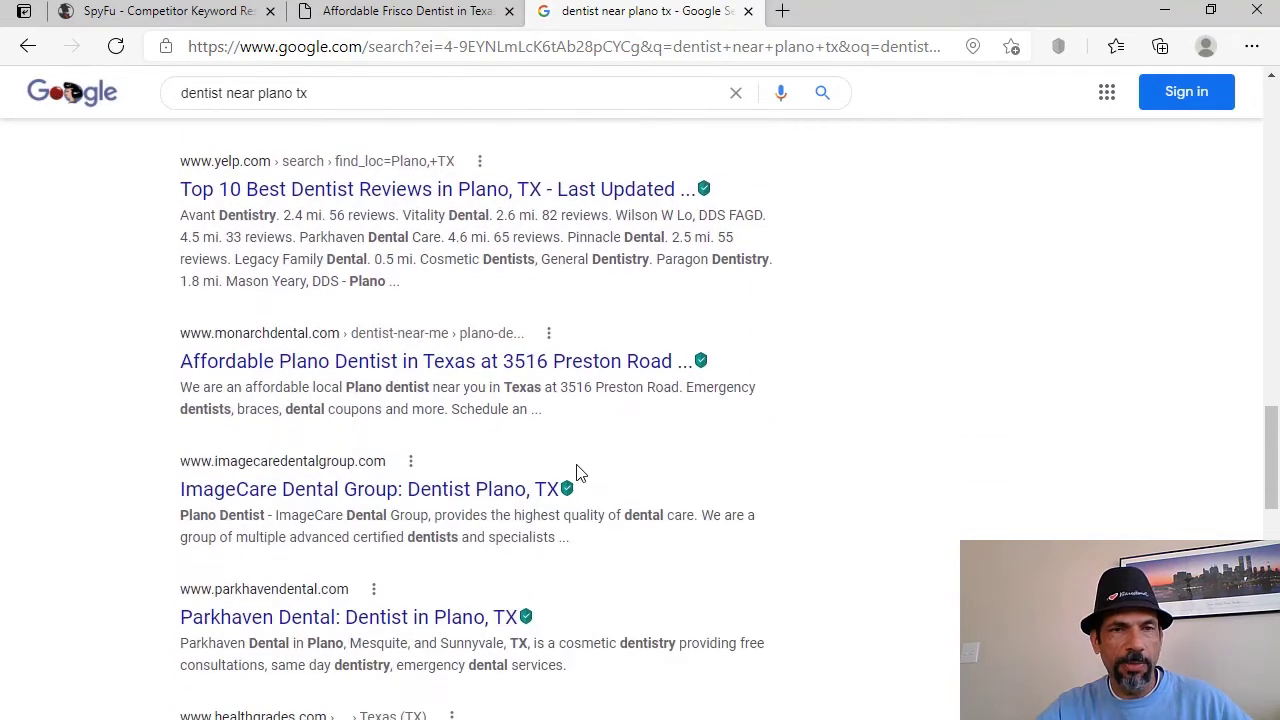
scroll(314, 373, down, 3)
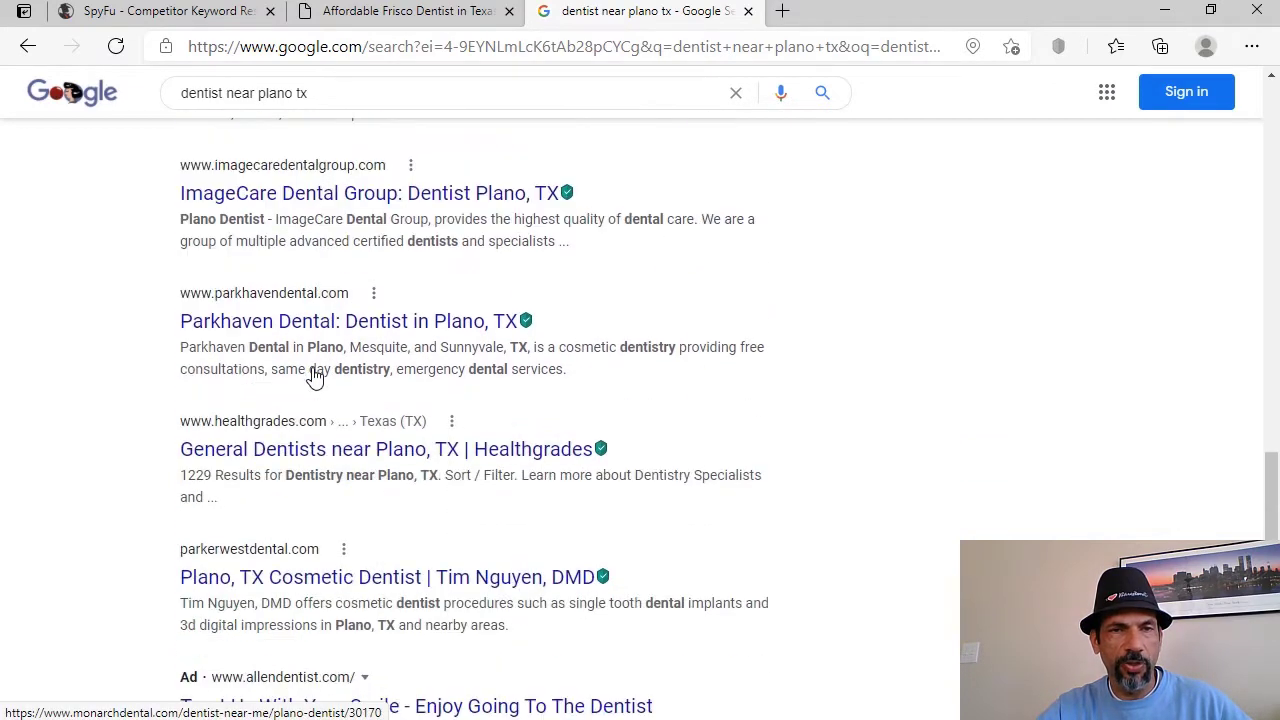
scroll(314, 371, down, 2)
scroll(314, 370, down, 7)
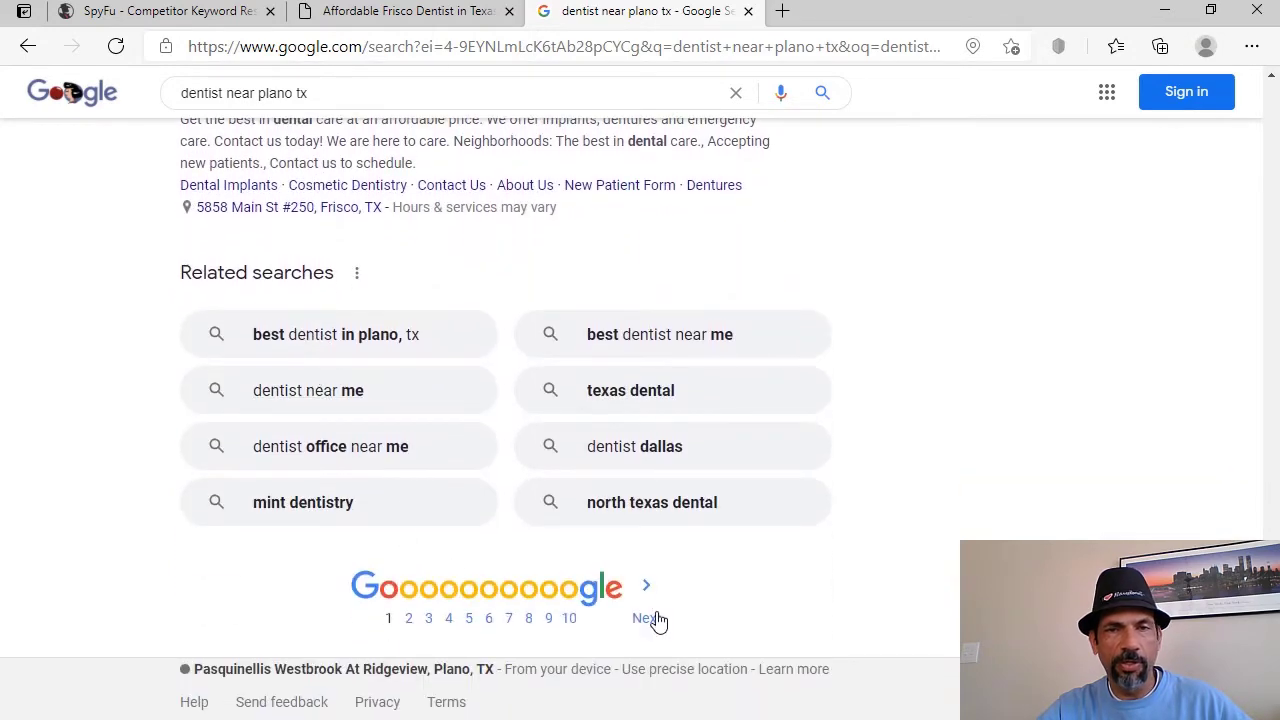
Step: Open the second page of the Plano dentist results and review its ads and organic listings
click(652, 618)
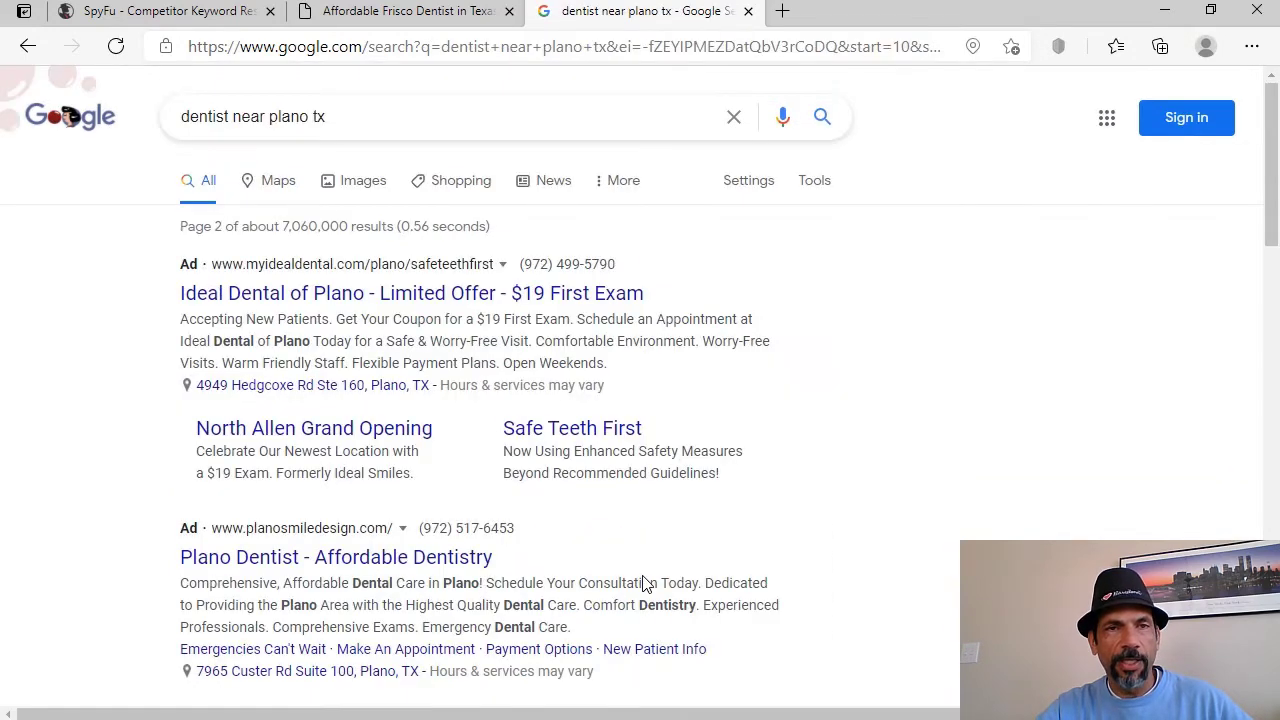
scroll(820, 491, down, 2)
scroll(820, 491, down, 5)
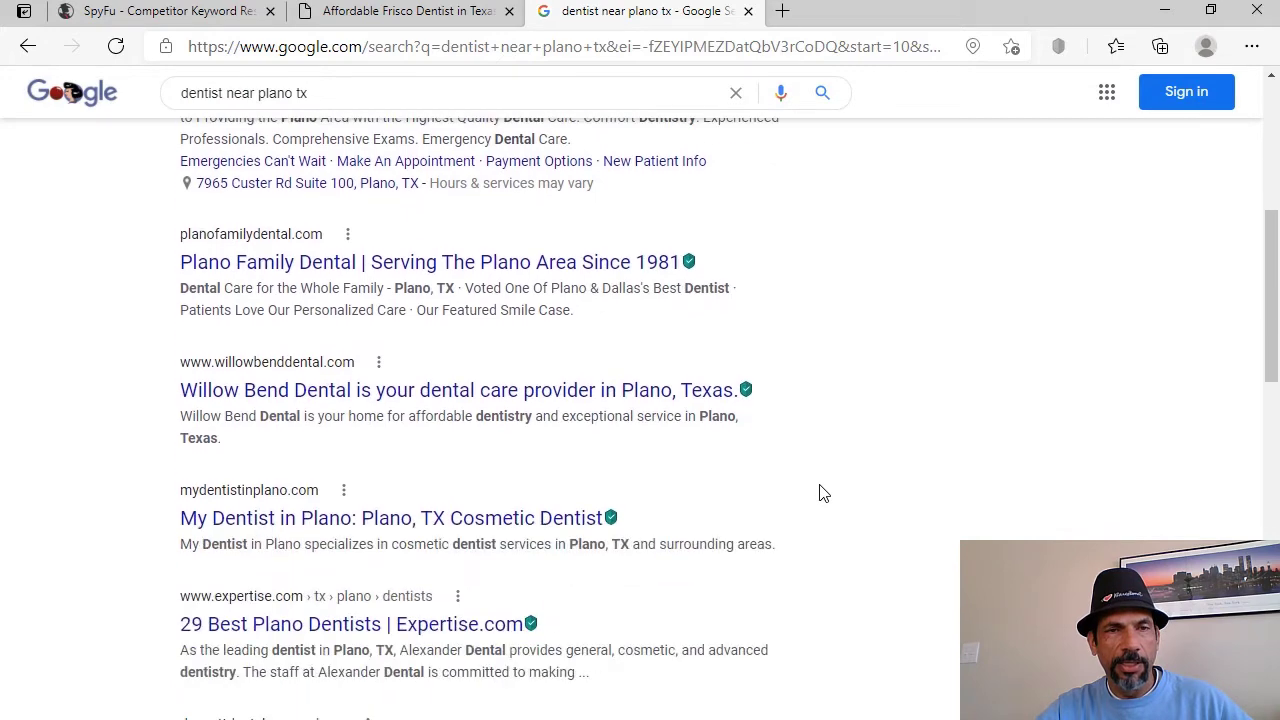
scroll(820, 491, down, 3)
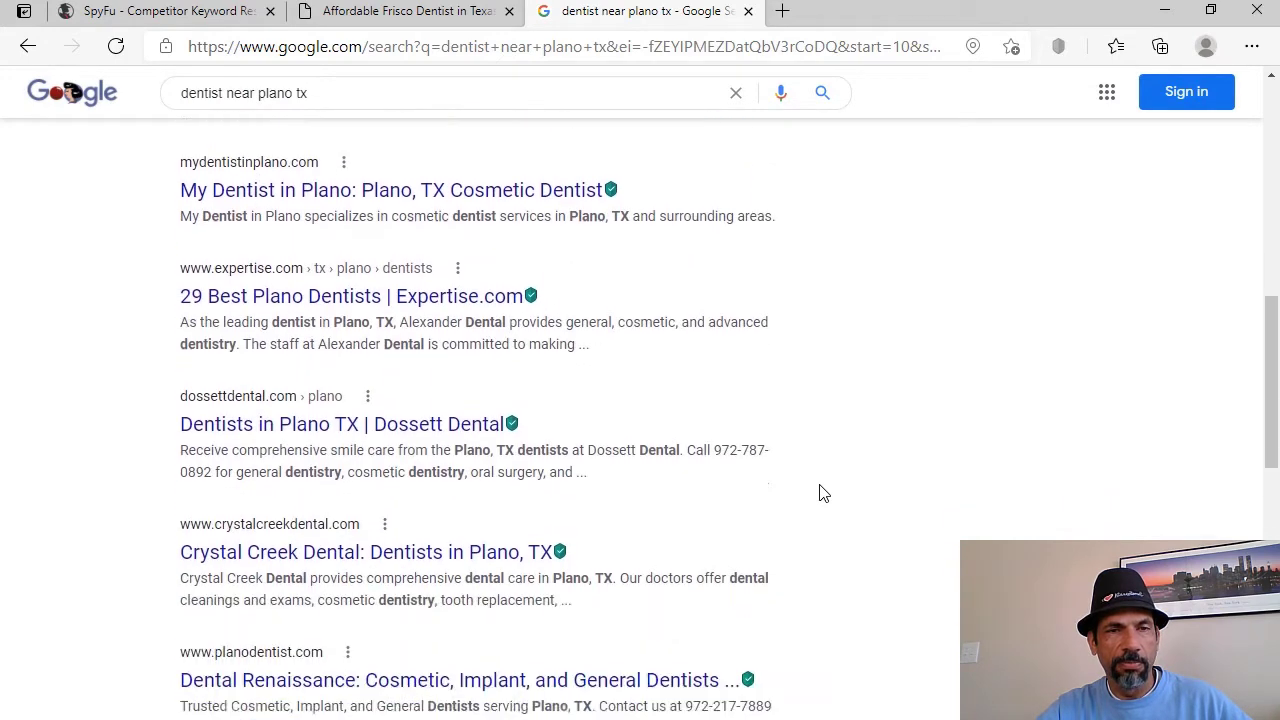
scroll(820, 491, down, 5)
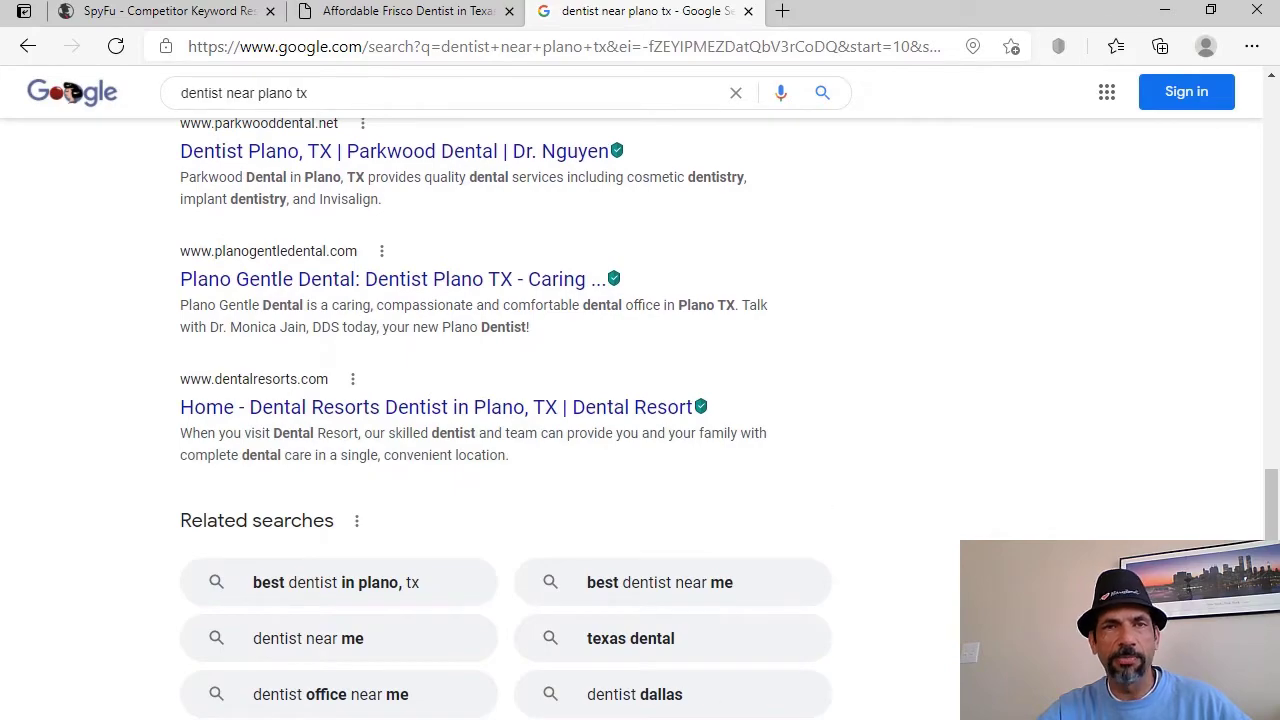
scroll(689, 449, up, 5)
scroll(689, 449, down, 4)
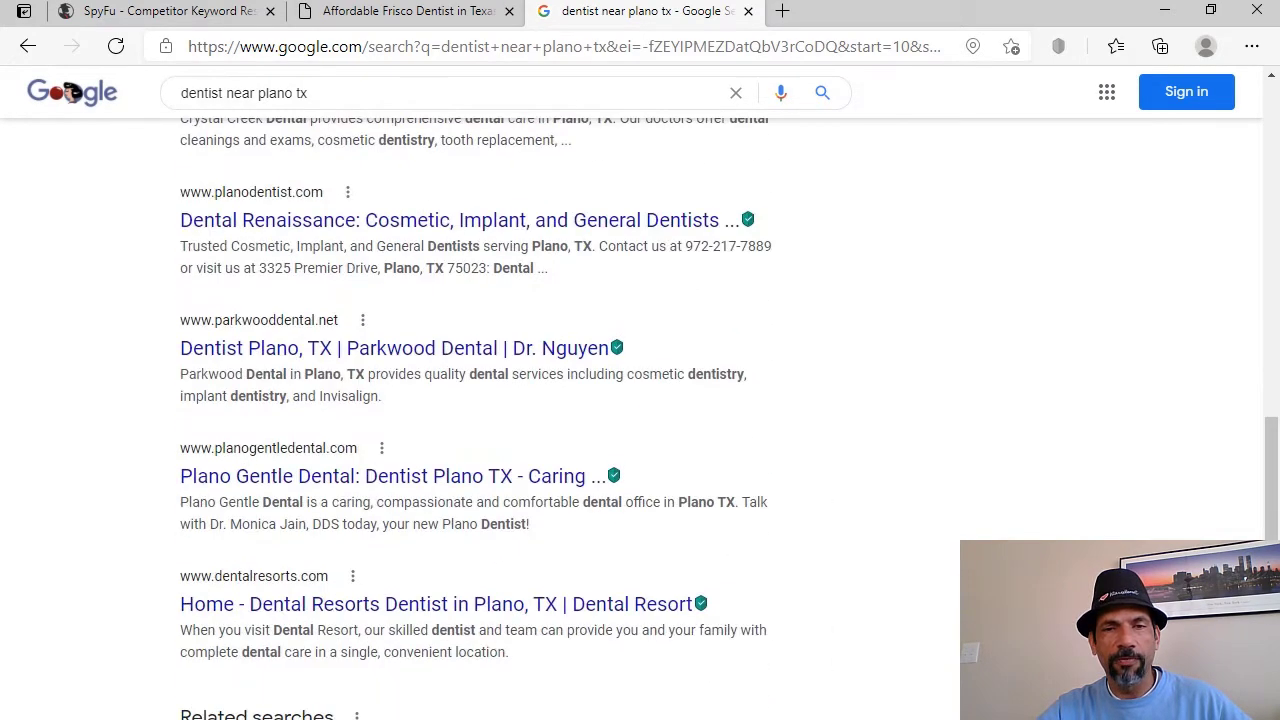
Step: Switch to the Chrome window and copy the web address of the Ideal Dental home page
click(700, 716)
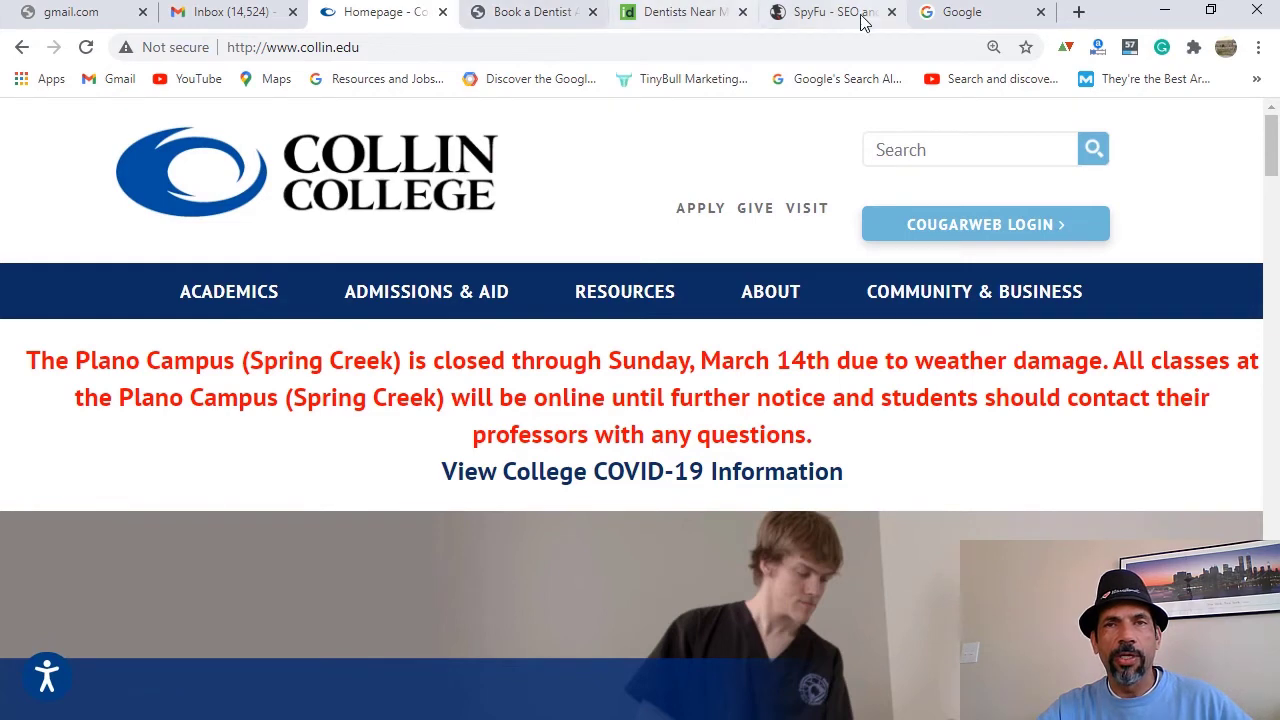
click(657, 22)
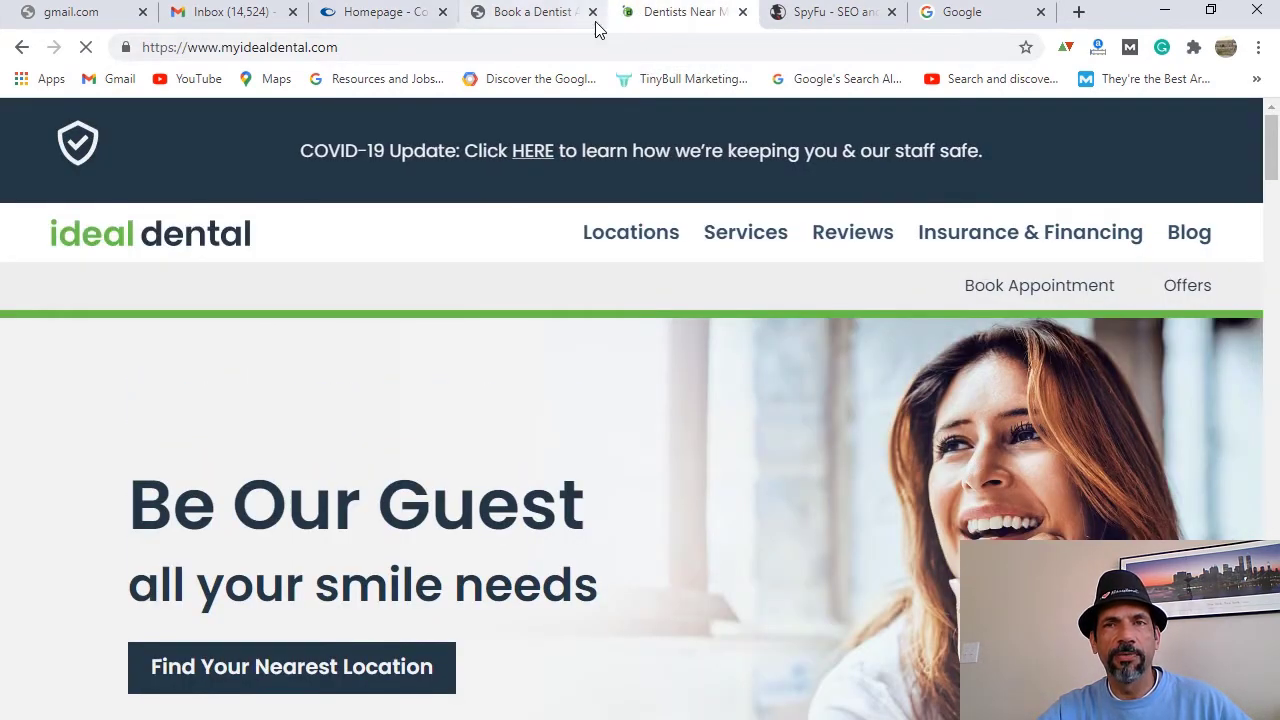
click(388, 42)
key(ctrl+c)
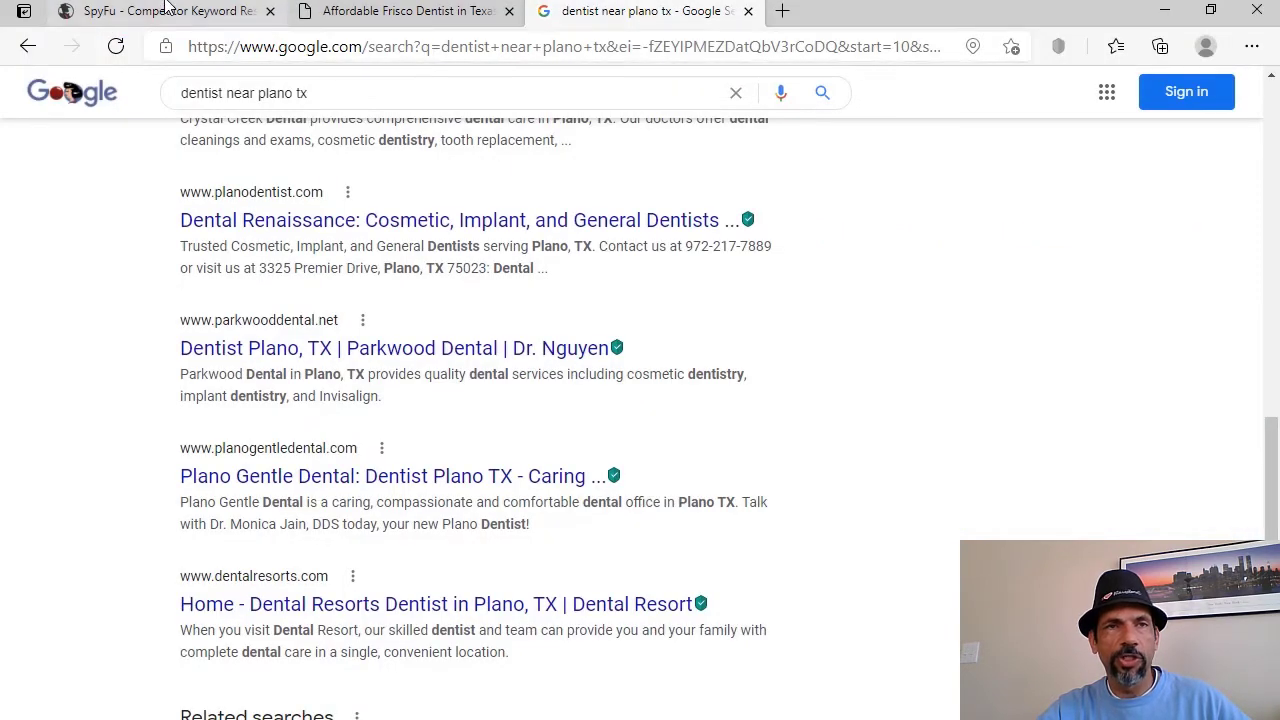
click(171, 10)
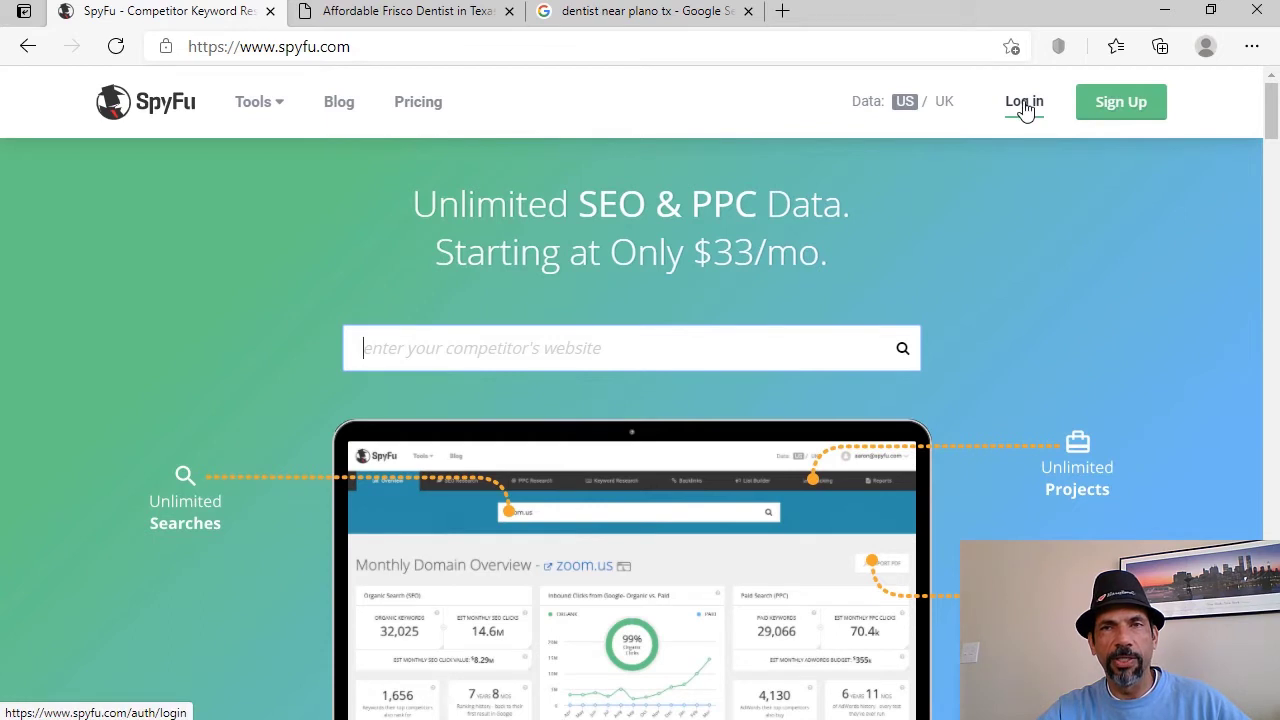
click(699, 345)
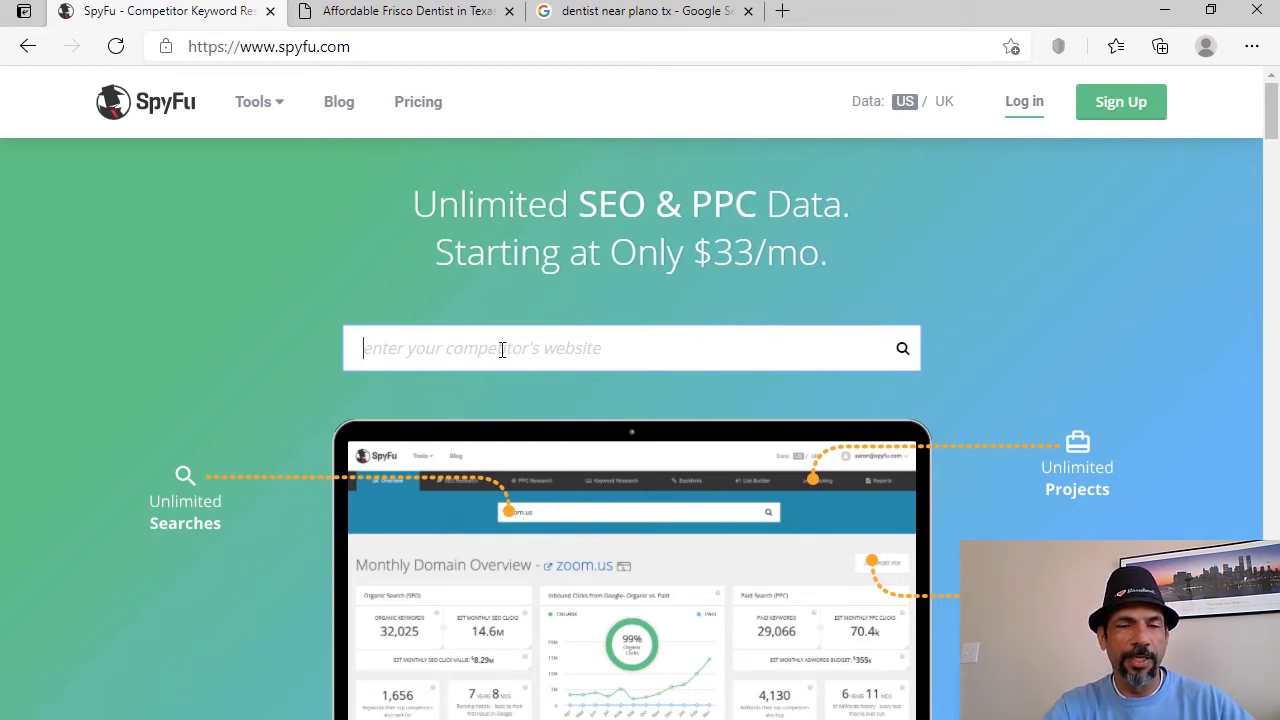
key(ctrl+v)
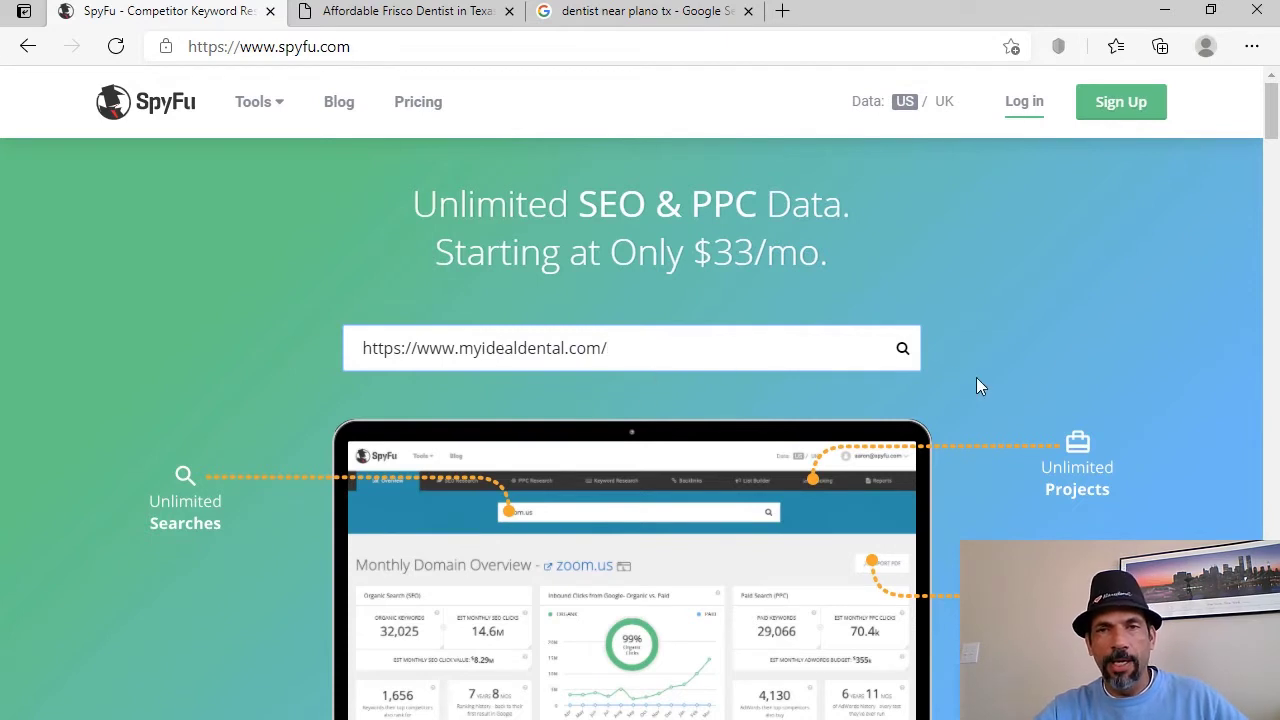
click(905, 352)
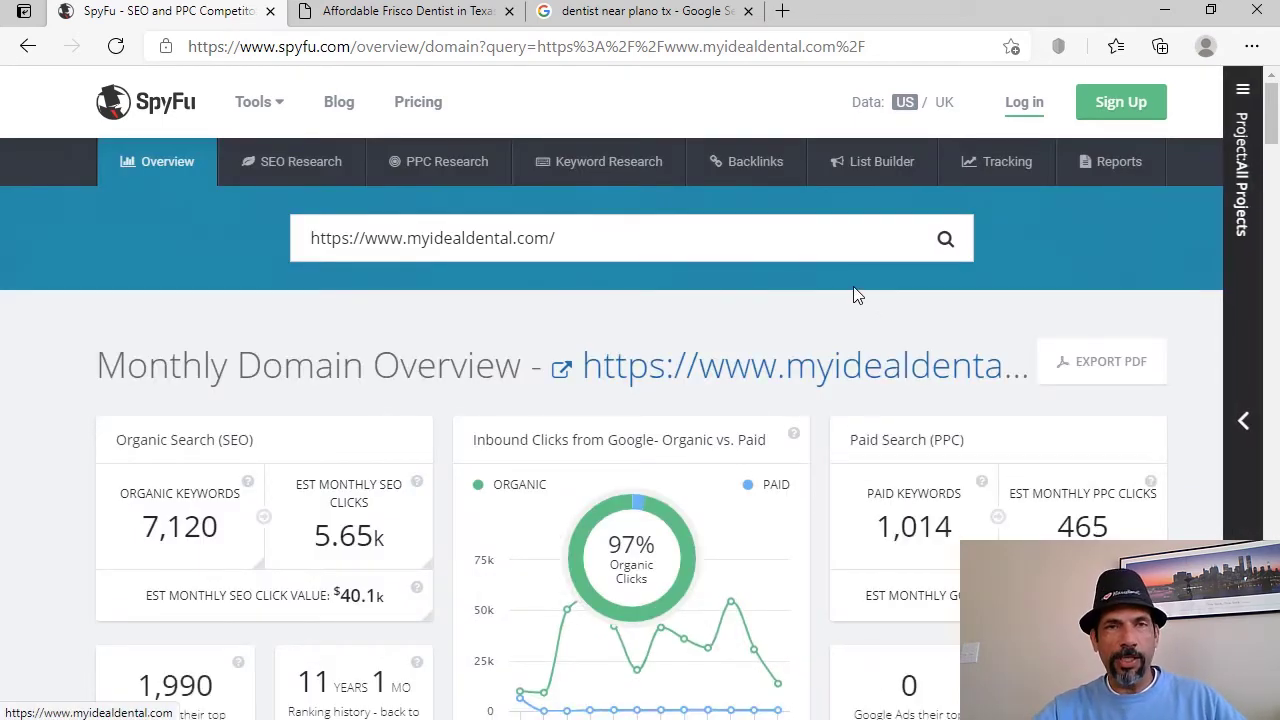
Step: Examine the organic search, inbound clicks and paid search figures in the Monthly Domain Overview
scroll(757, 390, down, 2)
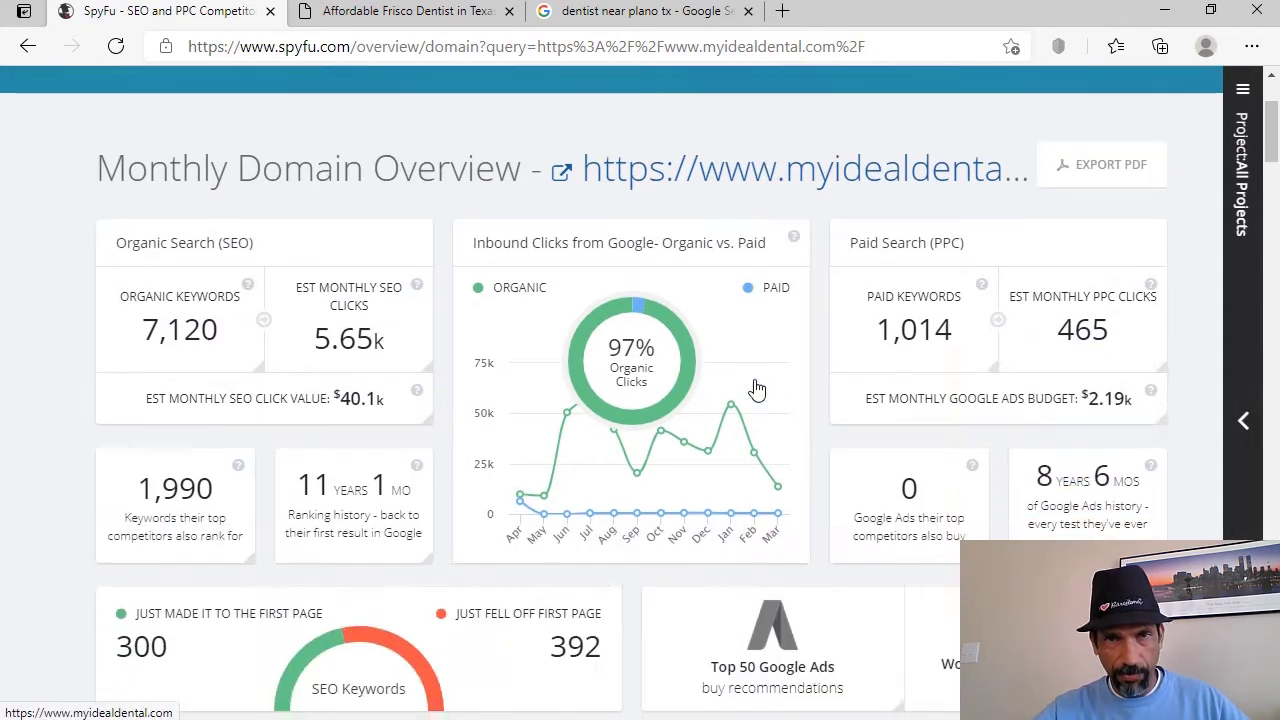
scroll(750, 362, up, 2)
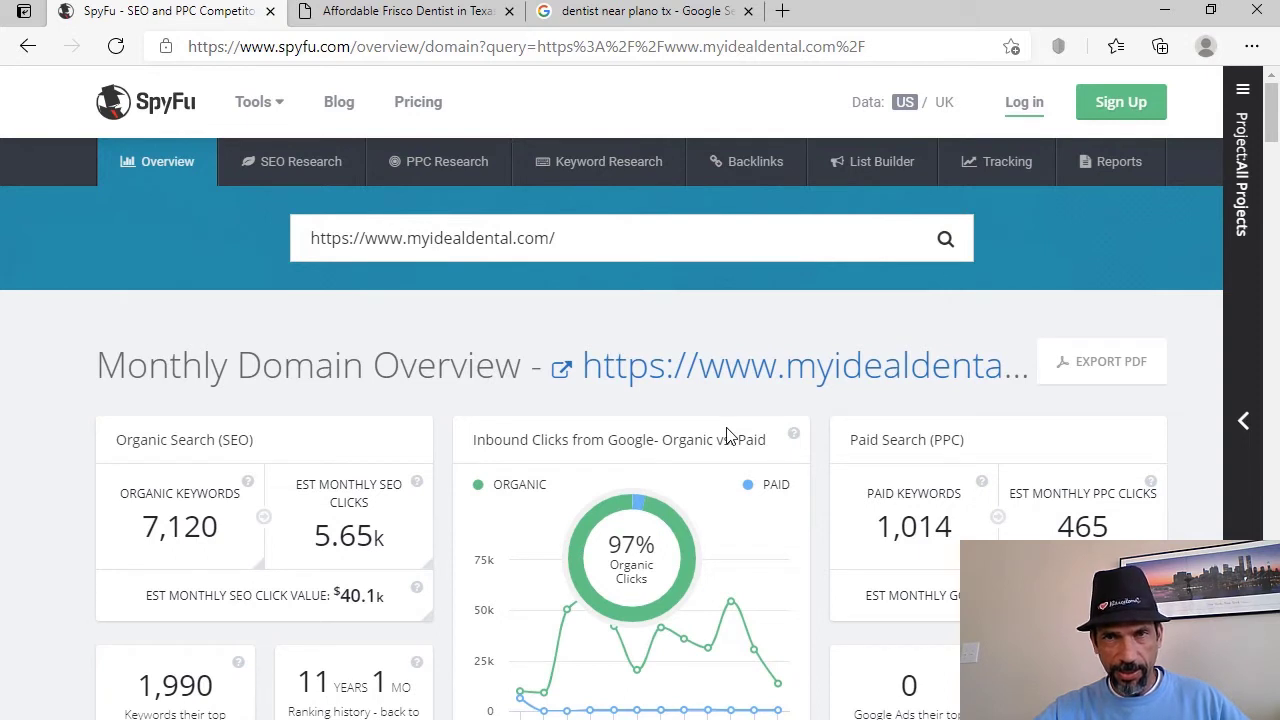
scroll(727, 437, down, 1)
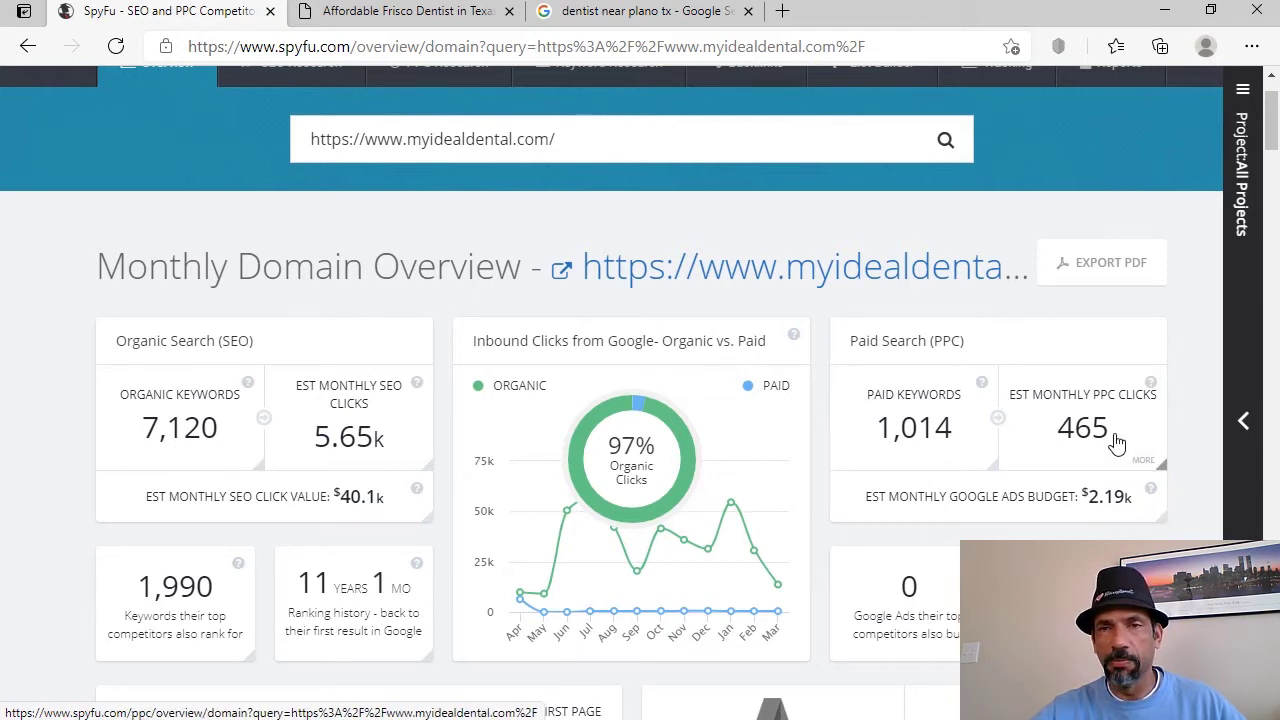
scroll(1112, 420, down, 1)
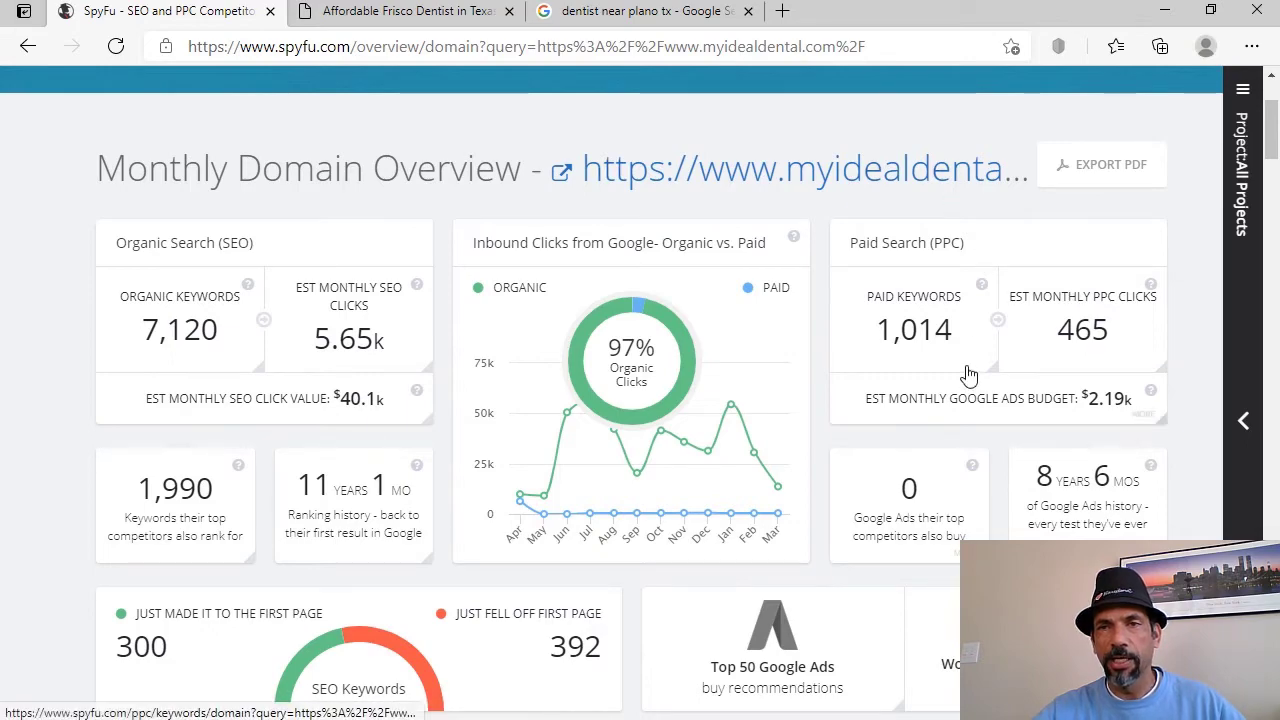
scroll(966, 372, down, 8)
scroll(706, 287, up, 10)
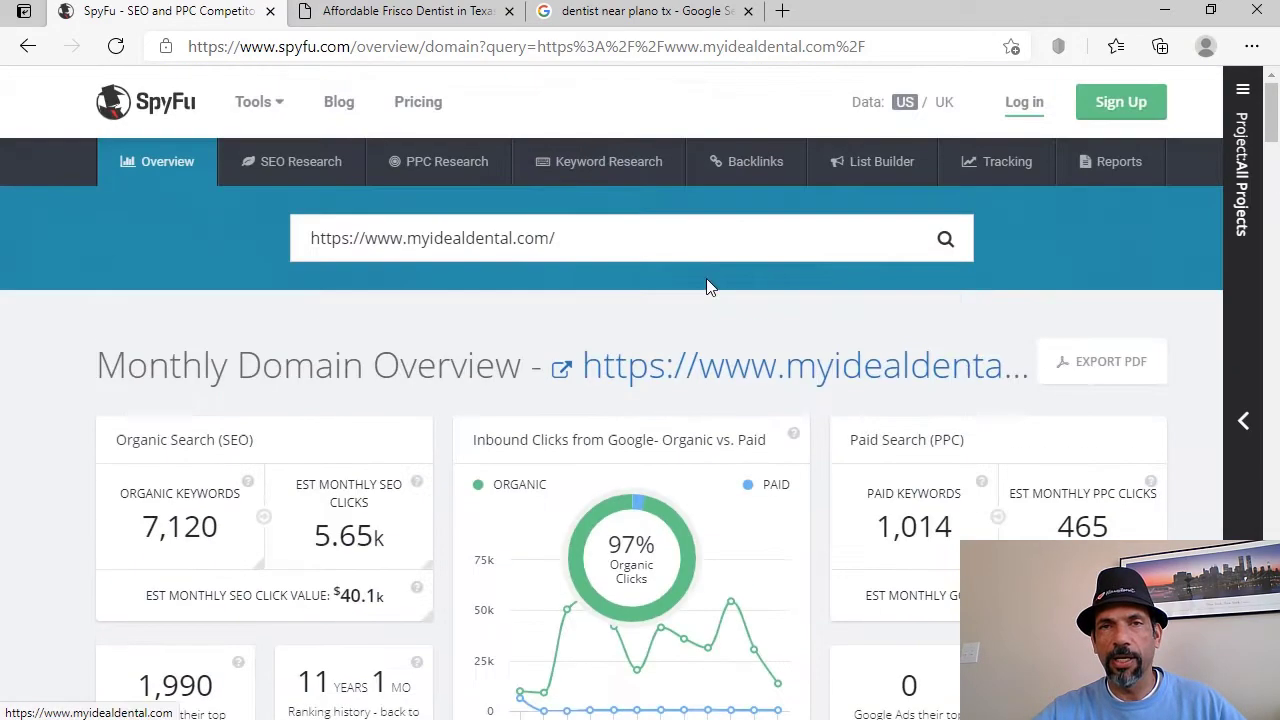
scroll(255, 493, down, 2)
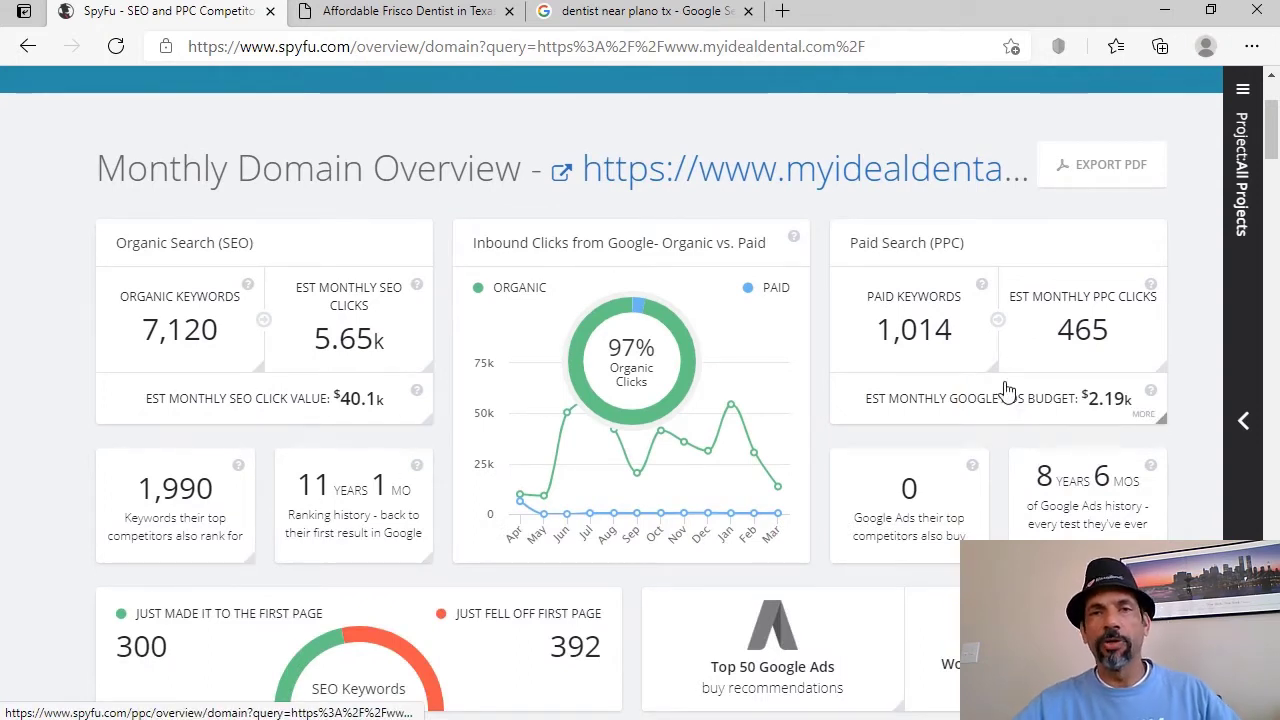
Step: Examine the estimated Google Ads budget, the organic and paid competitors, and the competitor shared keyword diagrams
scroll(1008, 390, down, 1)
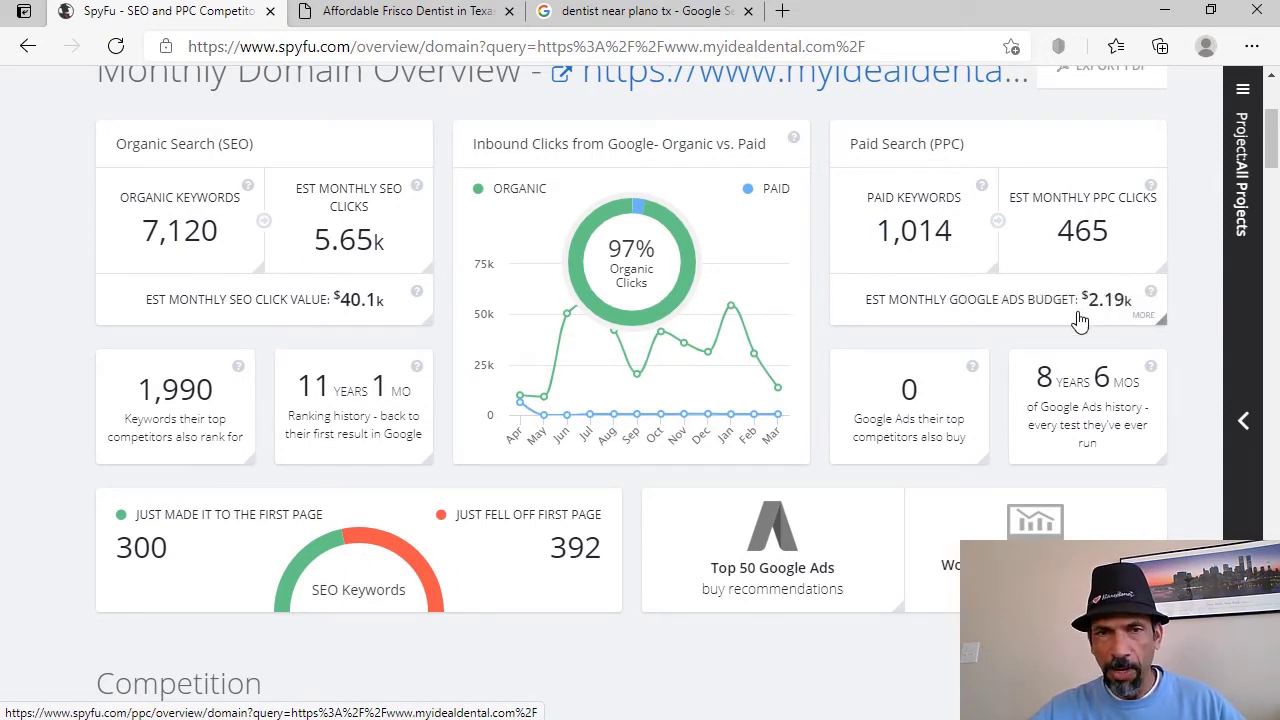
scroll(1072, 323, down, 5)
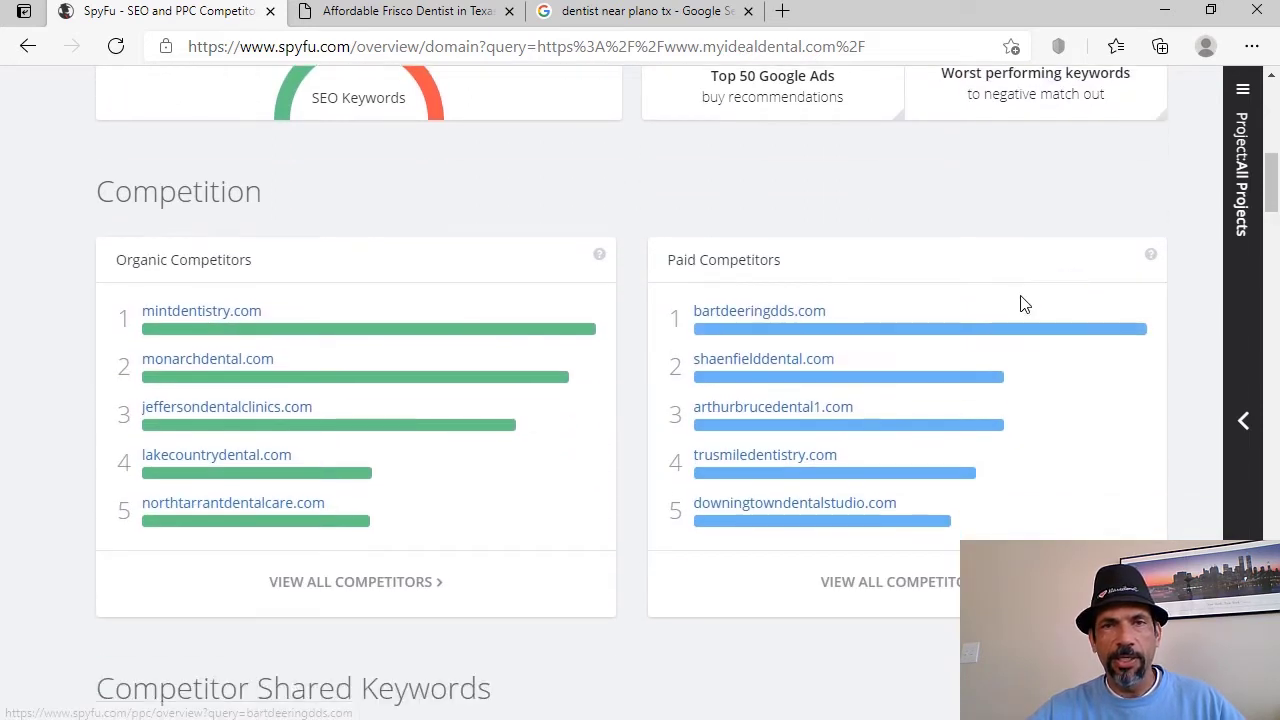
scroll(689, 397, down, 6)
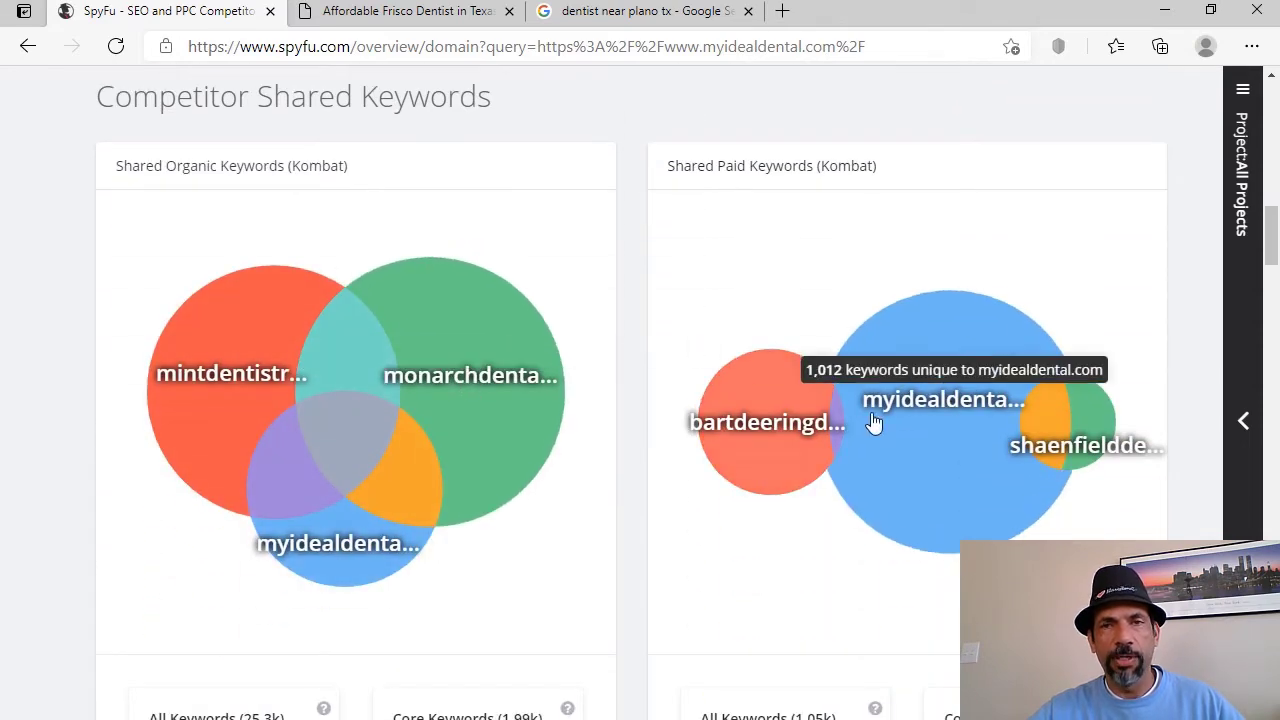
Step: Open the full list of Ideal Dental's organic keywords from Top Keywords and dismiss the SEO Keywords Tool introduction
scroll(700, 437, down, 3)
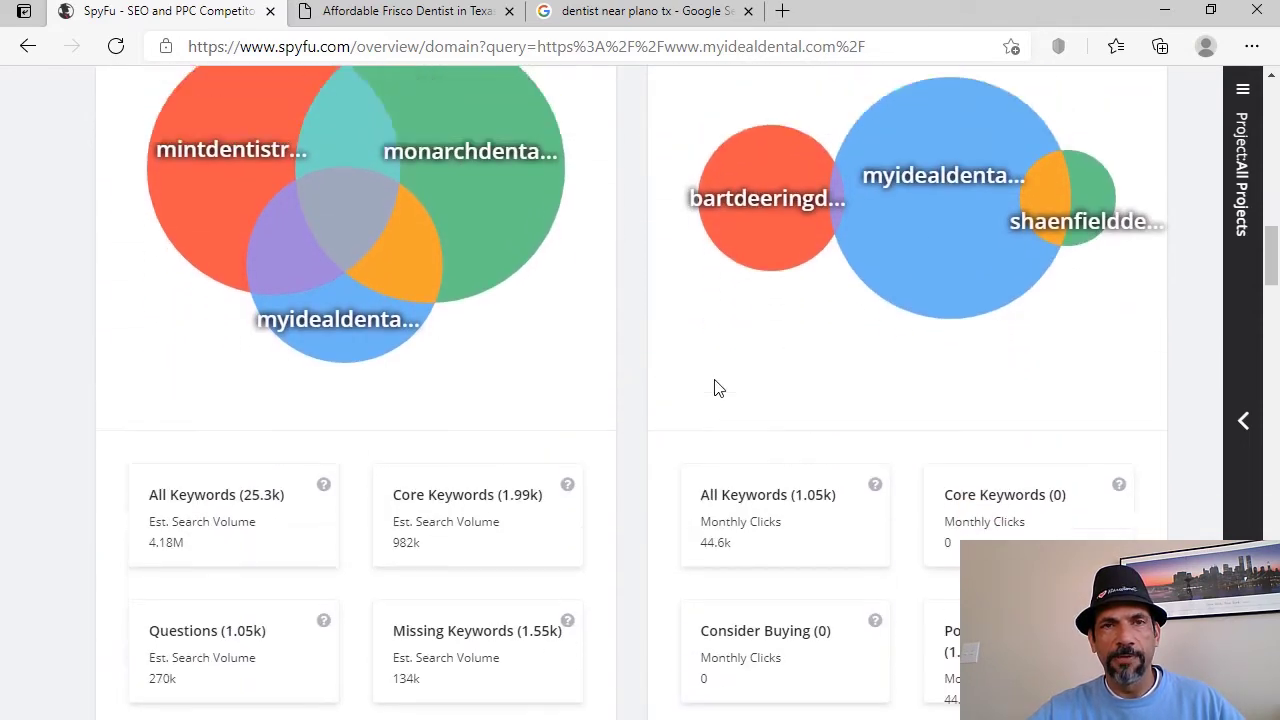
scroll(714, 386, down, 7)
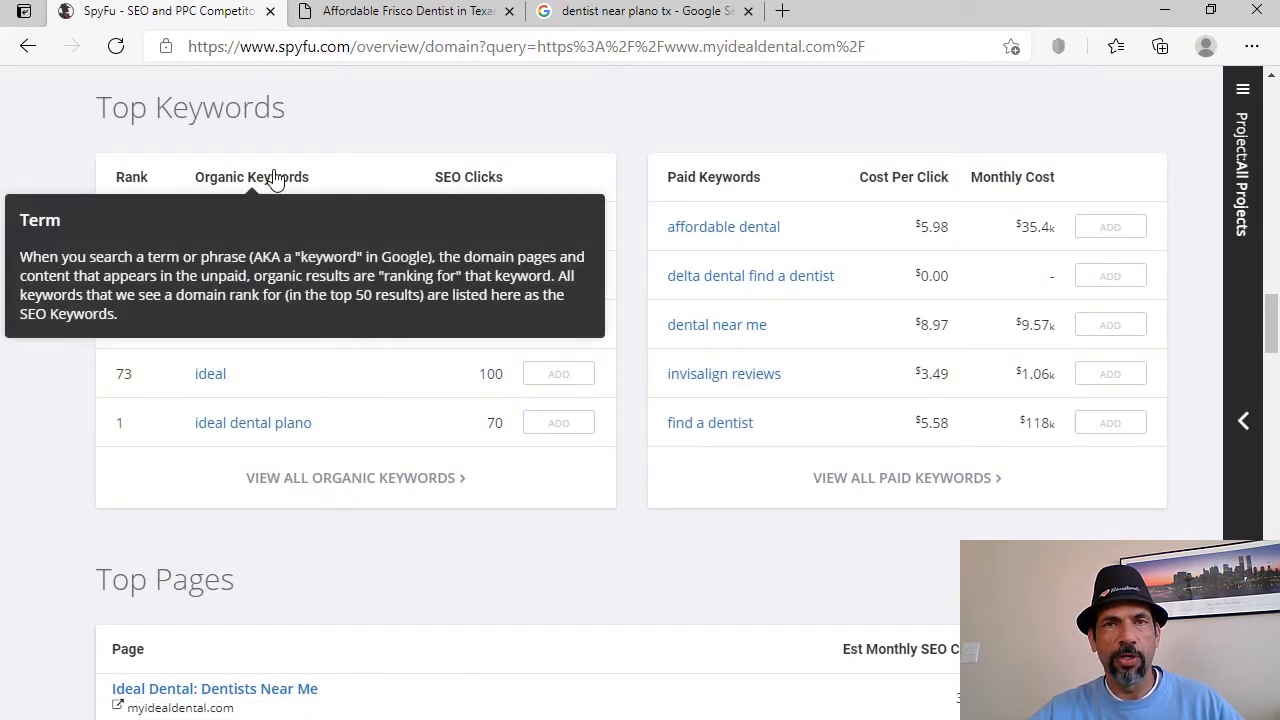
click(346, 488)
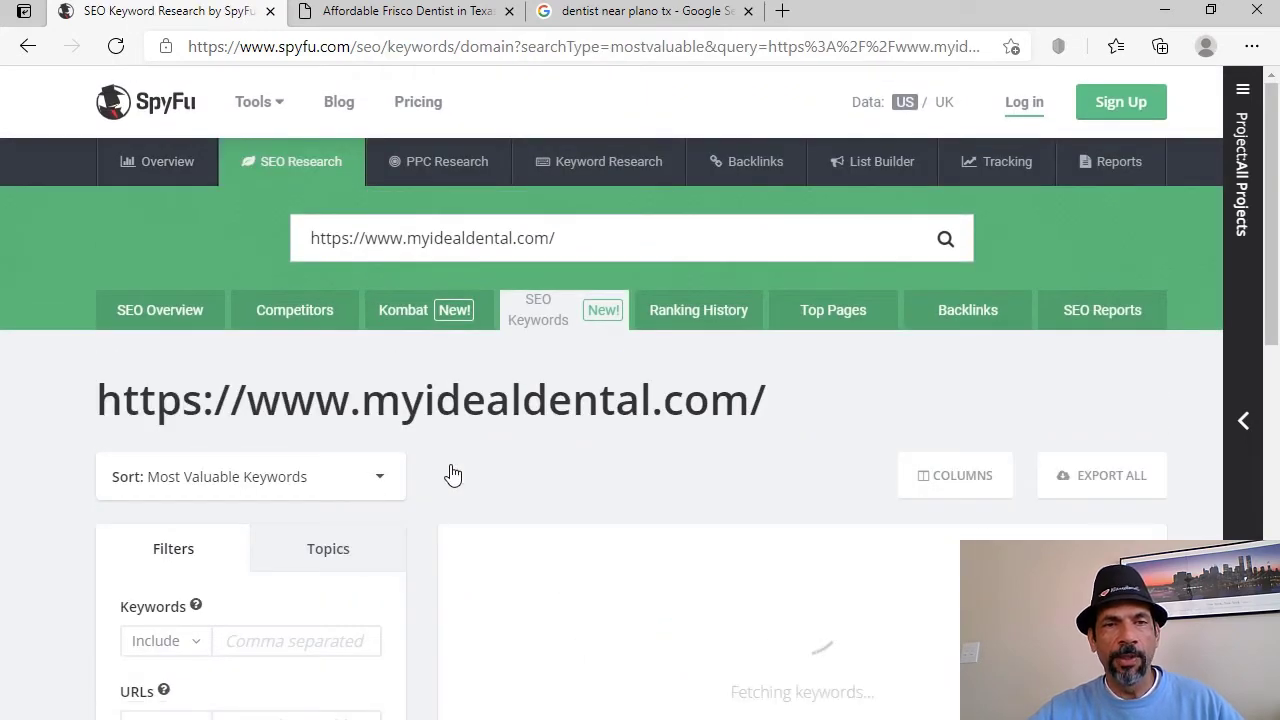
scroll(652, 483, down, 1)
scroll(652, 483, down, 4)
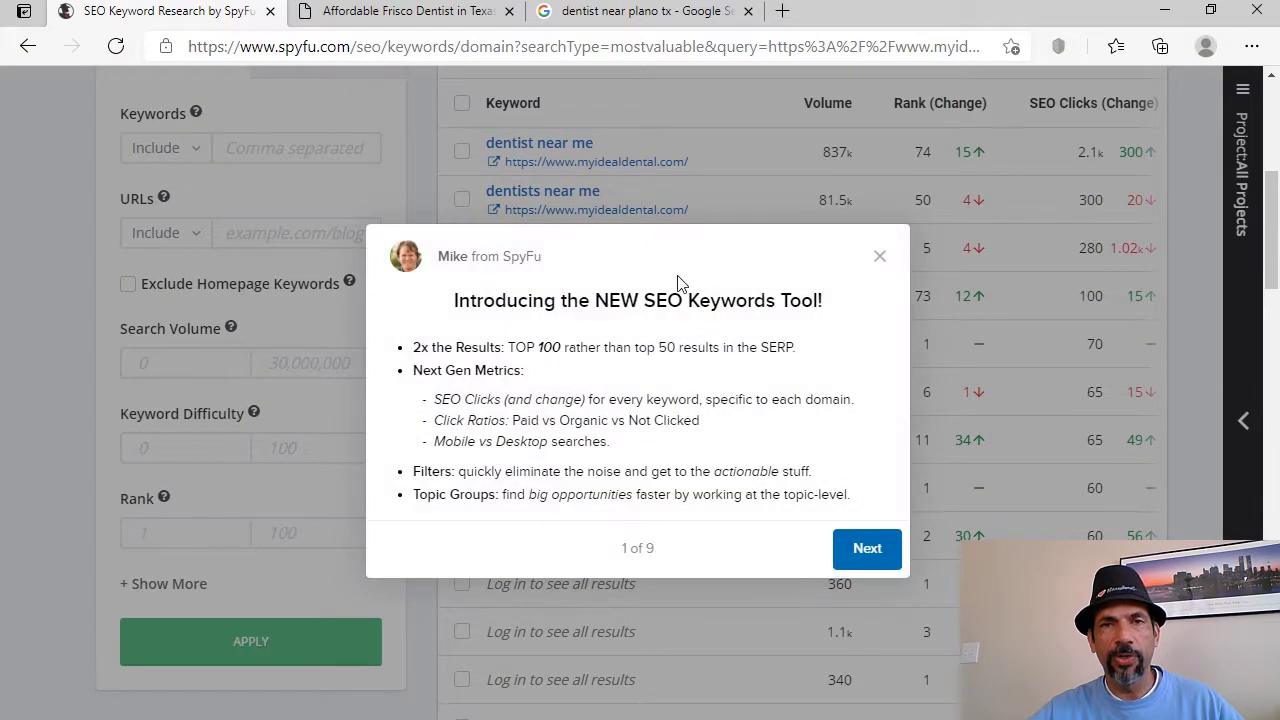
click(877, 259)
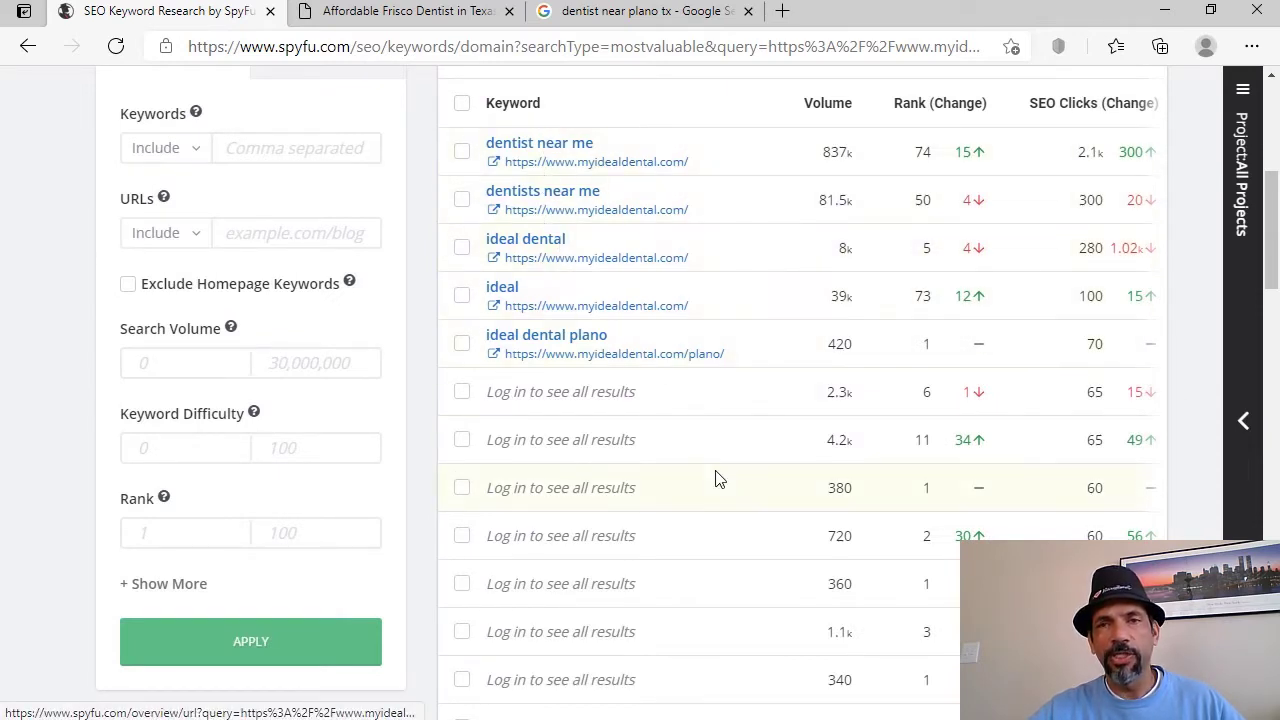
Step: Examine Ideal Dental's most valuable SEO keywords with their volume, rank and SEO clicks
scroll(718, 478, up, 2)
scroll(715, 478, up, 3)
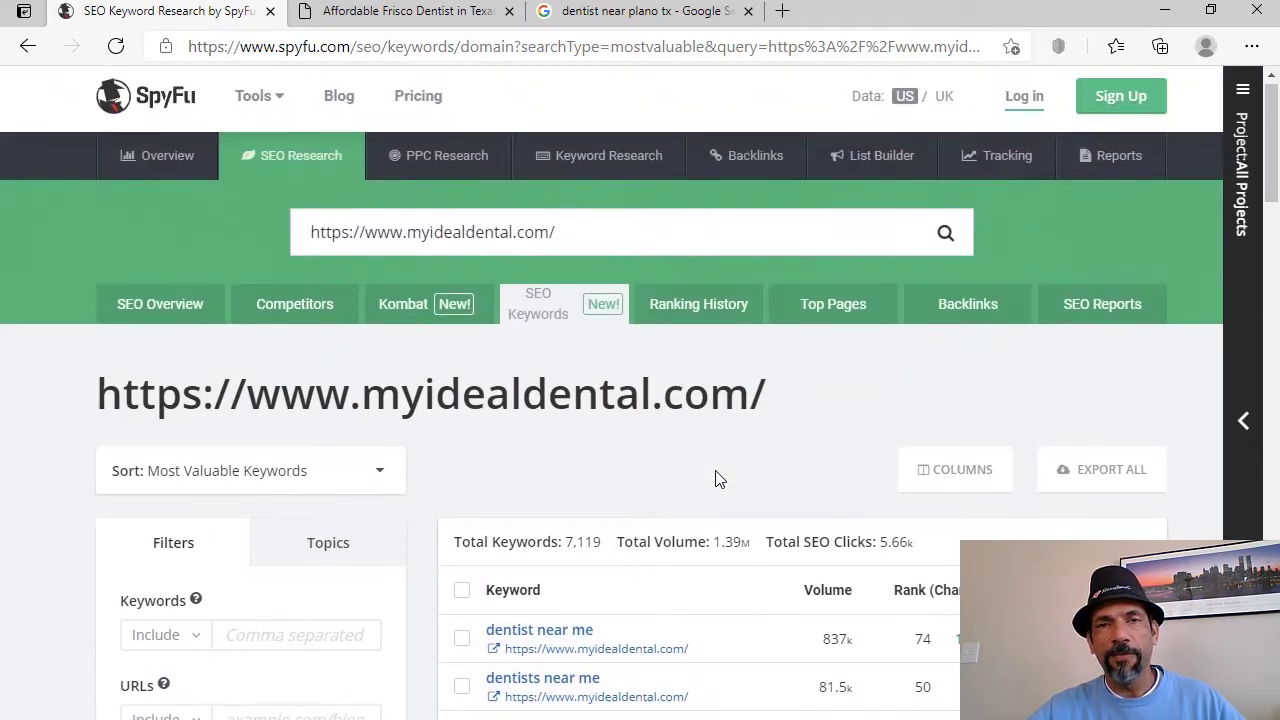
scroll(715, 478, down, 6)
scroll(715, 478, up, 4)
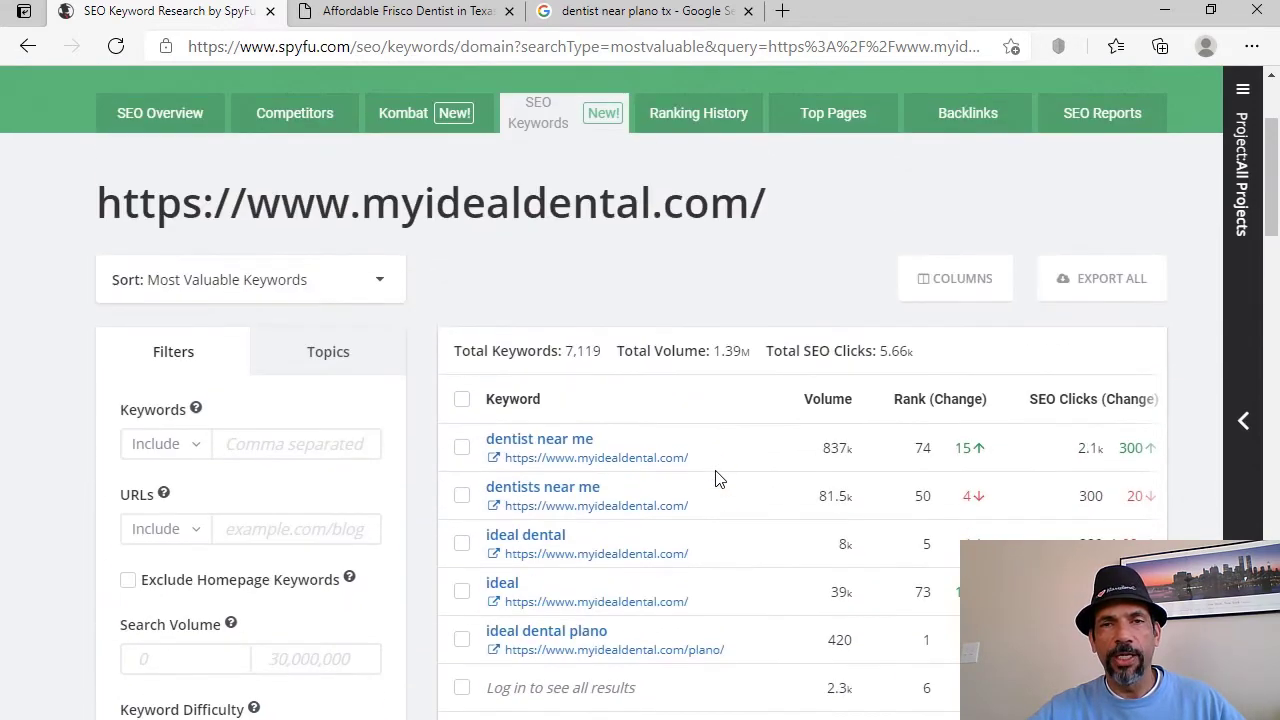
Step: Open semrush.com in a new browser tab
click(782, 12)
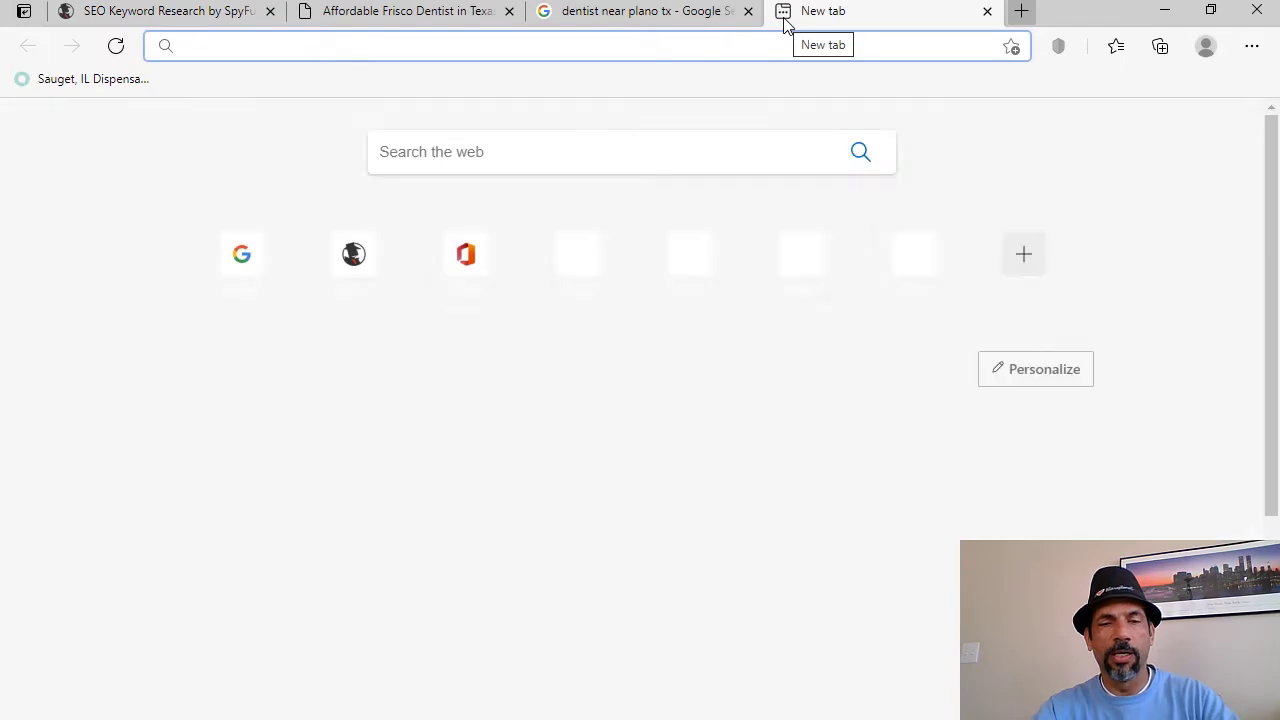
text(semrus)
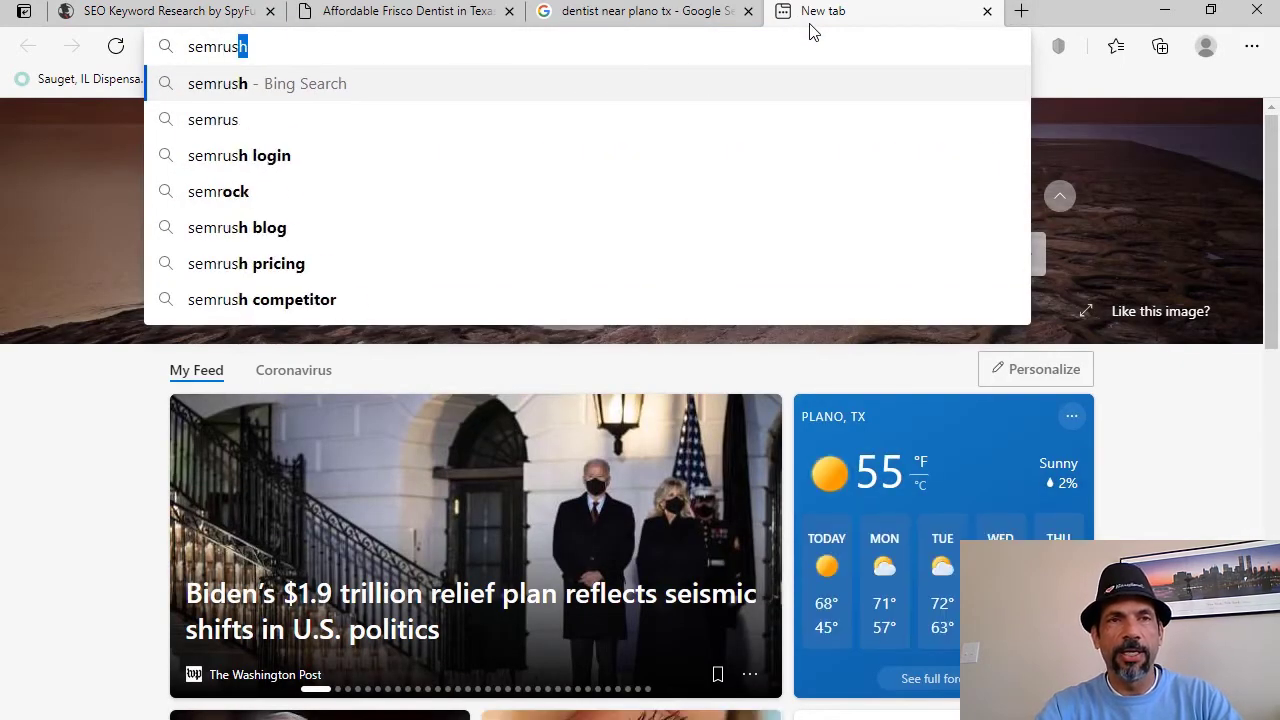
text(h.com)
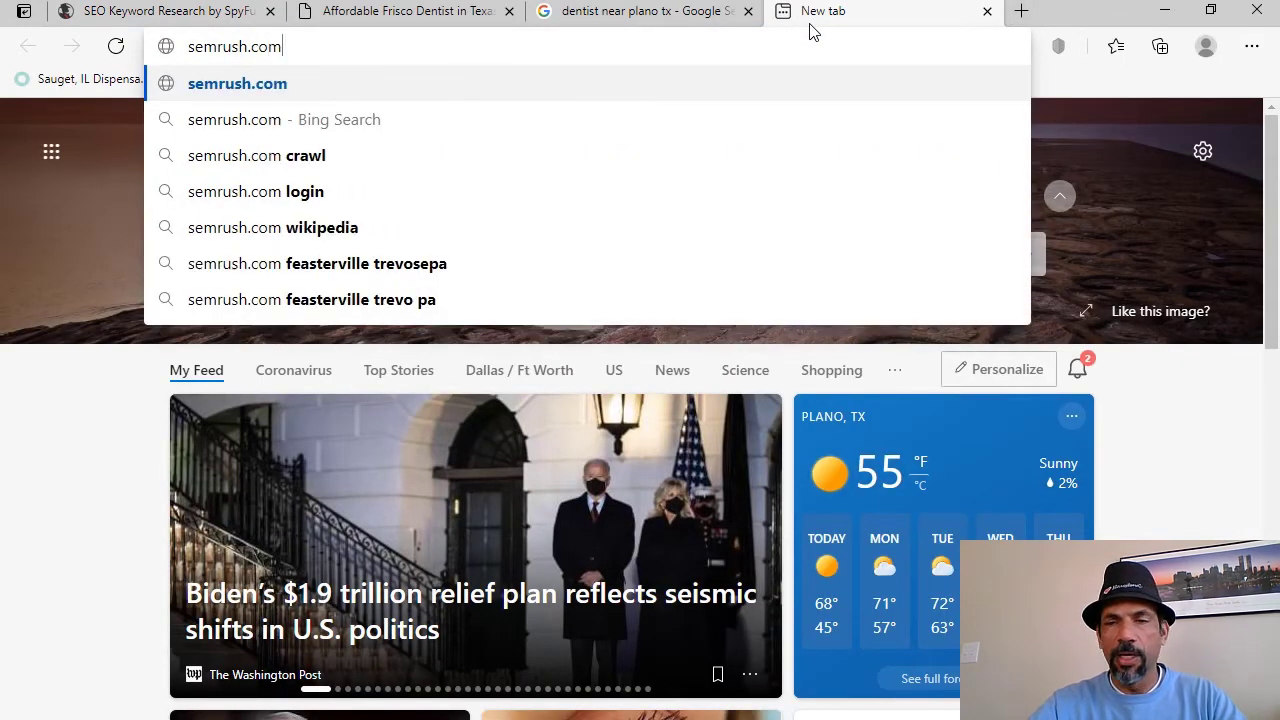
key(Return)
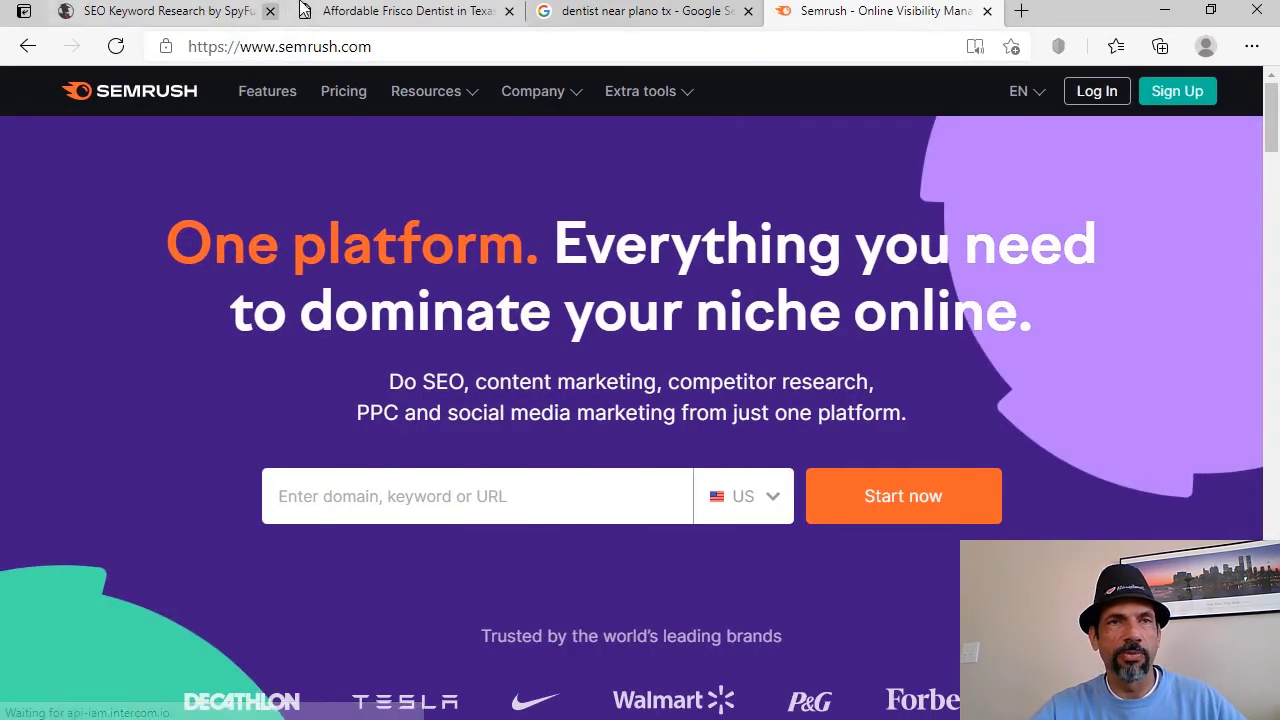
click(386, 10)
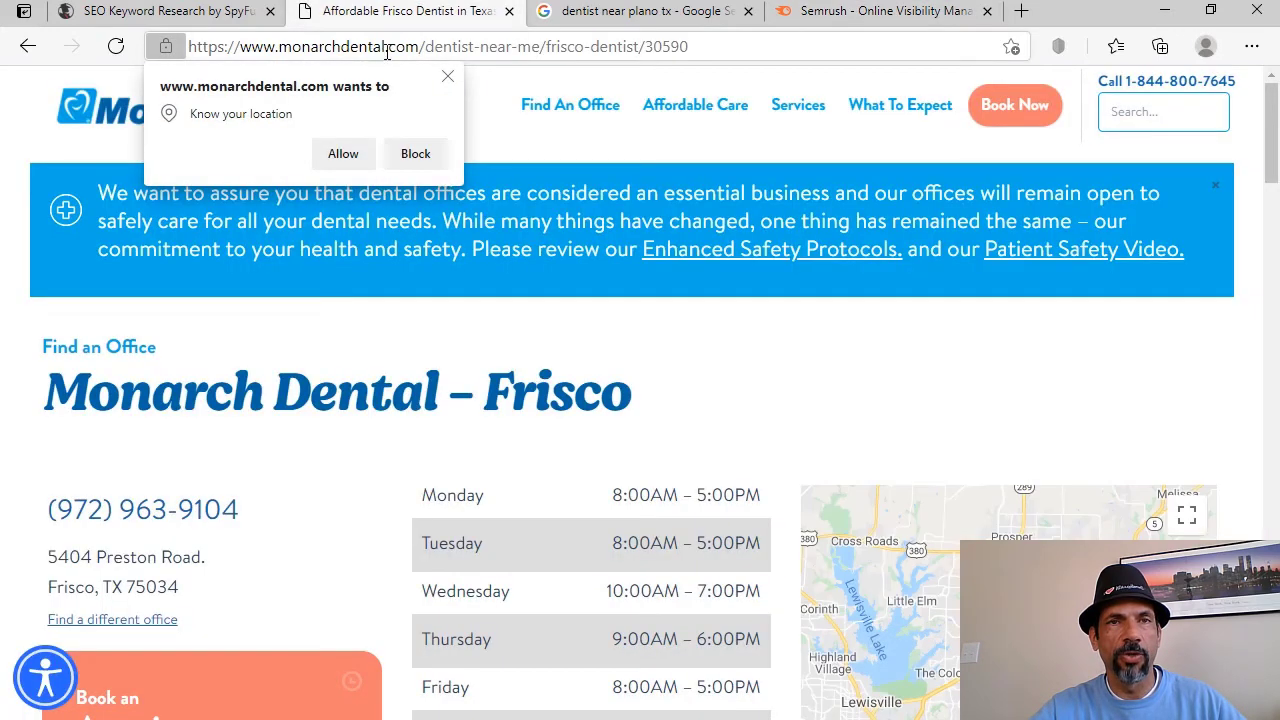
click(386, 48)
click(427, 52)
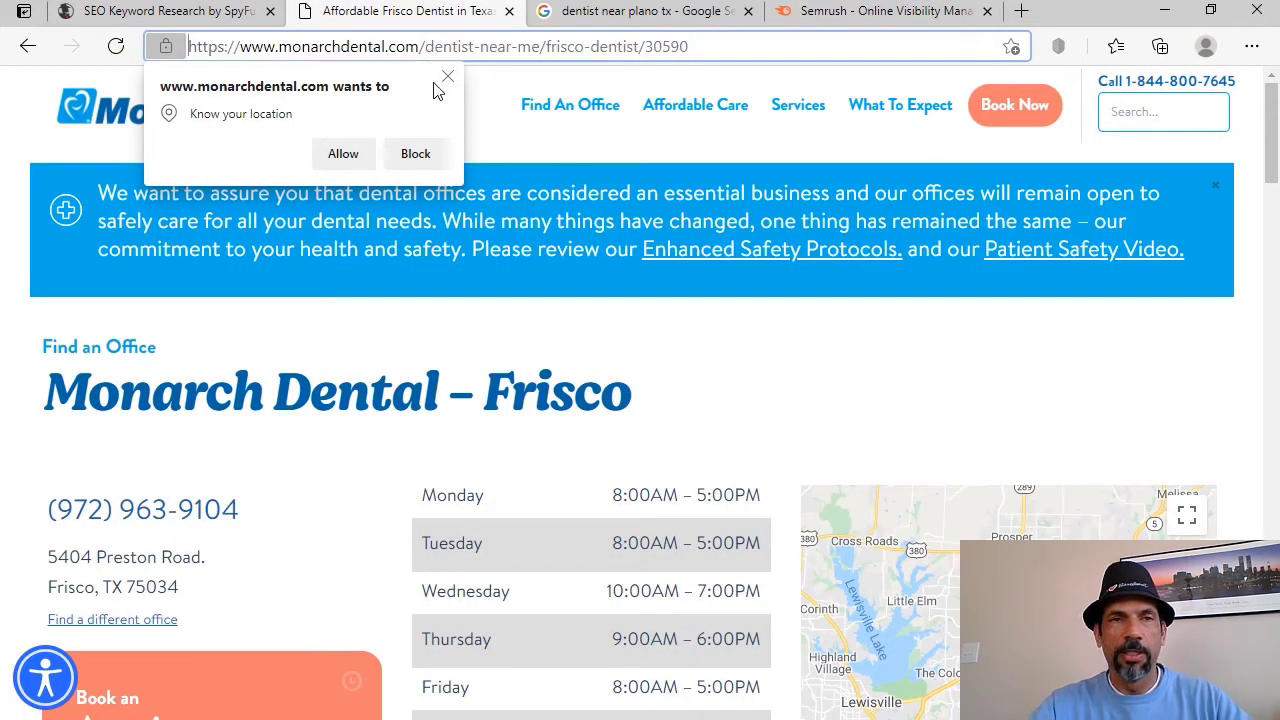
key(shift+Right)
key(shift+Right)
key(shift+Right)
key(shift+Right)
key(shift+Right)
key(shift+Right)
key(shift+Right)
key(shift+Right)
key(shift+Right)
key(shift+Right)
key(shift+Right)
key(shift+Right)
key(shift+Right)
key(shift+Right)
key(shift+Right)
key(shift+Right)
key(shift+Right)
key(shift+Right)
key(shift+Right)
key(shift+Right)
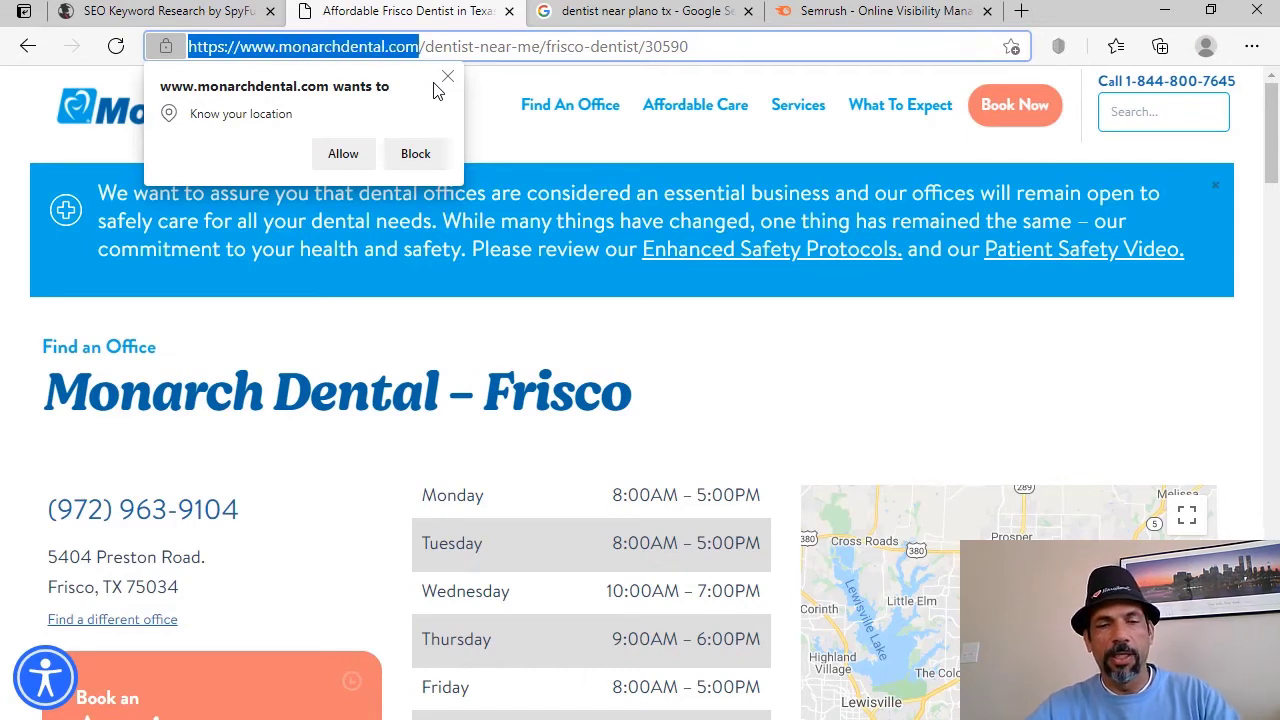
click(830, 12)
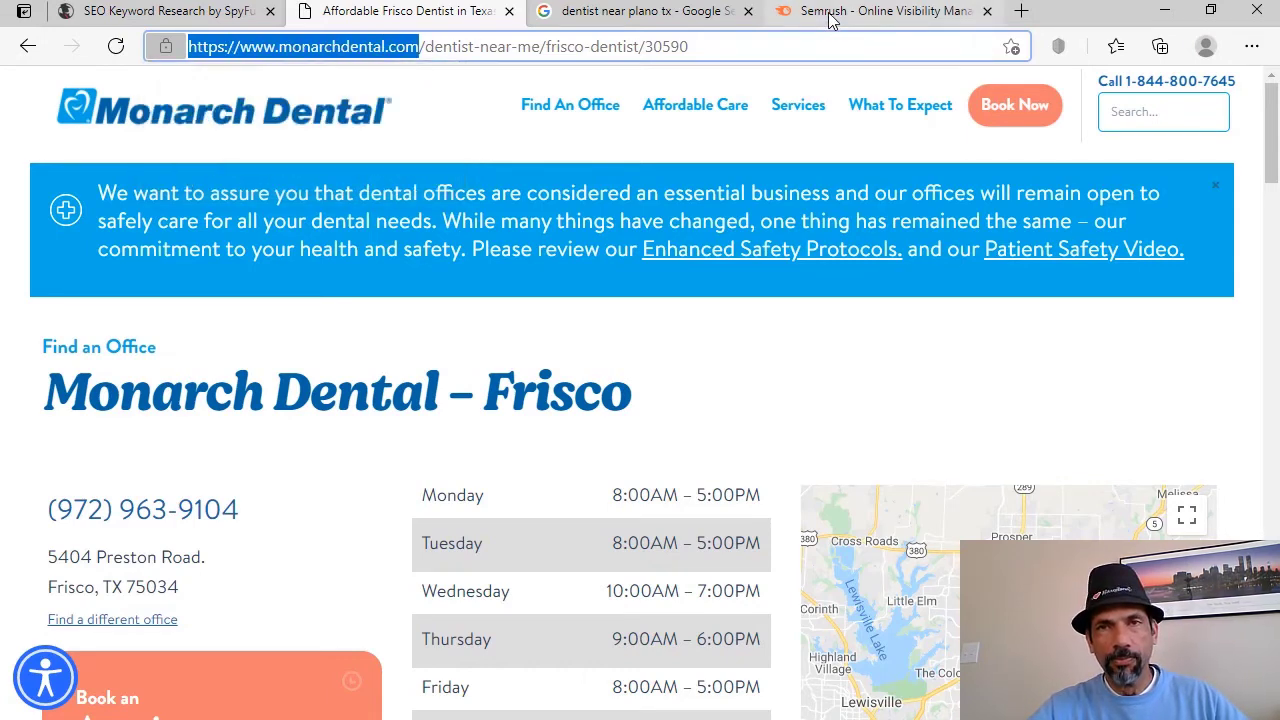
click(436, 515)
text(https://www.monarchdental.com/)
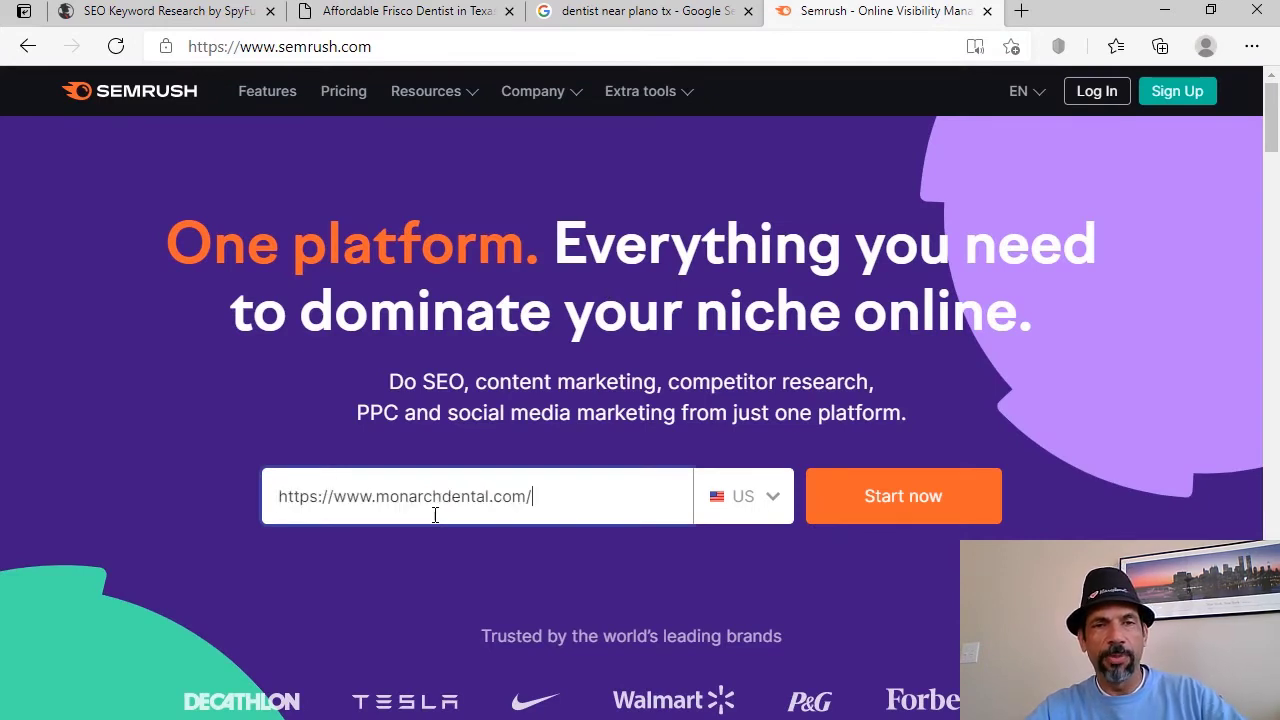
click(882, 487)
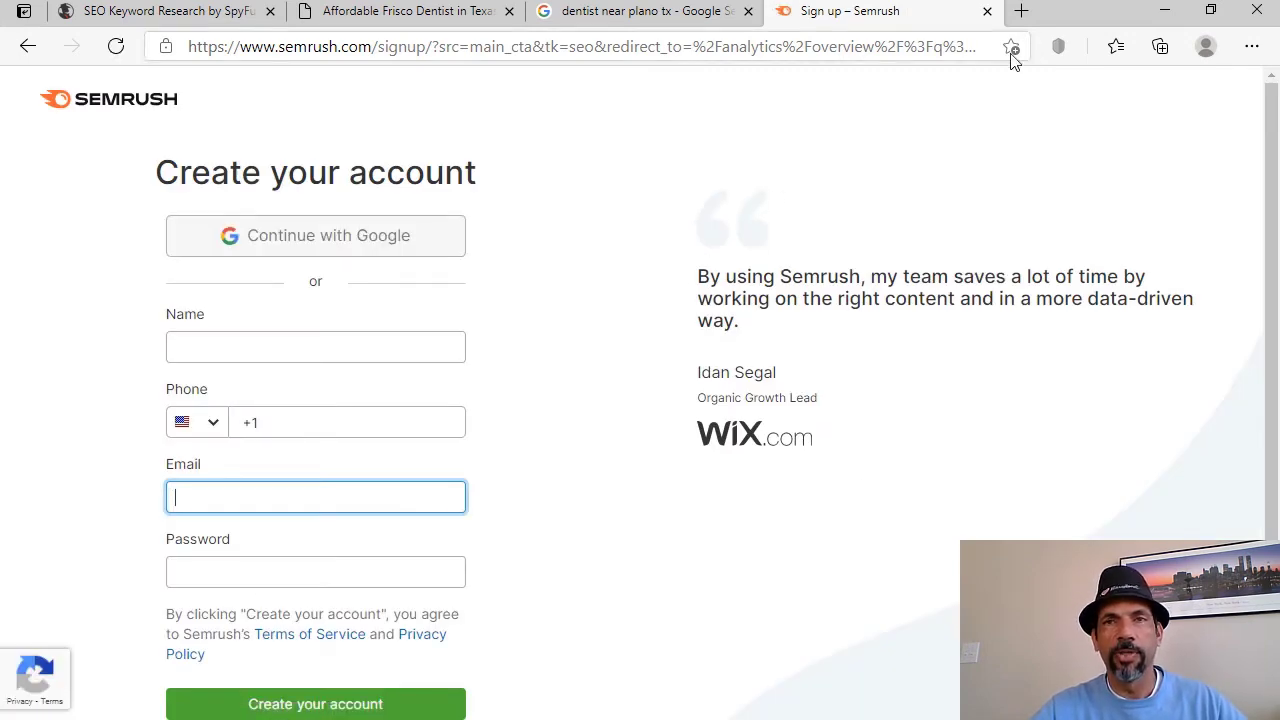
Step: Open ahrefs.com in a new browser tab and look over its home page
click(1023, 12)
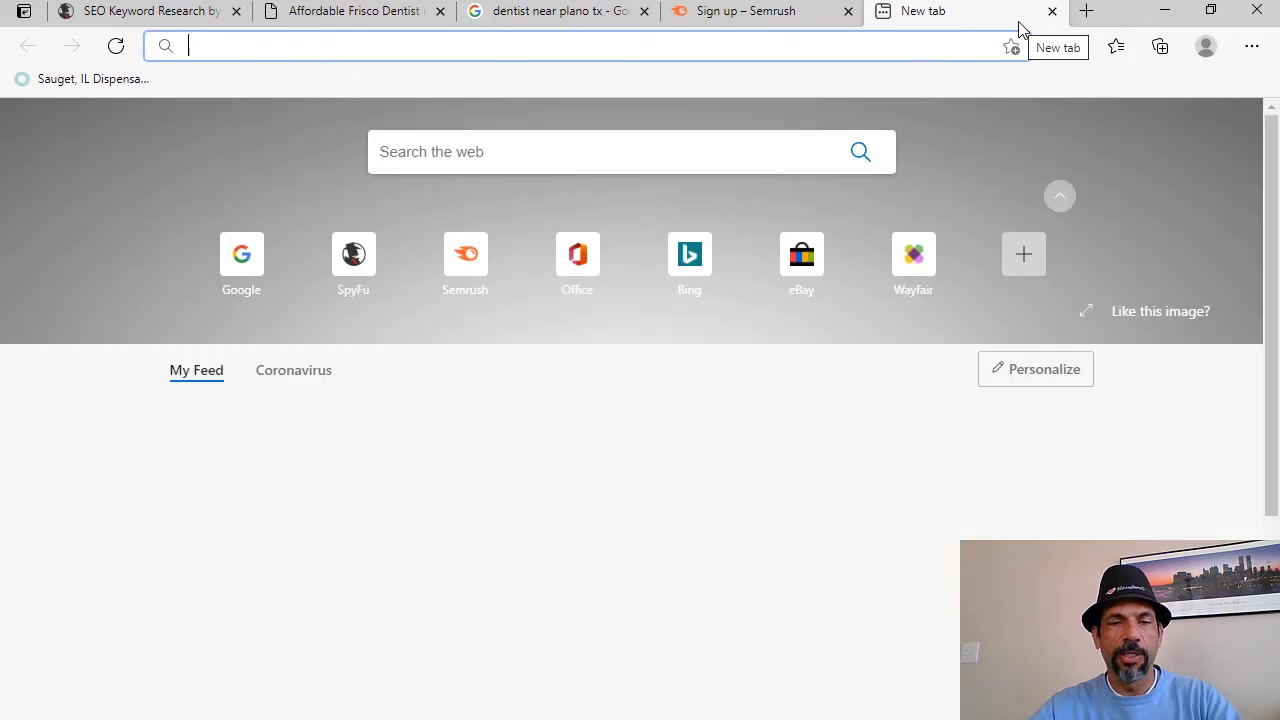
text(ahrefs)
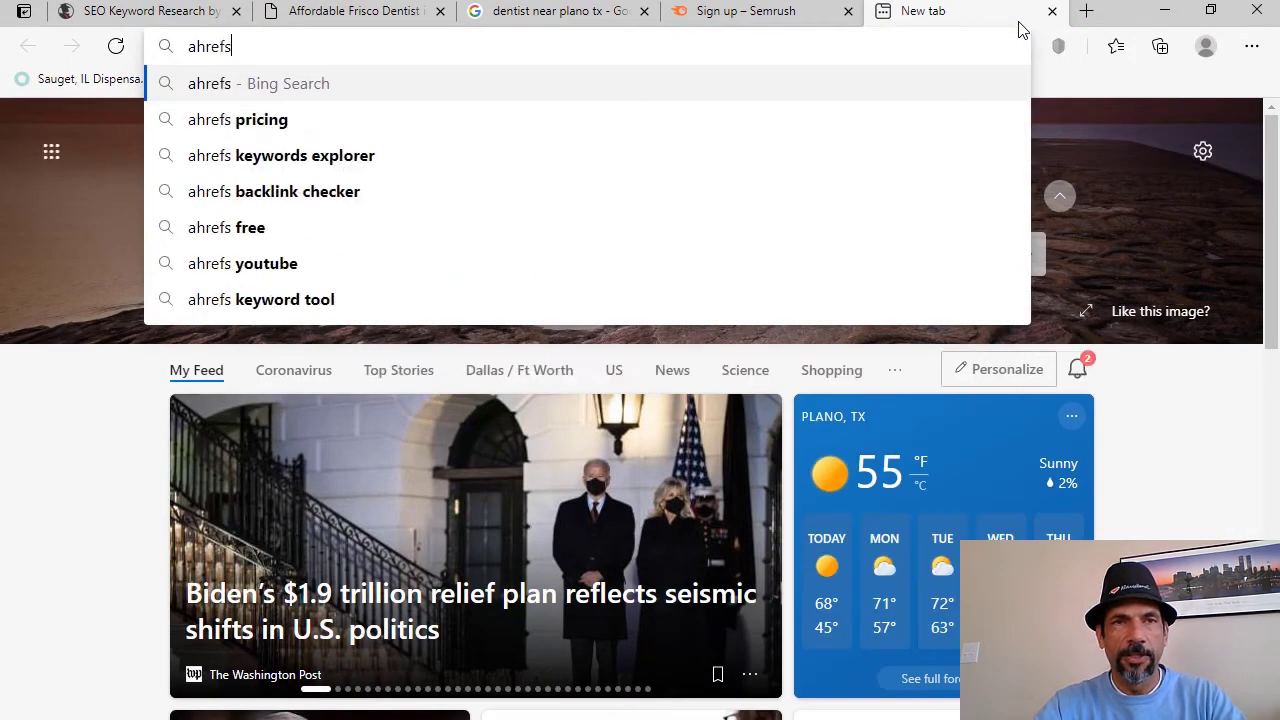
text(.com)
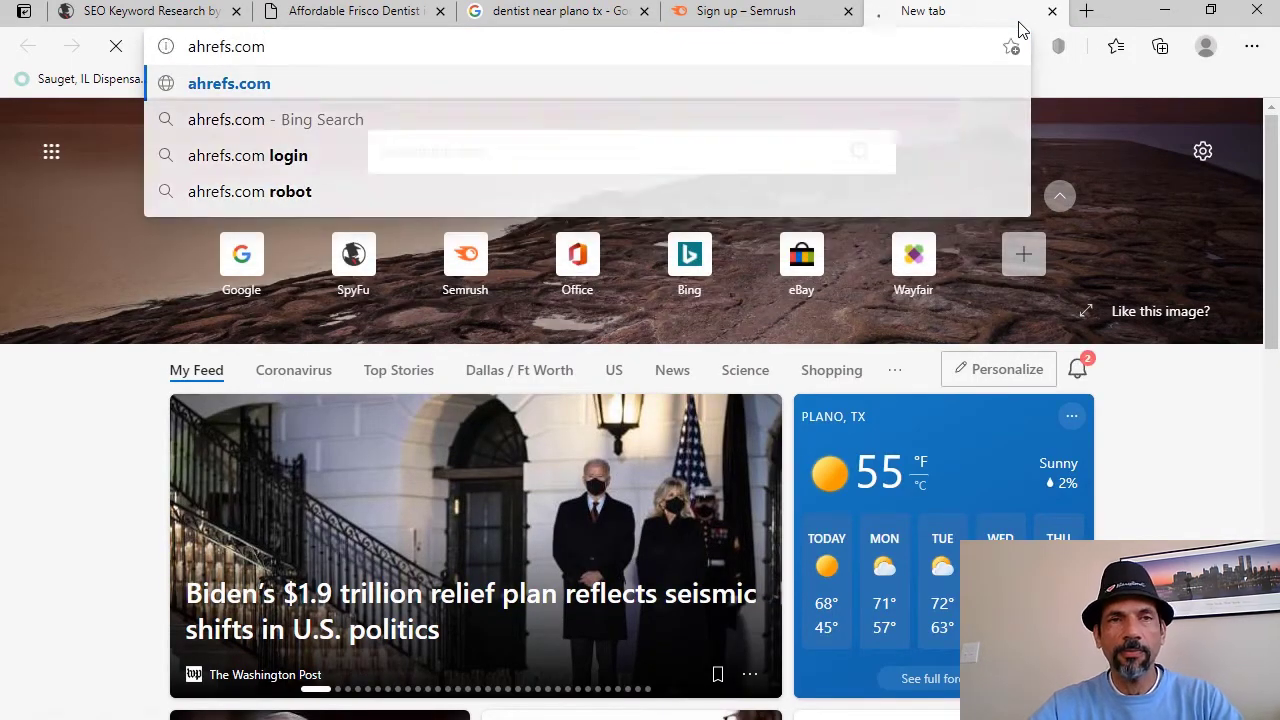
key(Return)
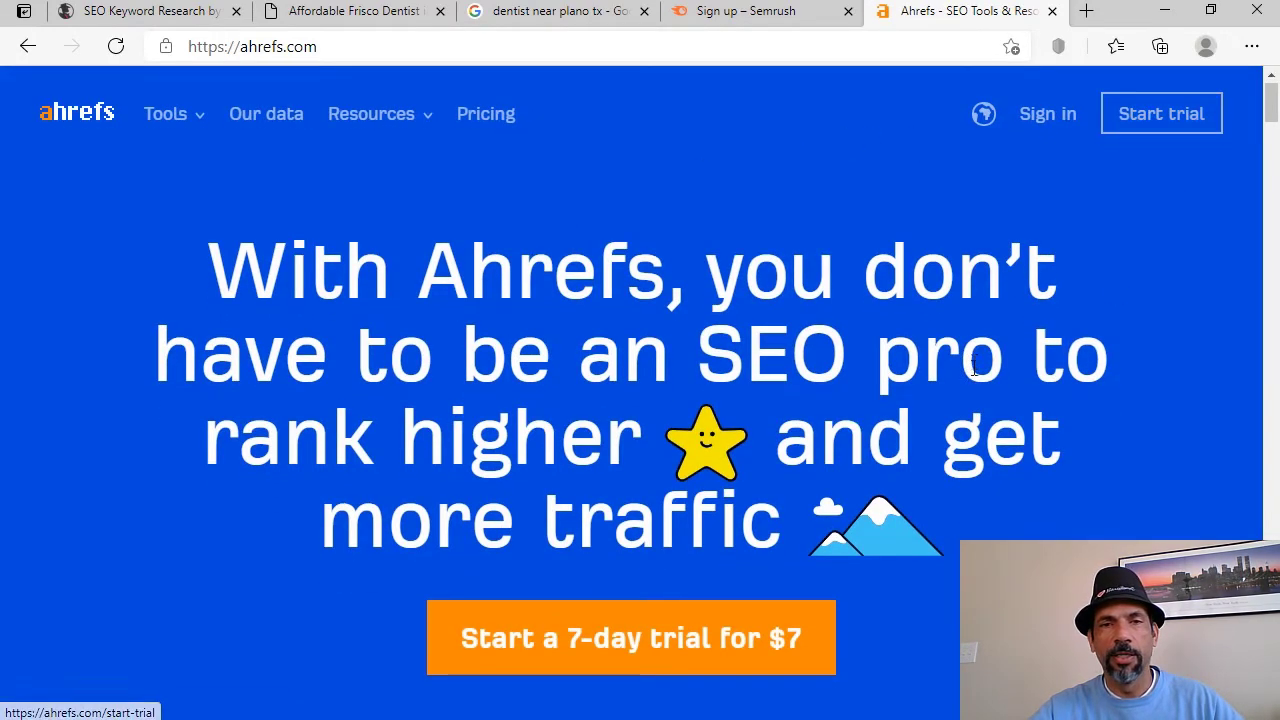
scroll(973, 373, down, 5)
scroll(973, 373, up, 2)
scroll(973, 373, up, 3)
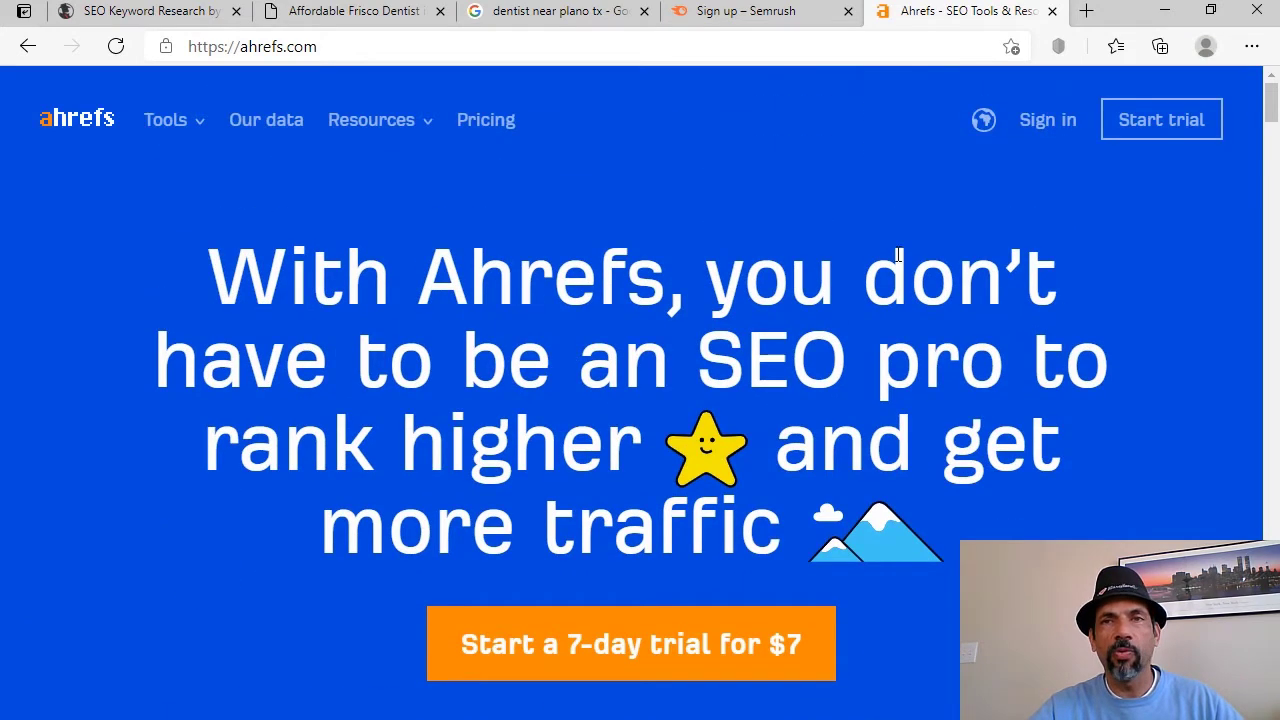
Step: Revisit the SpyFu keyword page for Ideal Dental and switch to PowerPoint to show slide 4 about SEO research
click(115, 20)
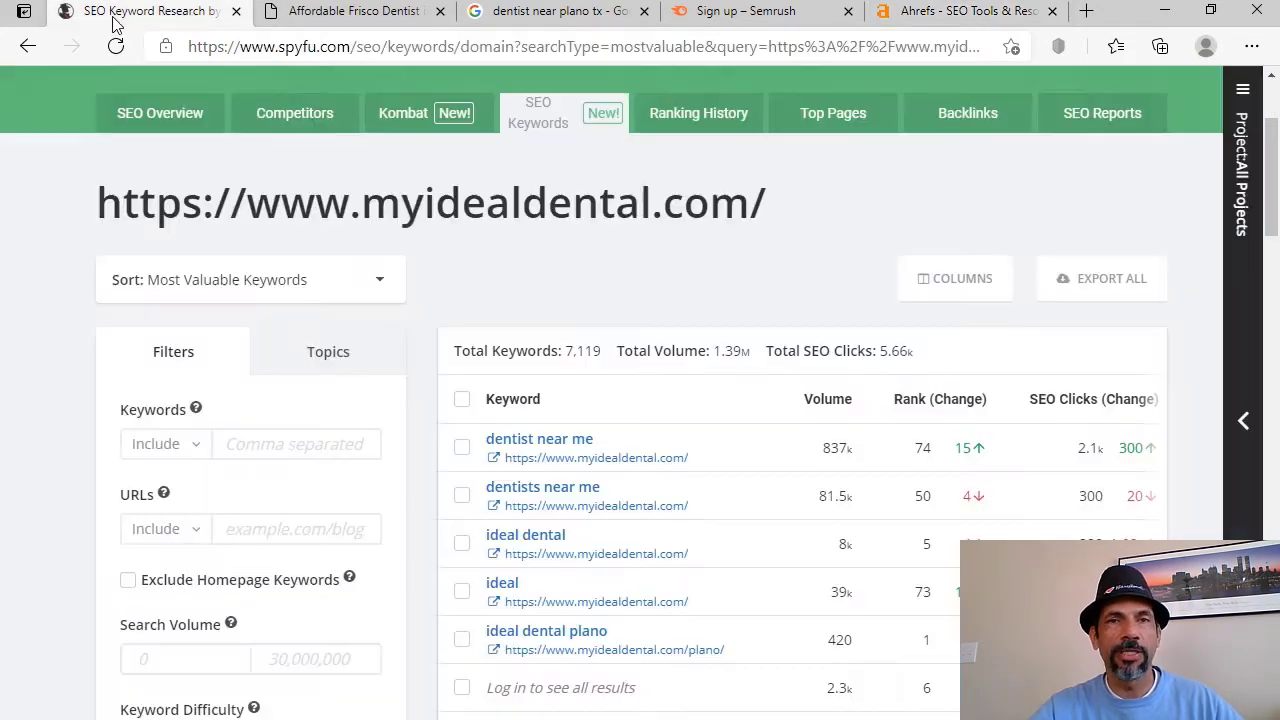
scroll(443, 329, up, 2)
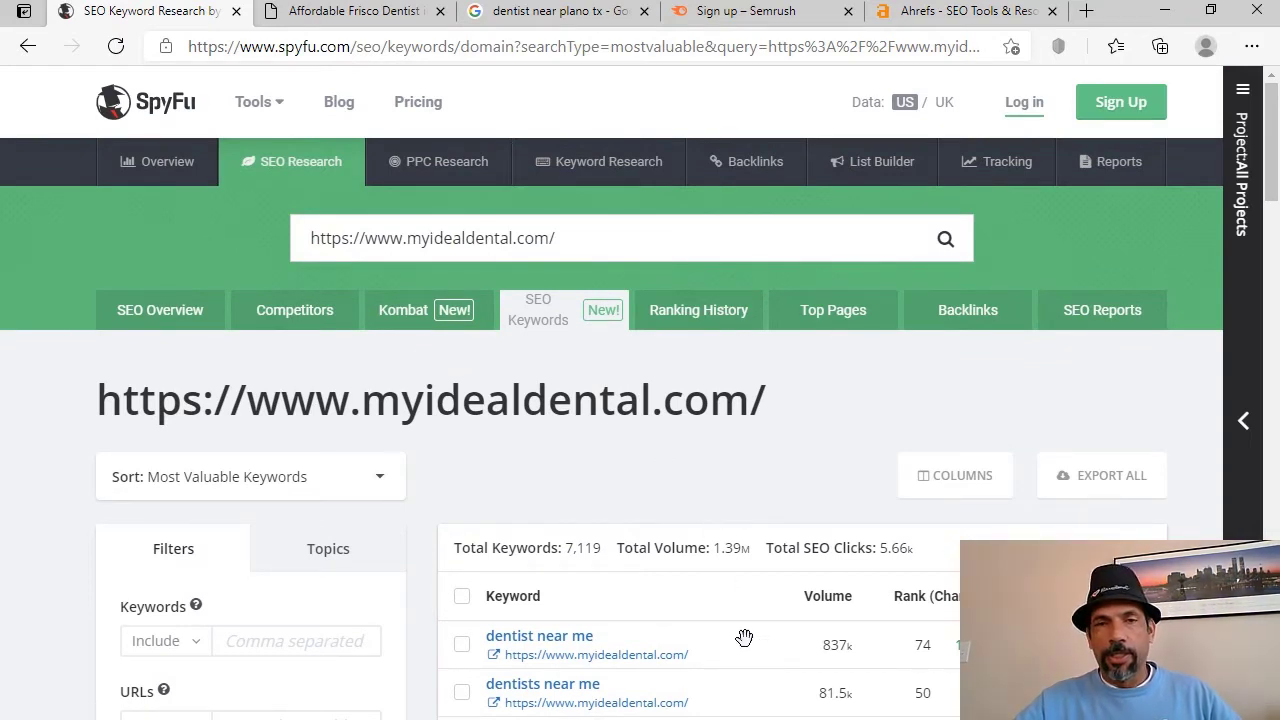
key(alt+Tab)
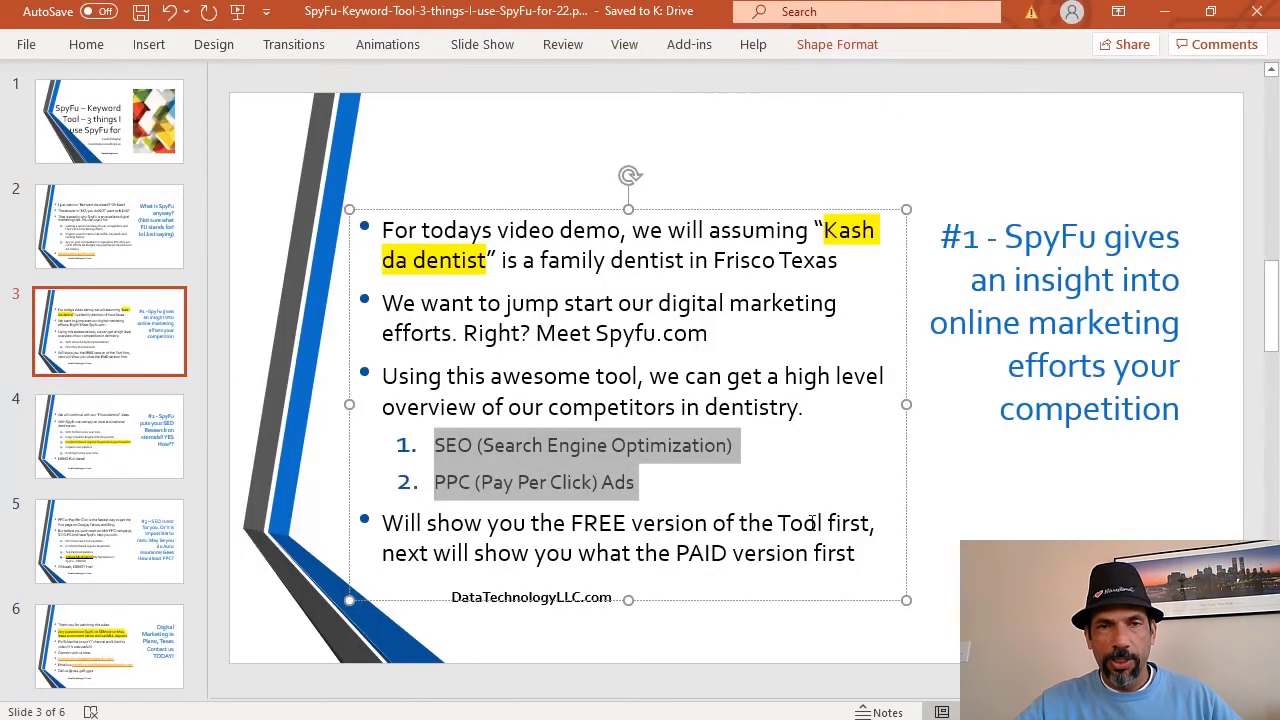
click(97, 444)
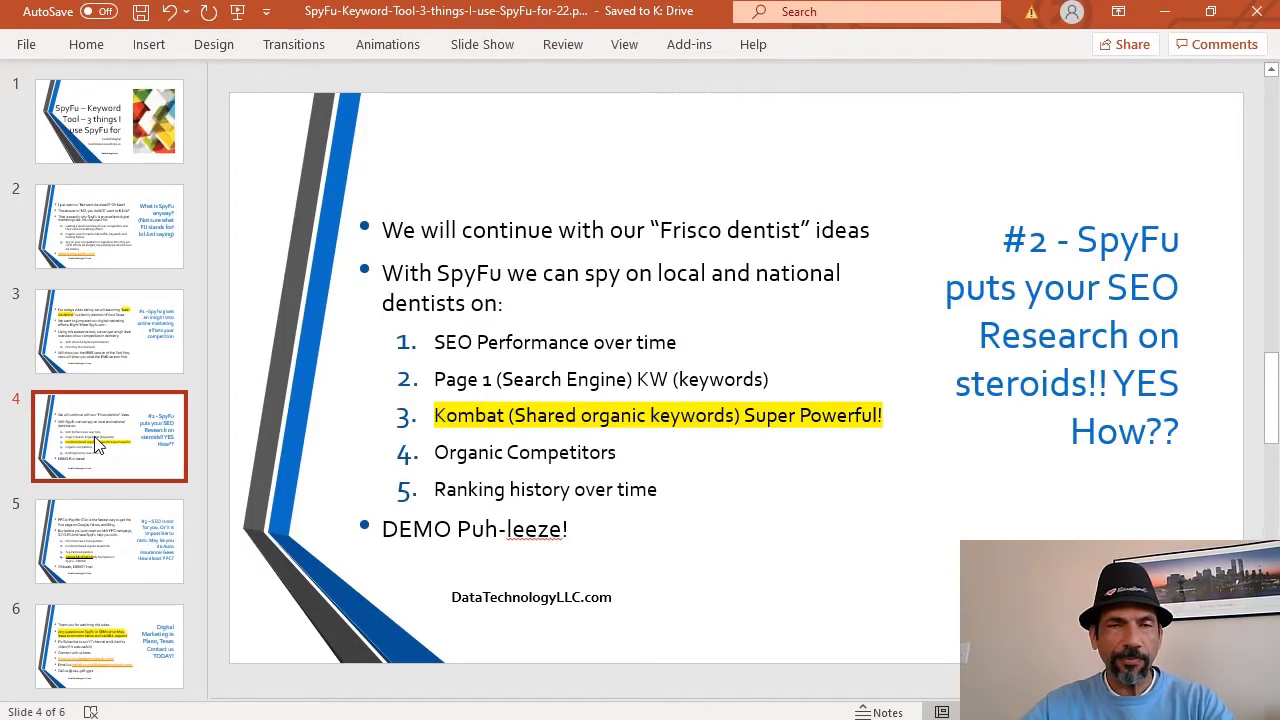
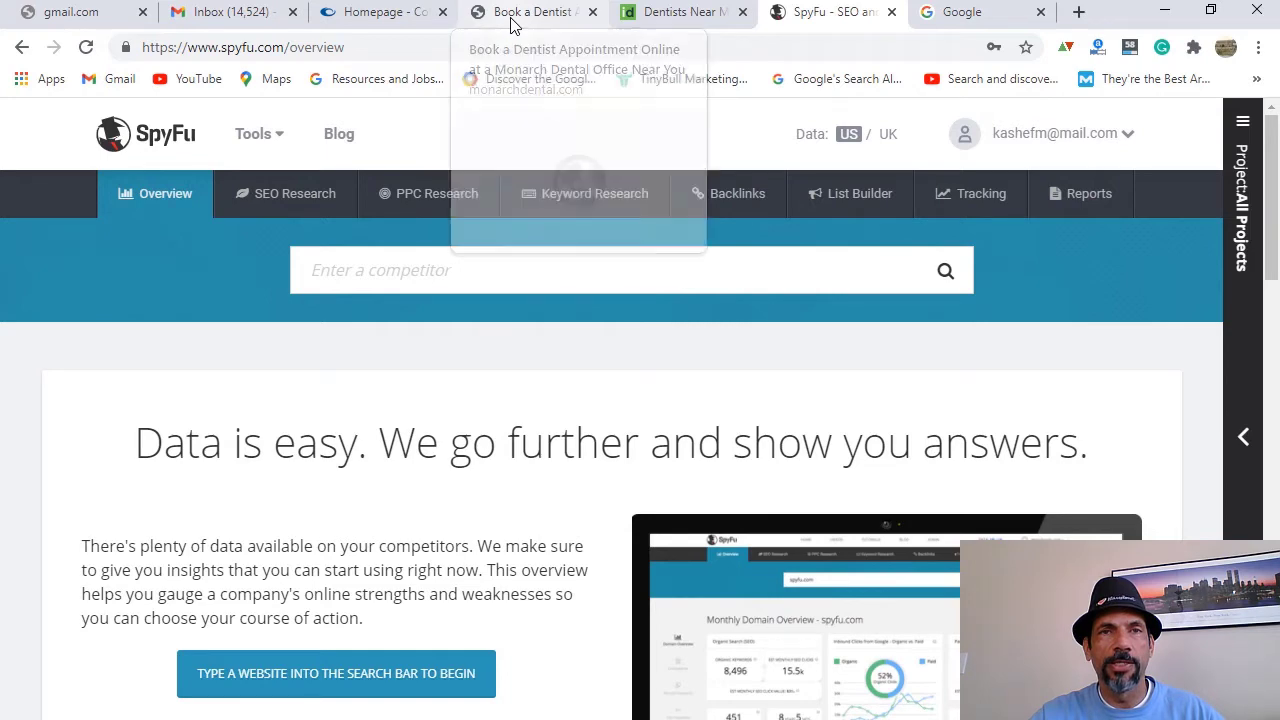
Step: Switch to Chrome and copy the web address of the Monarch Dental home page
click(512, 14)
click(303, 50)
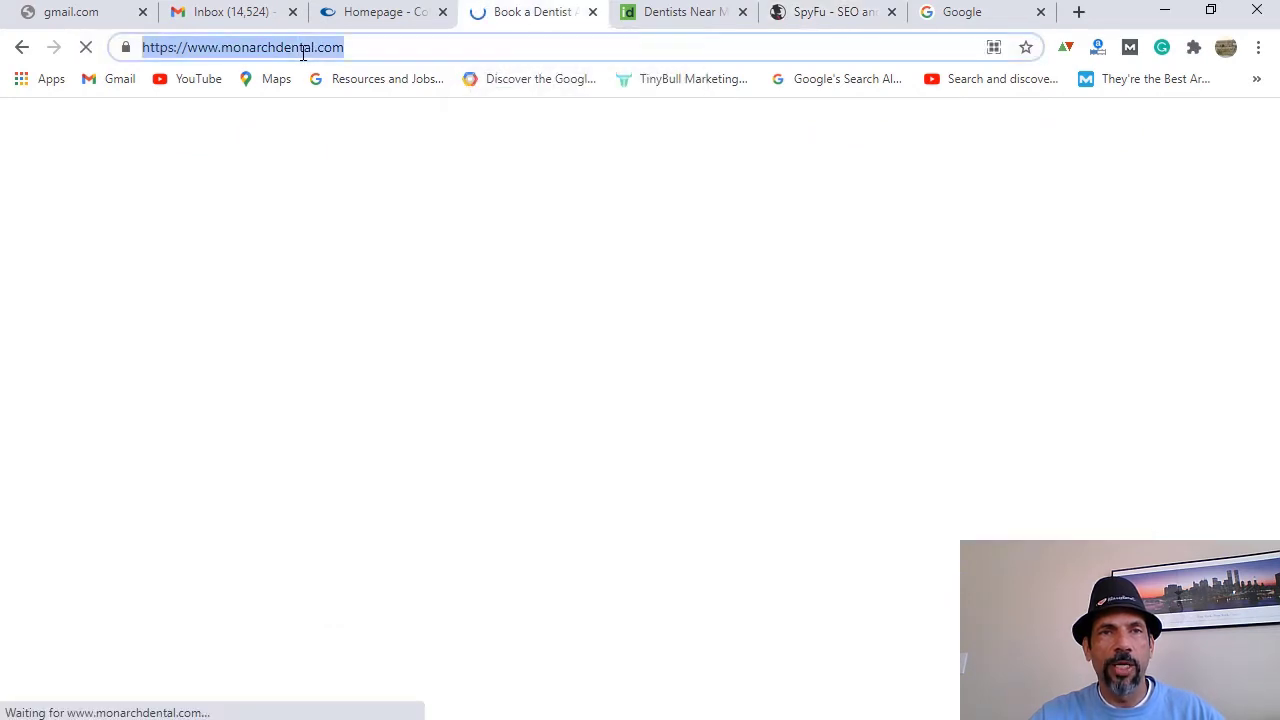
right_click(303, 53)
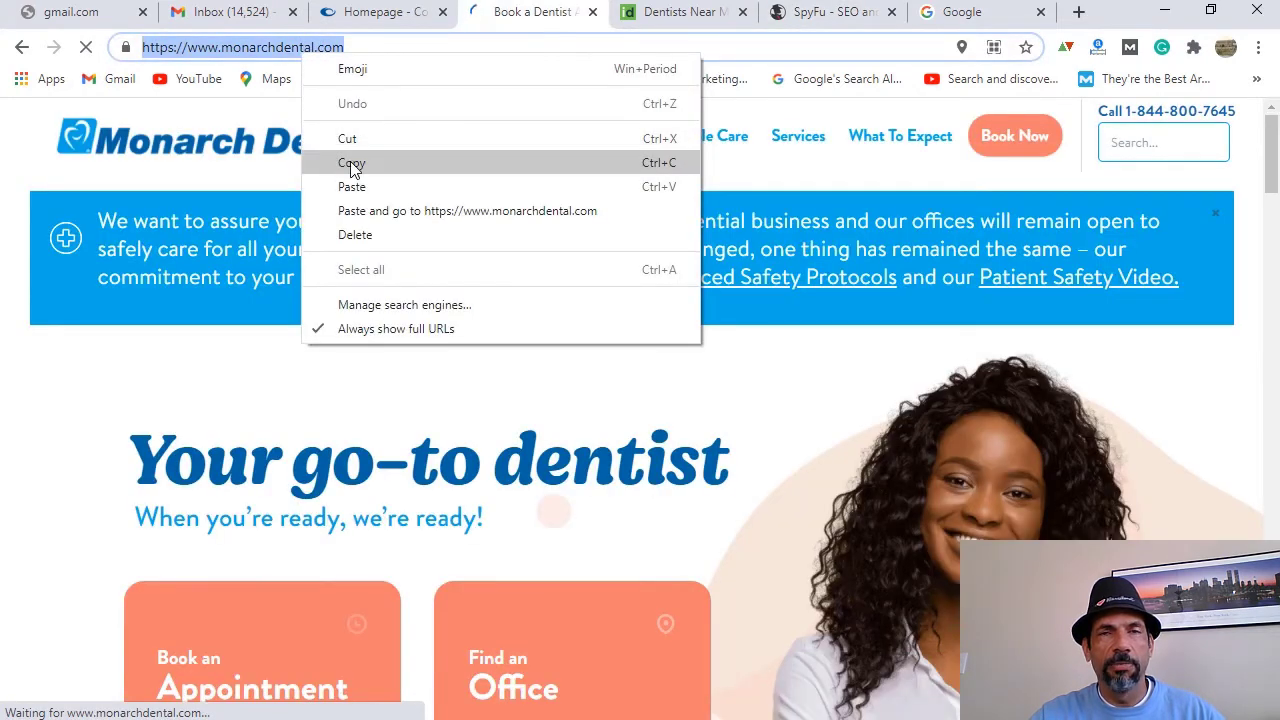
click(352, 163)
click(808, 20)
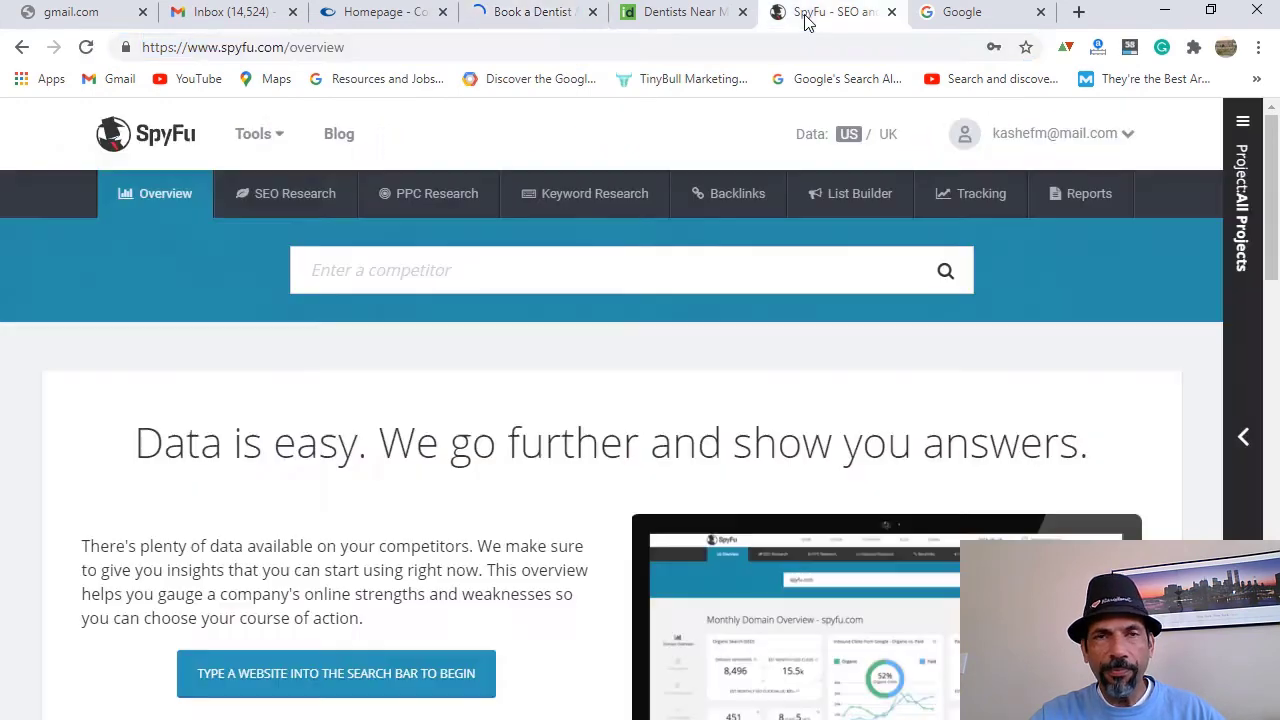
click(378, 276)
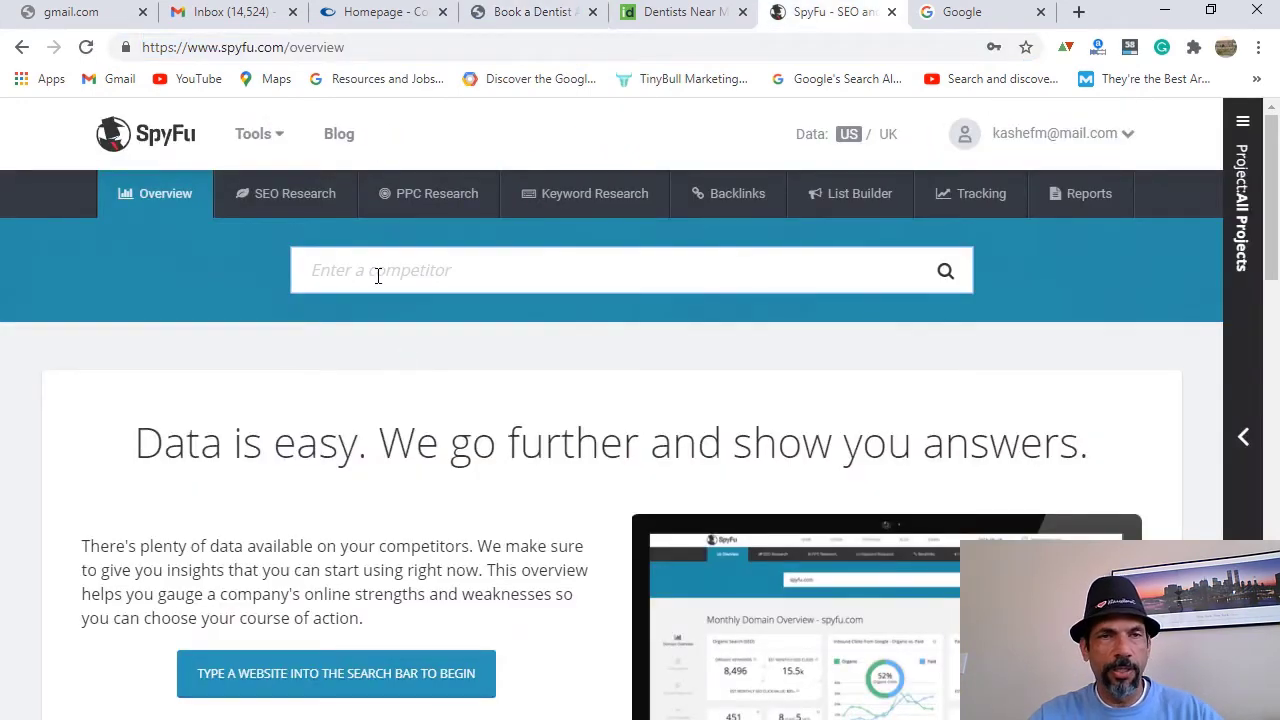
click(186, 156)
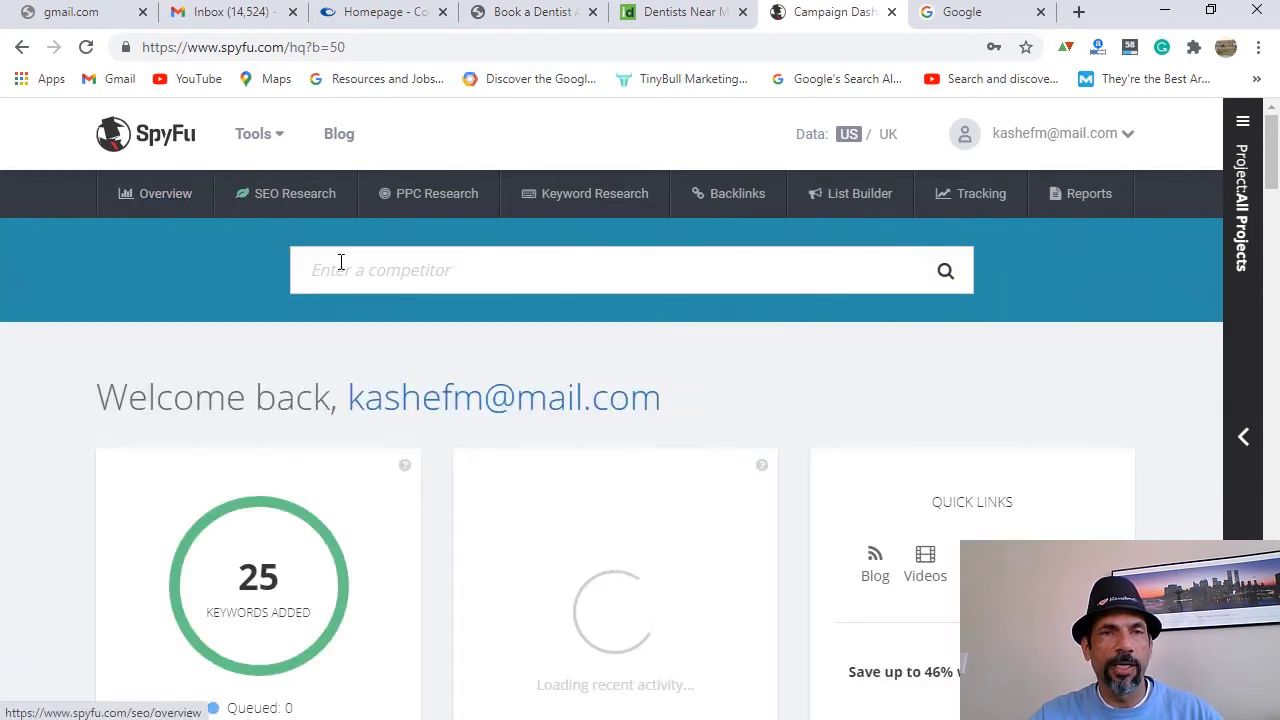
click(361, 272)
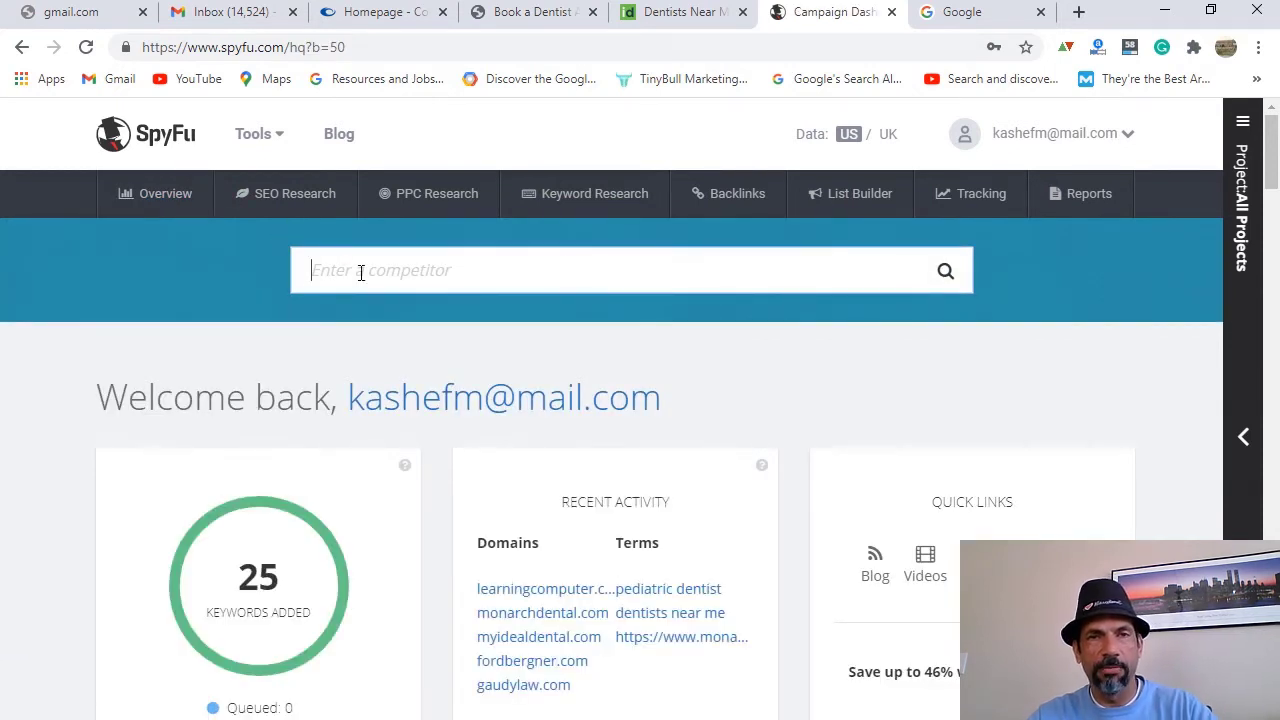
key(ctrl+v)
key(Return)
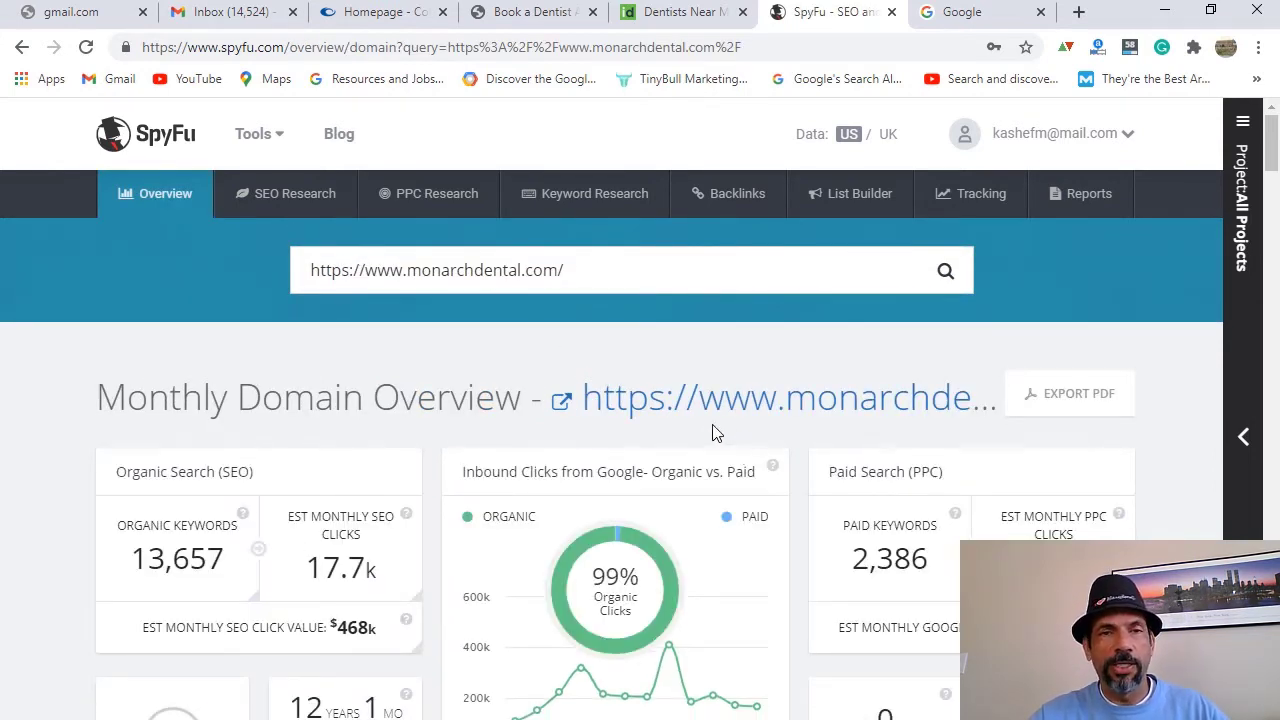
scroll(525, 440, down, 1)
scroll(405, 430, down, 1)
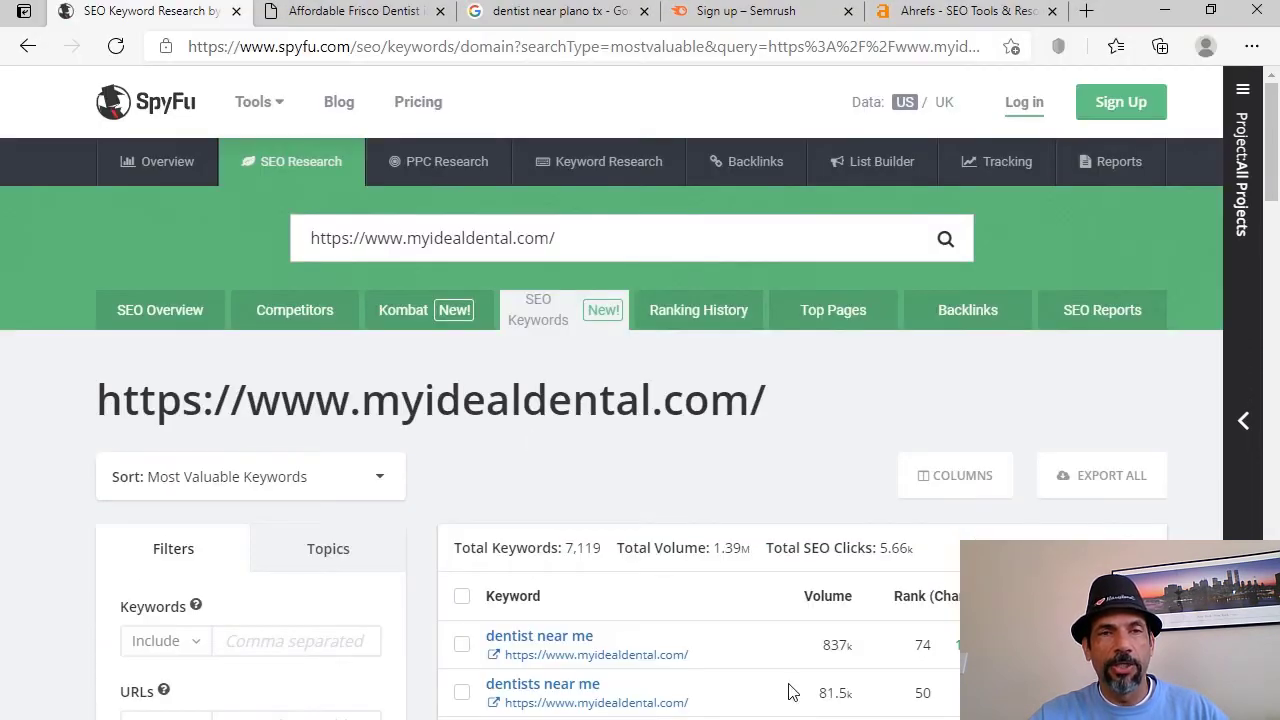
Step: Open the SEO Overview for Ideal Dental in the logged-out SpyFu session
click(142, 313)
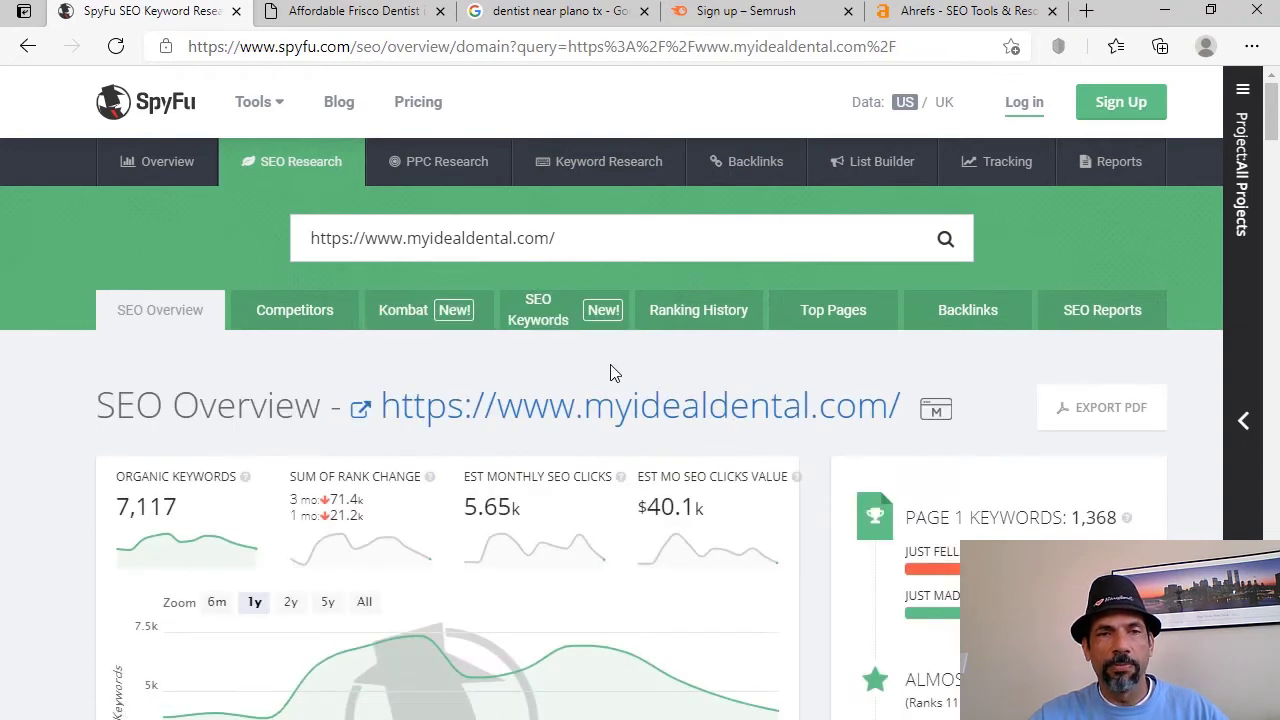
scroll(609, 371, down, 2)
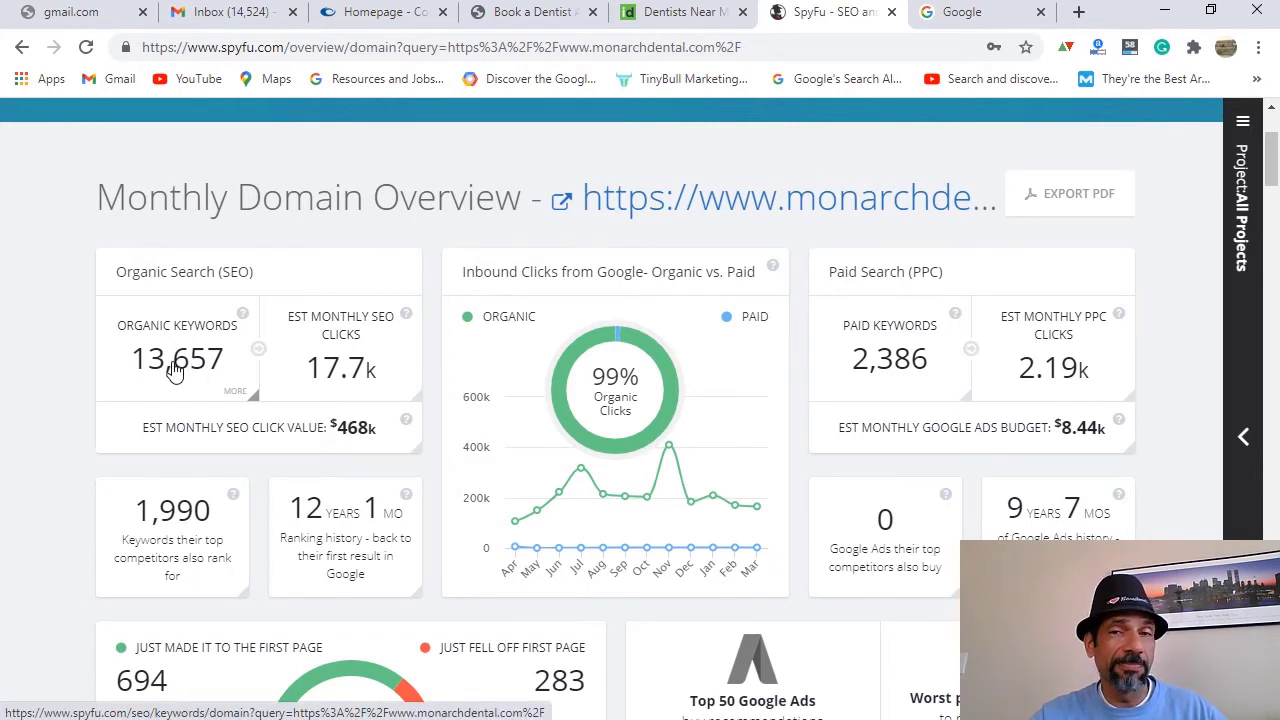
Step: Review Monarch Dental's Monthly Domain Overview in the logged-in SpyFu account, covering organic search, paid search and Google Ads history
scroll(243, 380, up, 2)
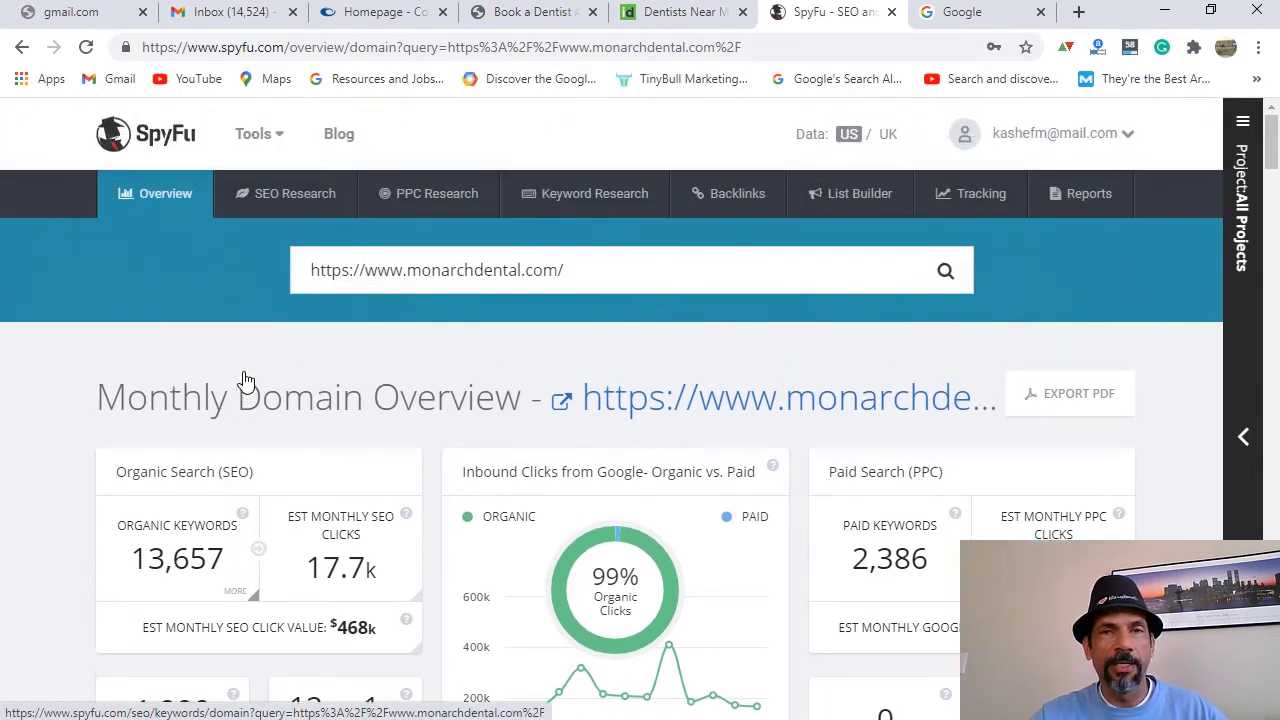
scroll(247, 372, down, 2)
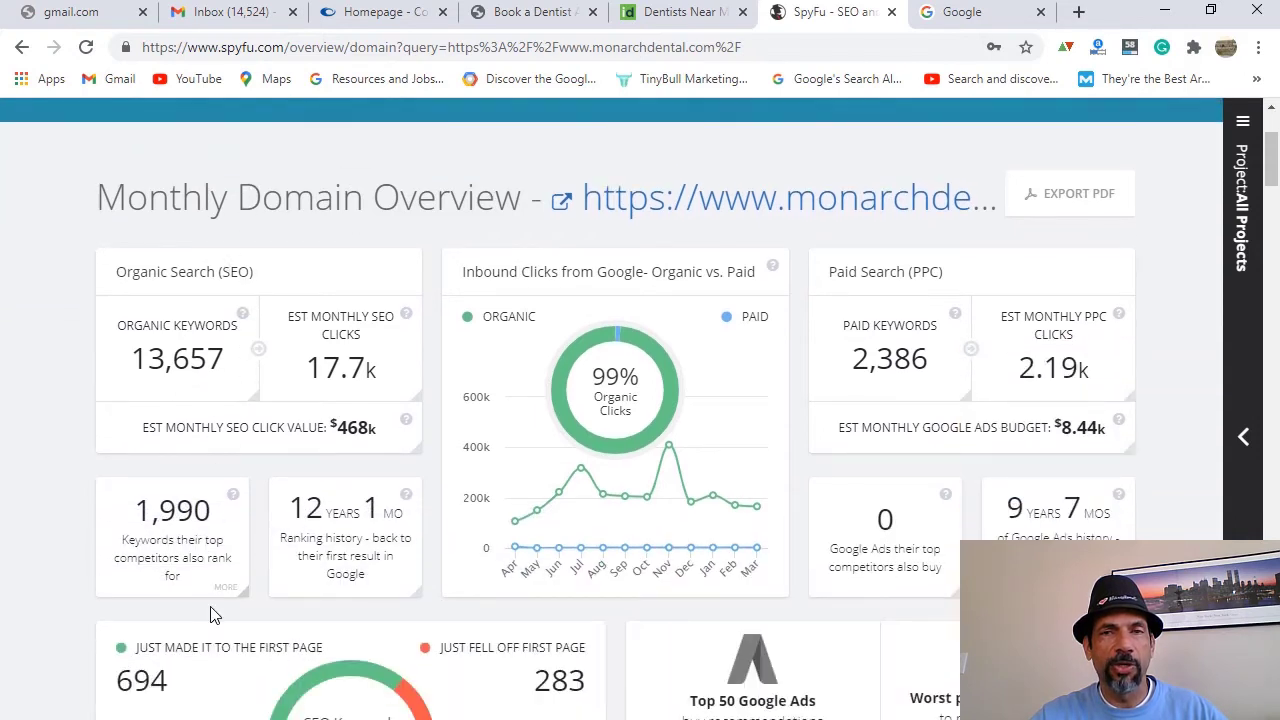
scroll(1060, 318, down, 2)
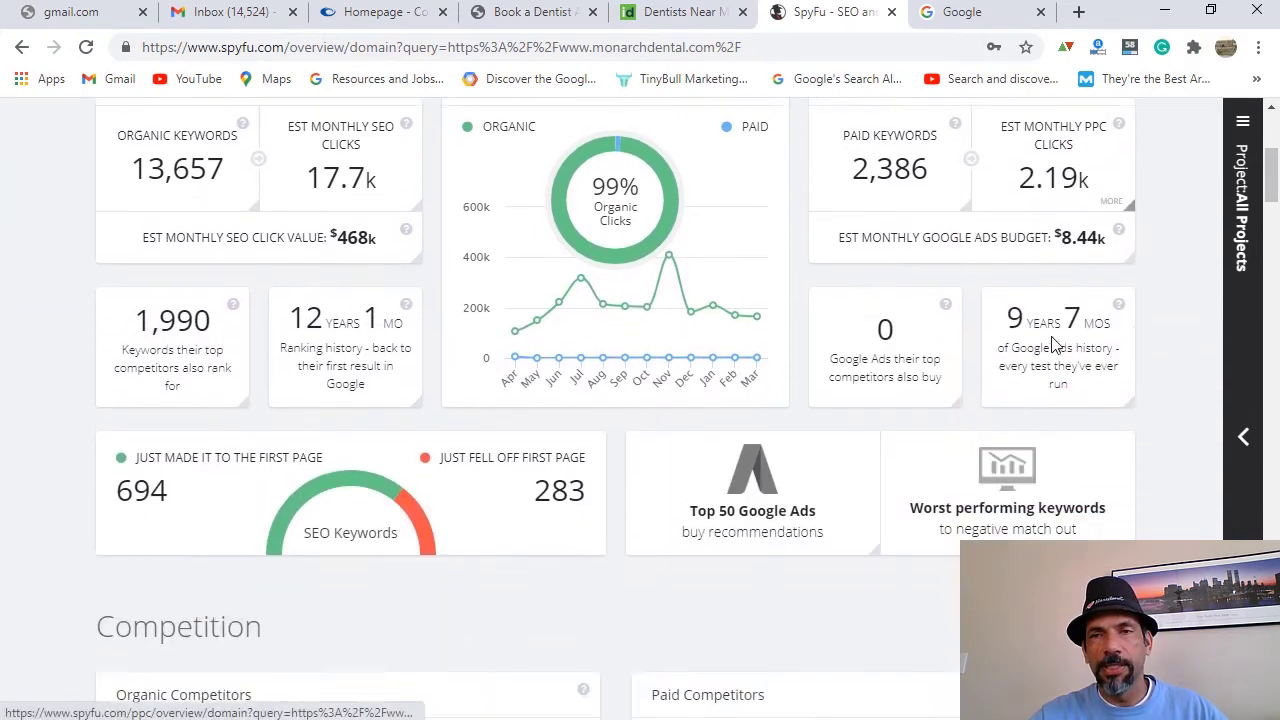
scroll(1085, 320, up, 2)
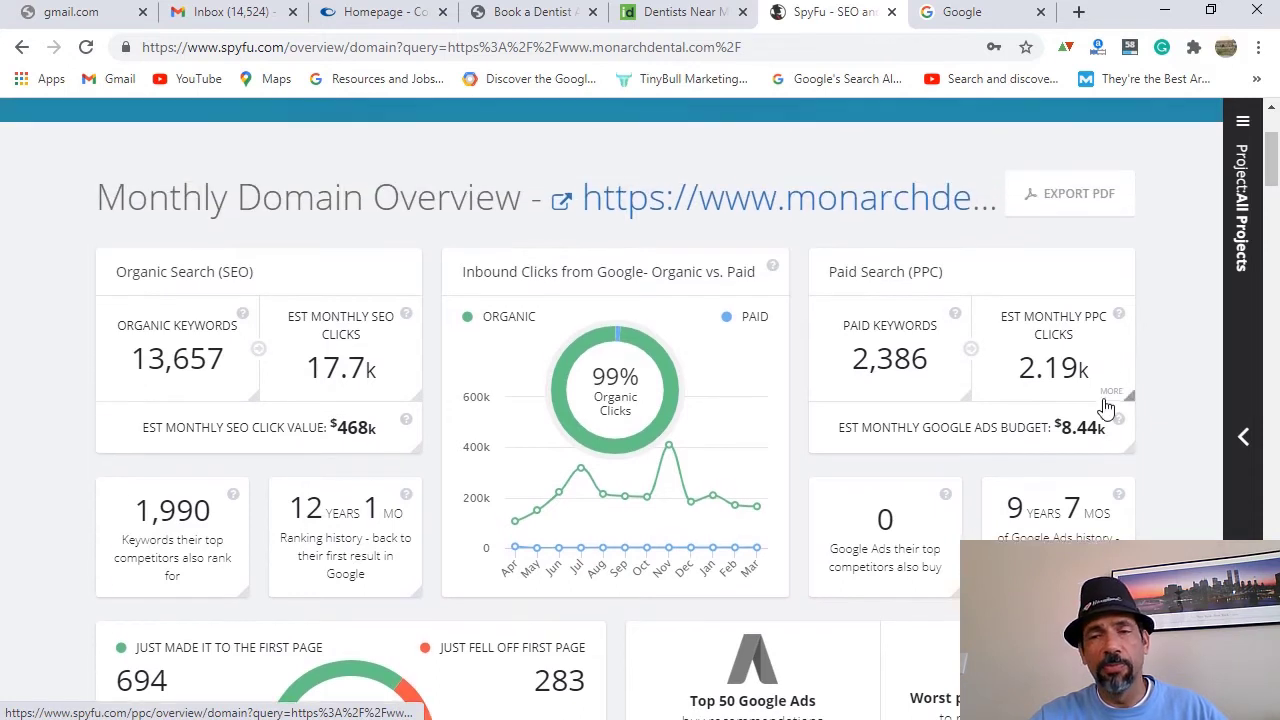
scroll(1088, 451, down, 1)
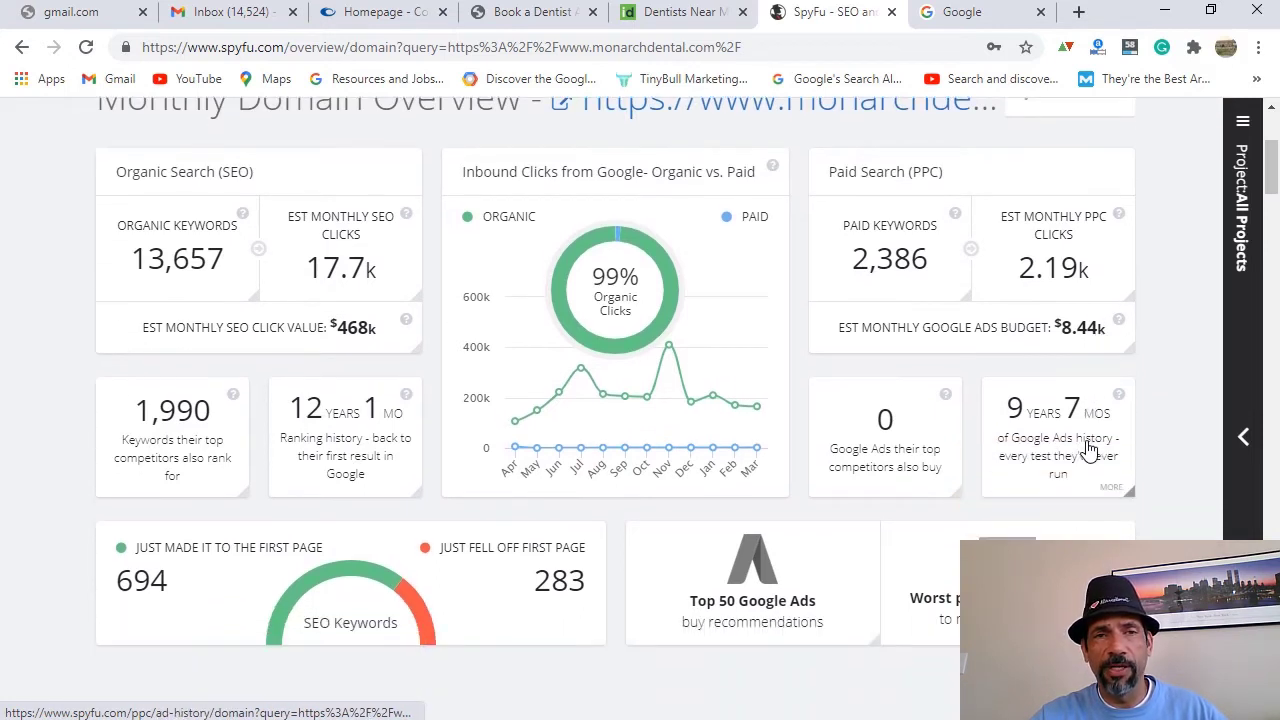
scroll(978, 375, up, 3)
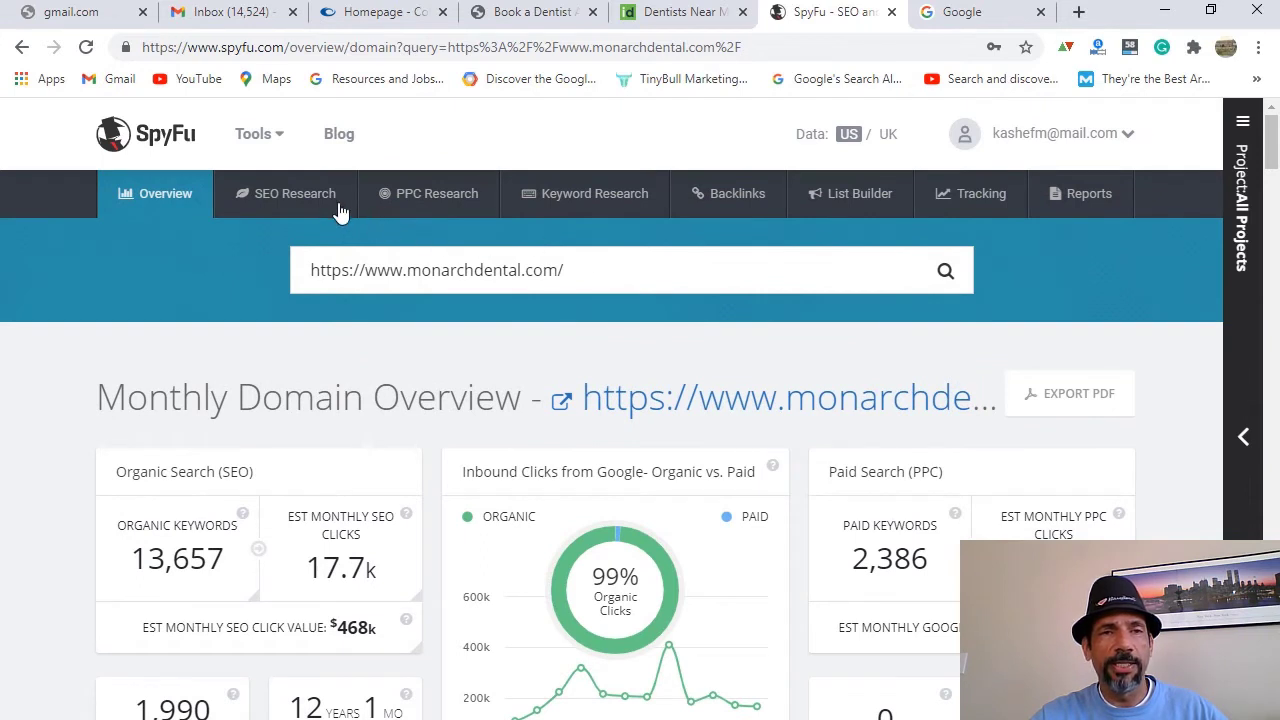
Step: Open the SEO Overview for Monarch Dental and show its organic keywords chart over 5 years
mouse_move(288, 200)
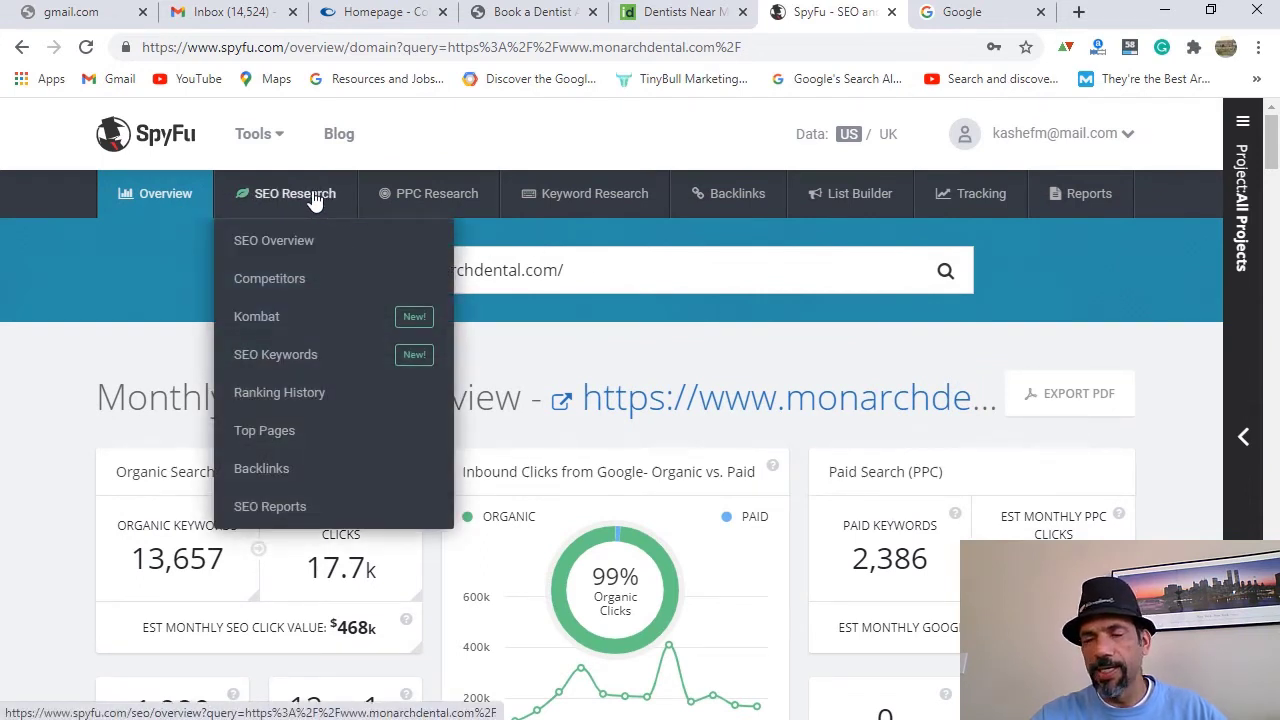
click(314, 200)
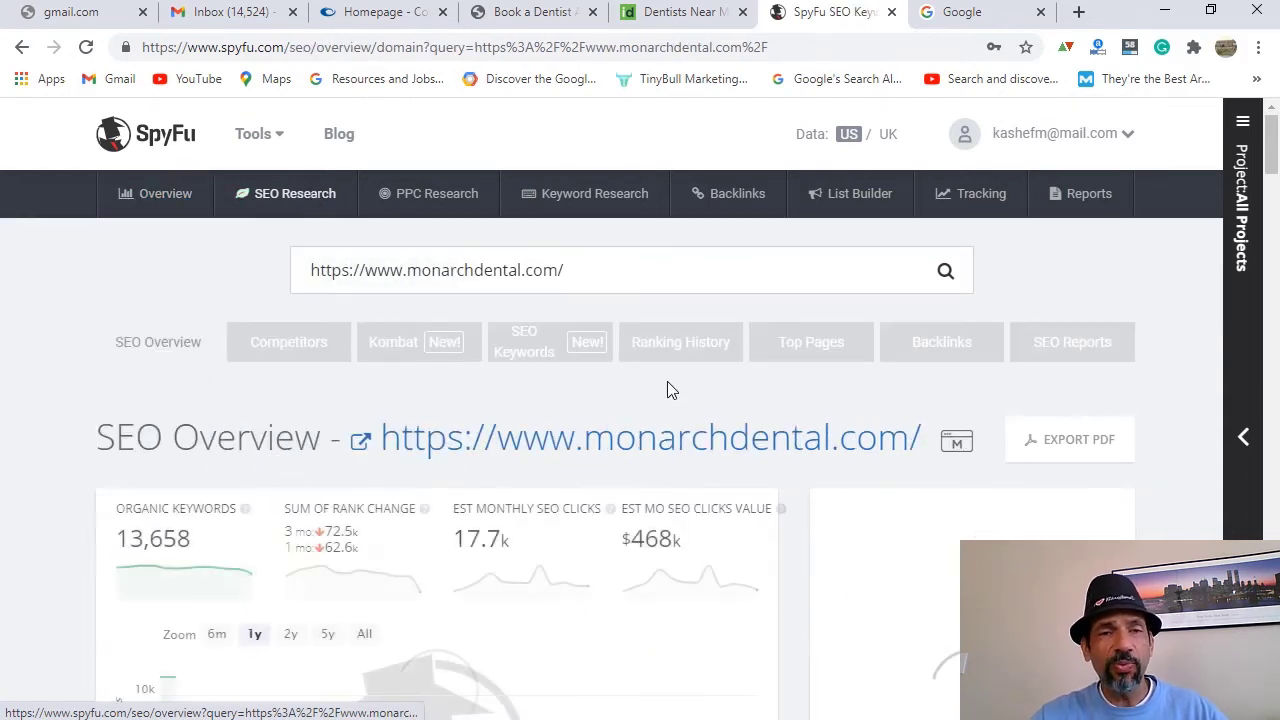
scroll(670, 390, down, 1)
scroll(670, 390, down, 1)
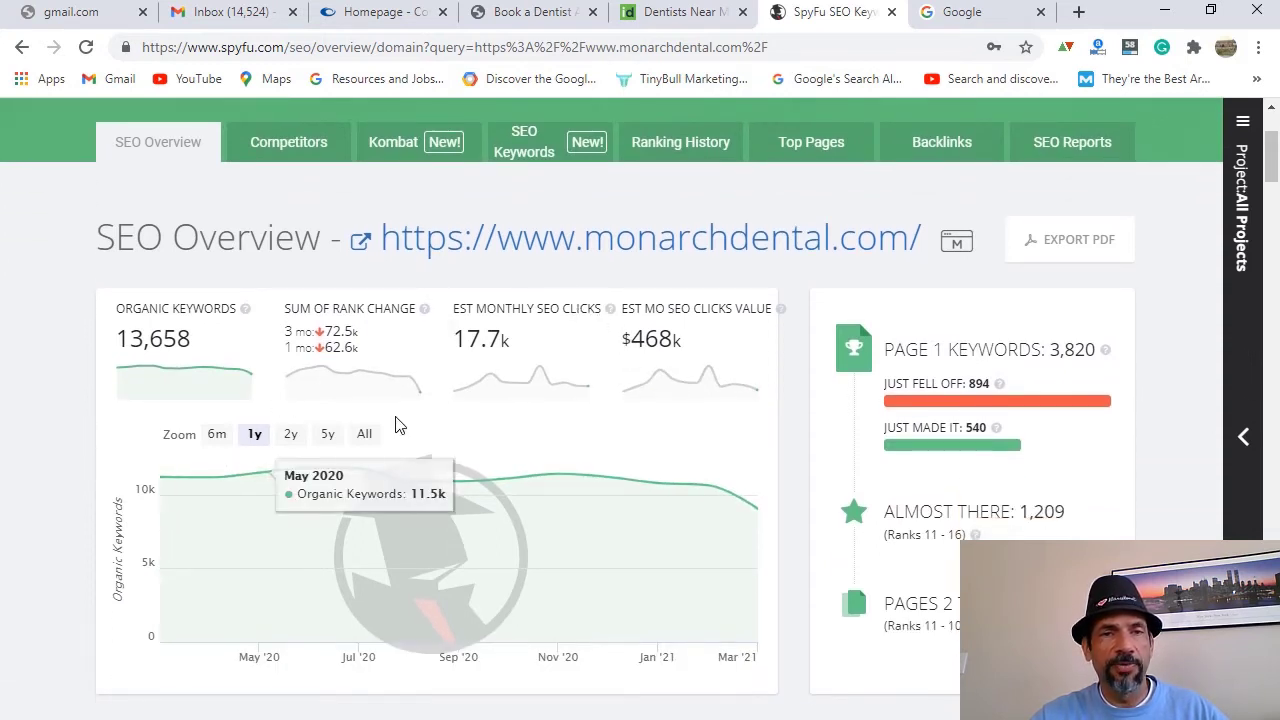
click(329, 436)
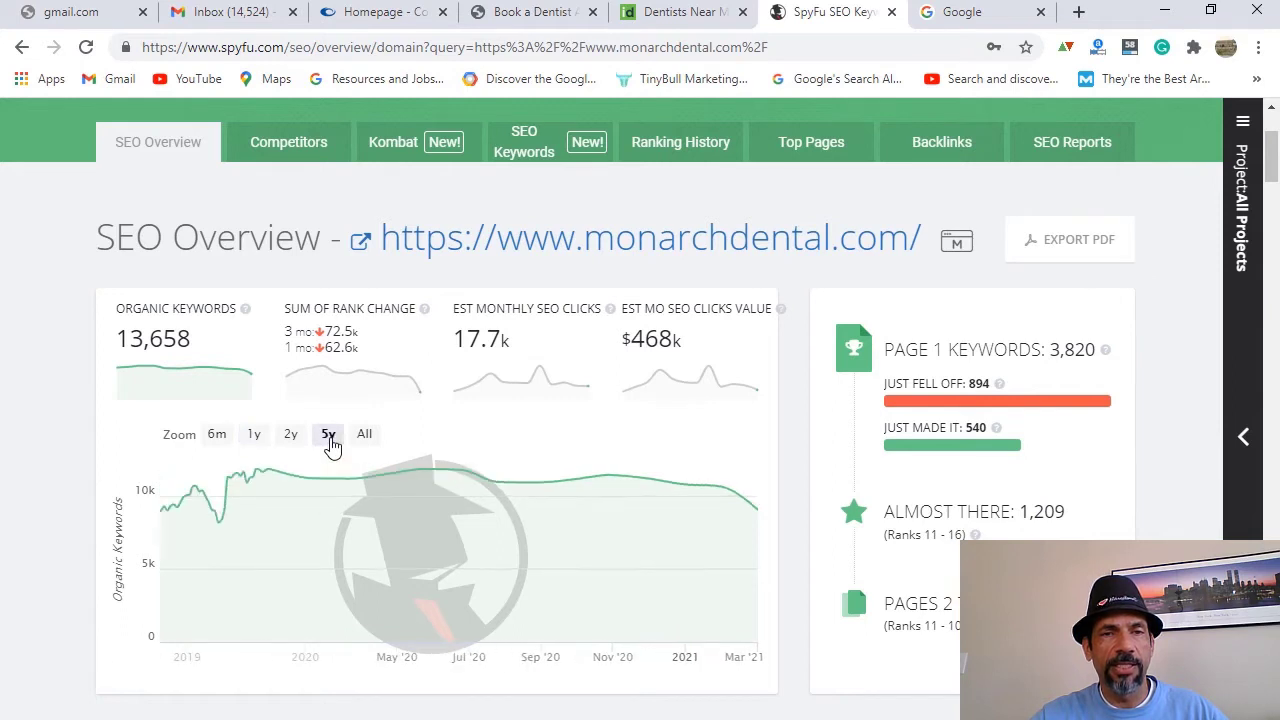
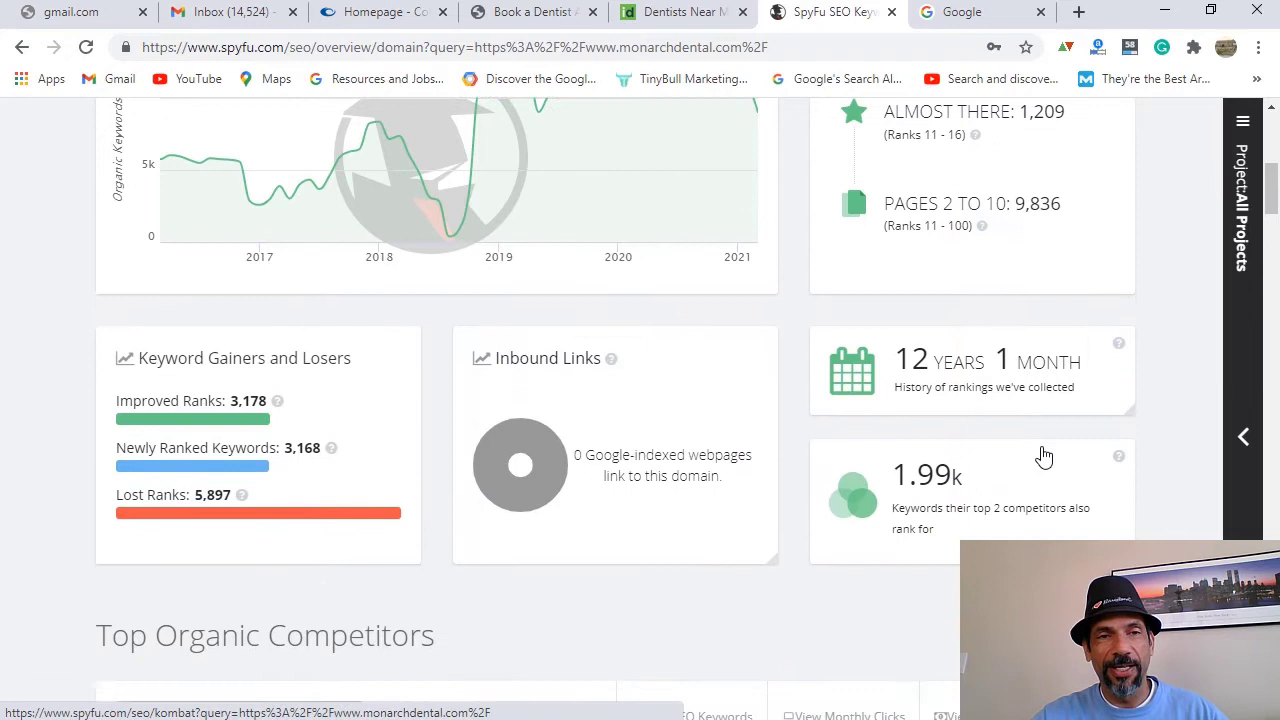
Step: Examine the Top Organic Competitors section for Monarch Dental, highlighting its heading
scroll(1044, 457, down, 2)
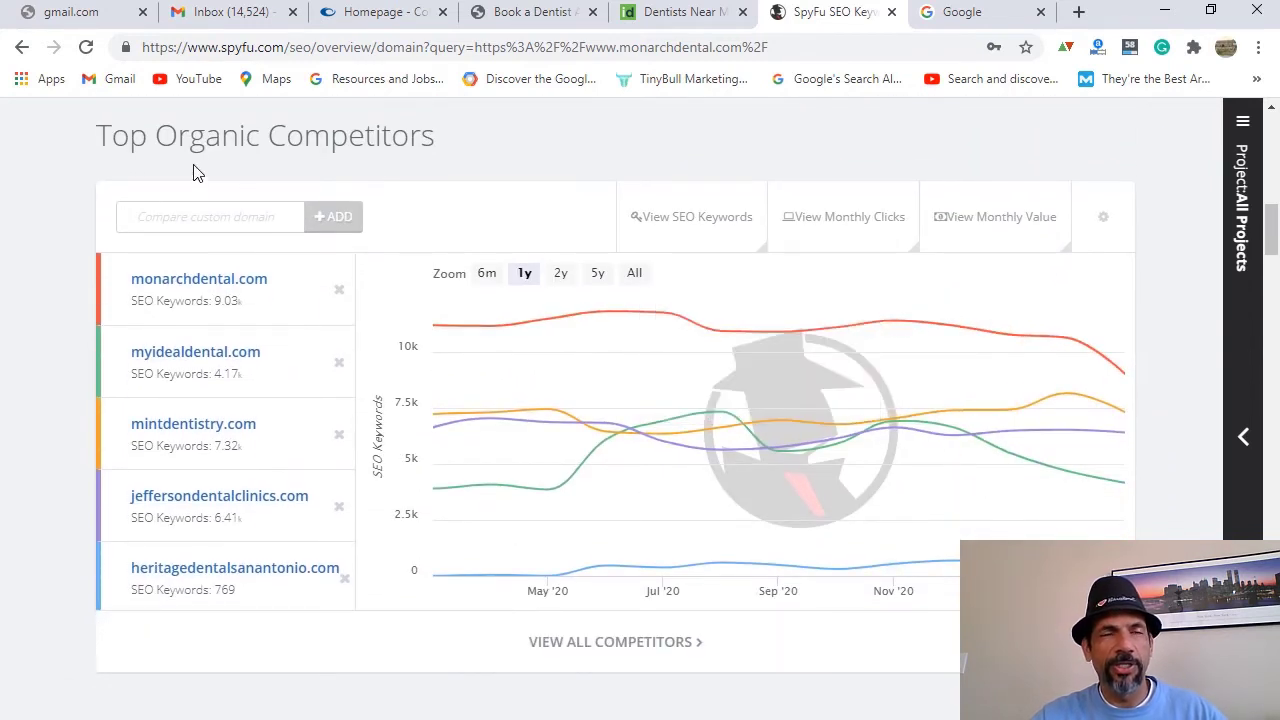
drag(436, 140, 97, 120)
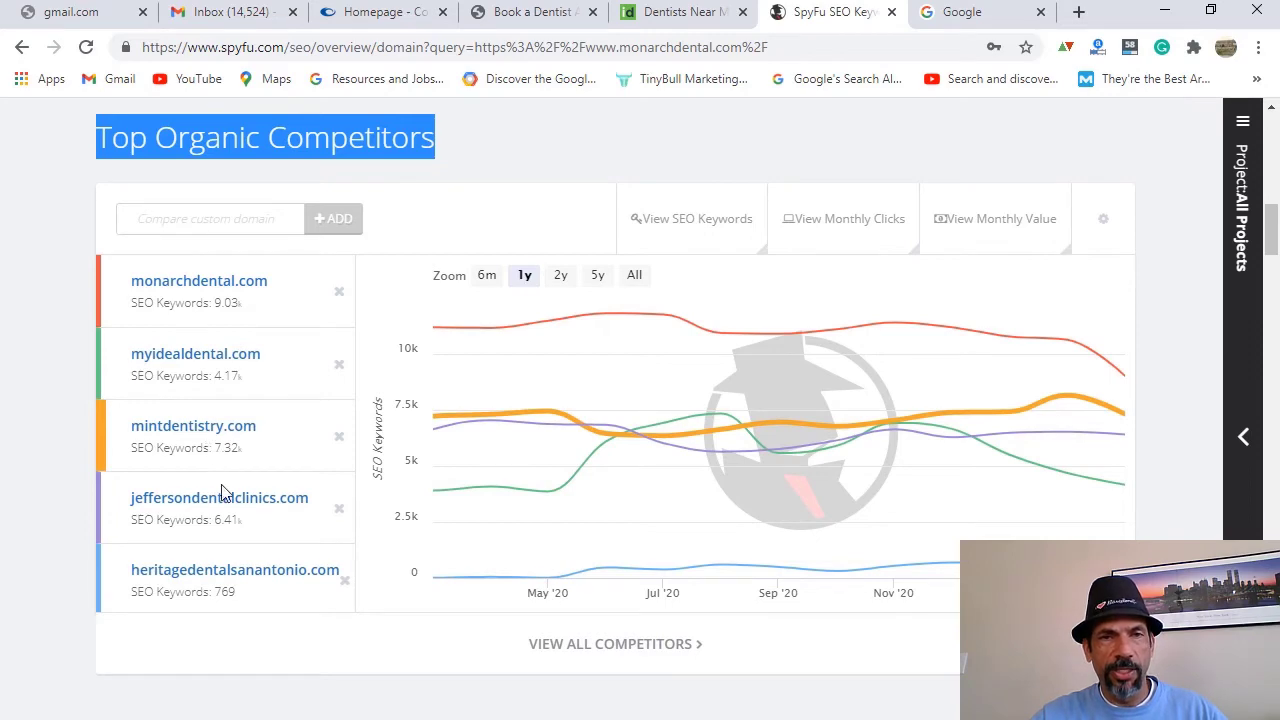
scroll(237, 530, down, 4)
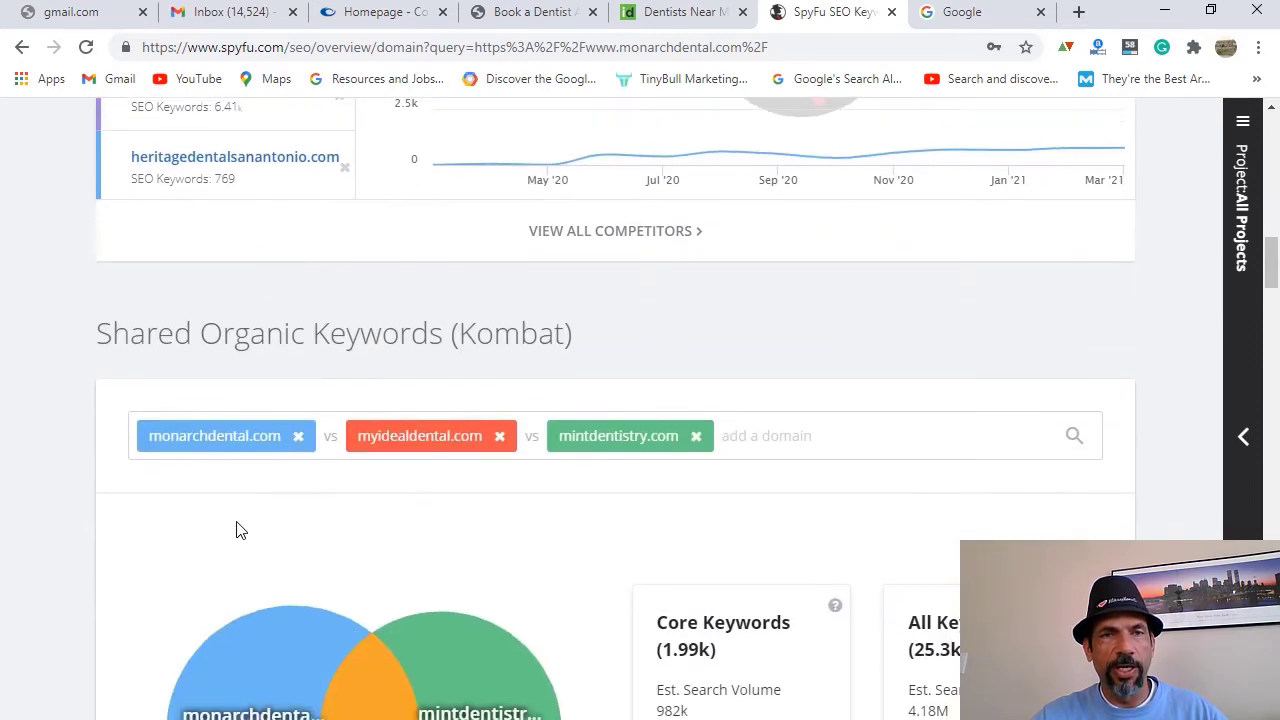
Step: Highlight the Shared Organic Keywords (Kombat) heading and examine the overlap diagram of monarchdental.com, myidealdental.com and mintdentistry.com
scroll(237, 520, down, 3)
scroll(237, 520, up, 2)
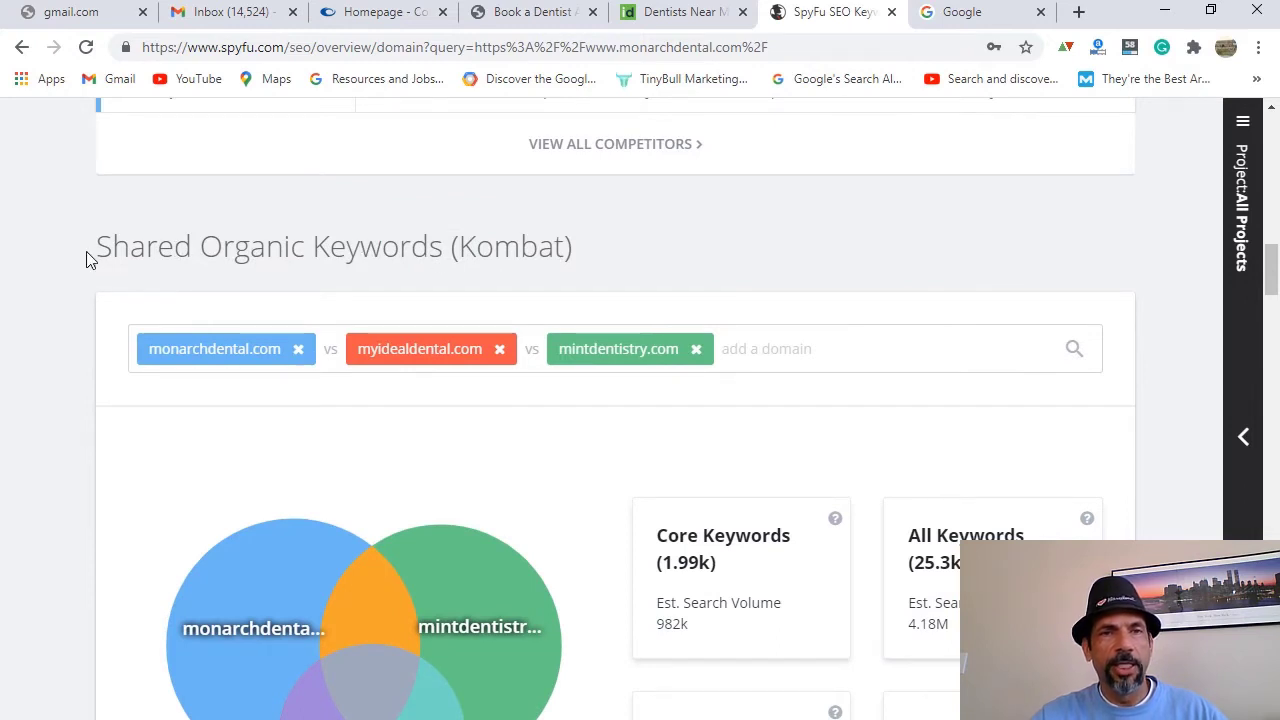
drag(92, 252, 428, 246)
scroll(548, 391, down, 3)
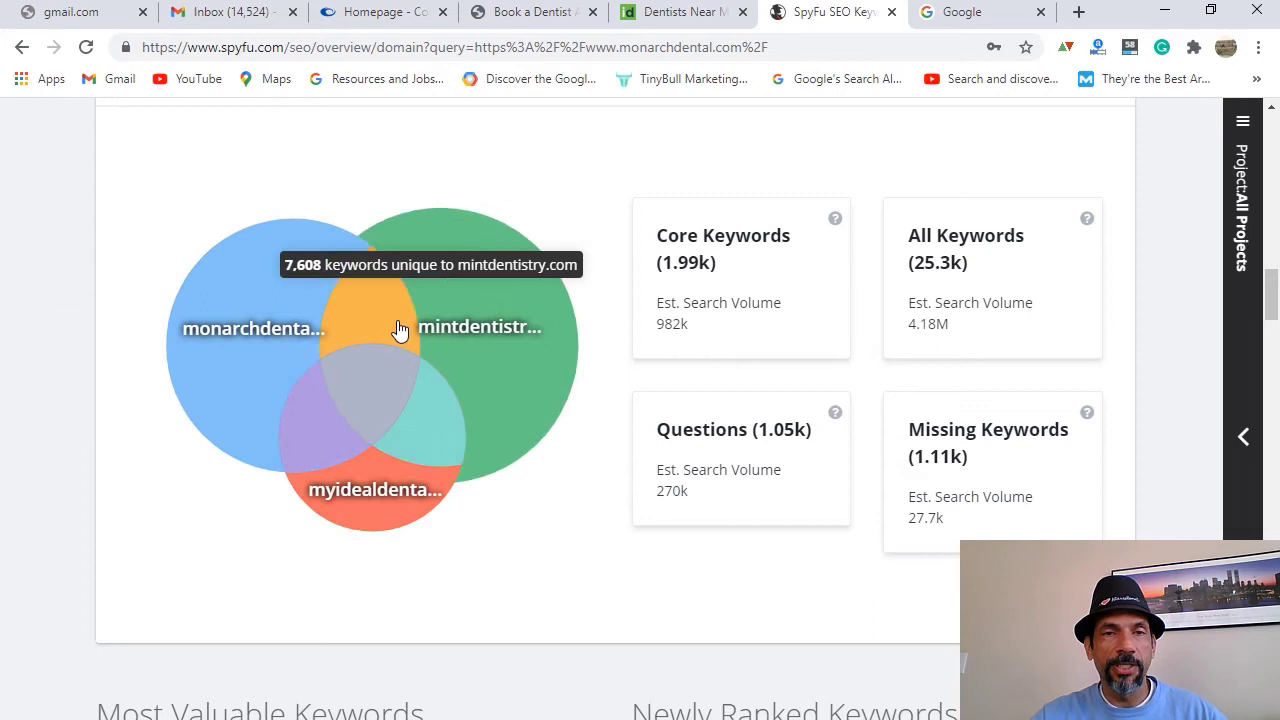
Step: Open the core keywords shared by all three dental domains in Kombat and look through the keyword list
click(375, 403)
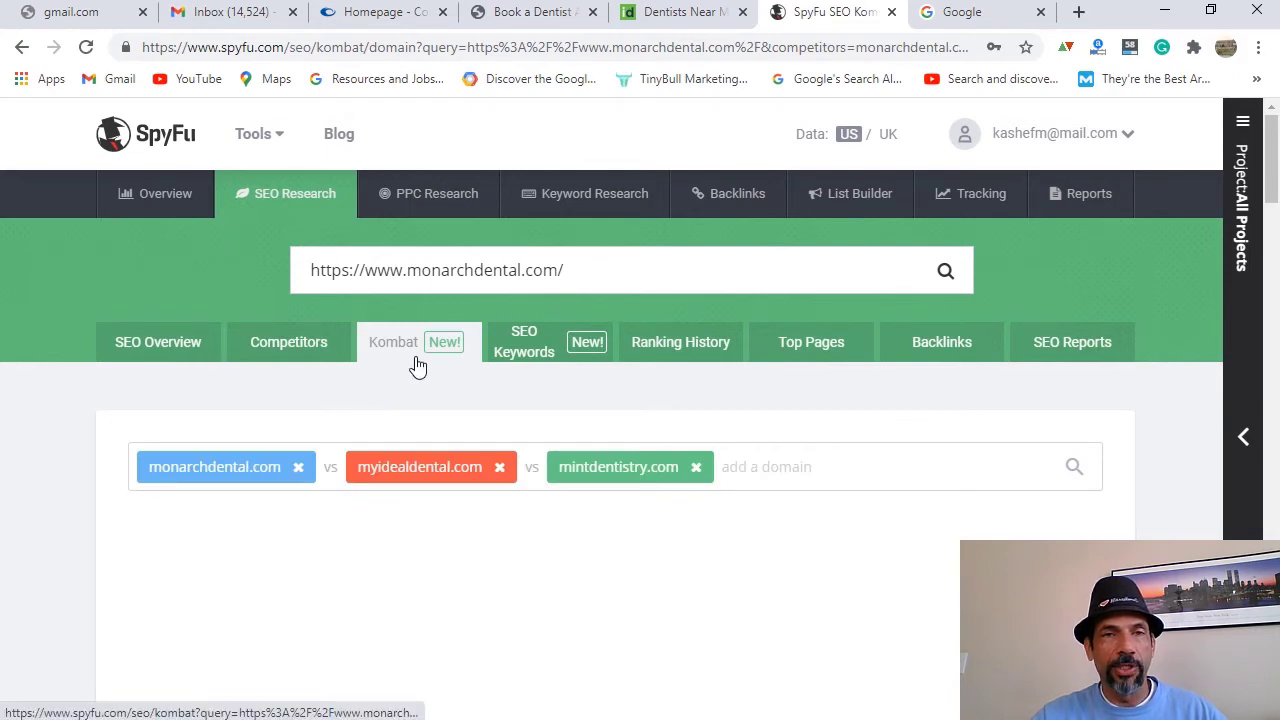
scroll(558, 388, down, 3)
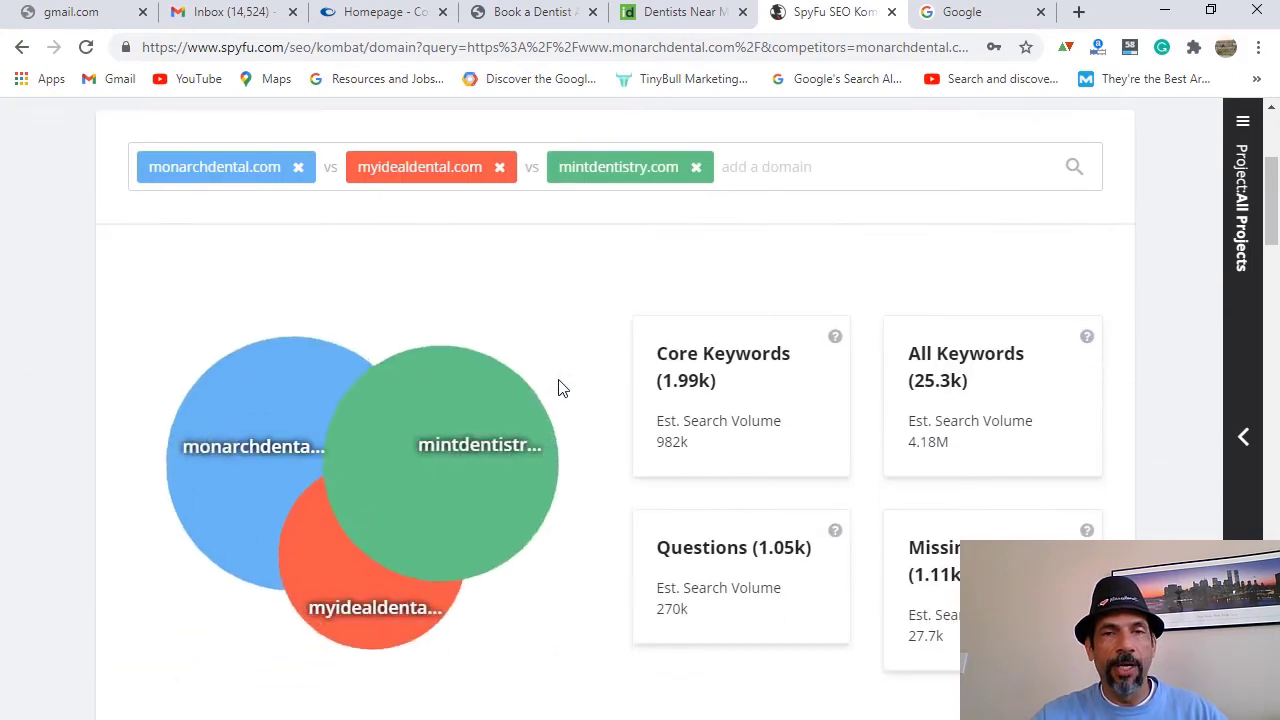
scroll(558, 388, down, 9)
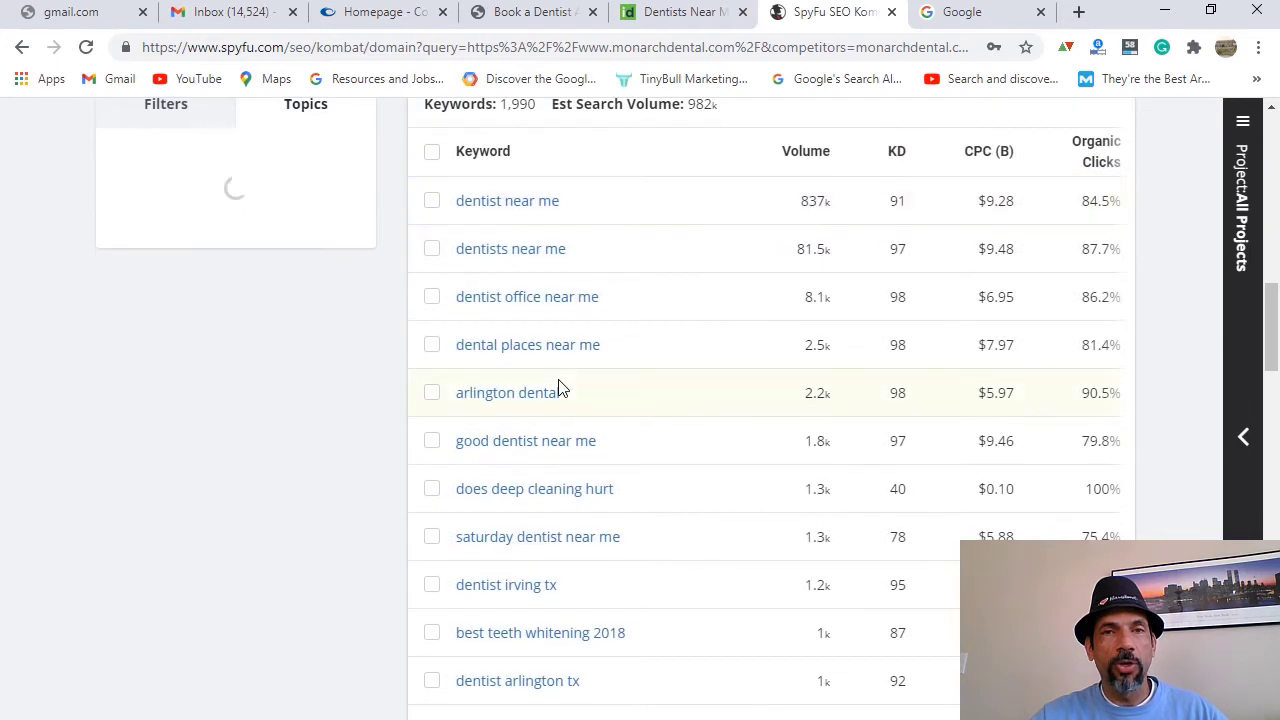
scroll(600, 390, up, 1)
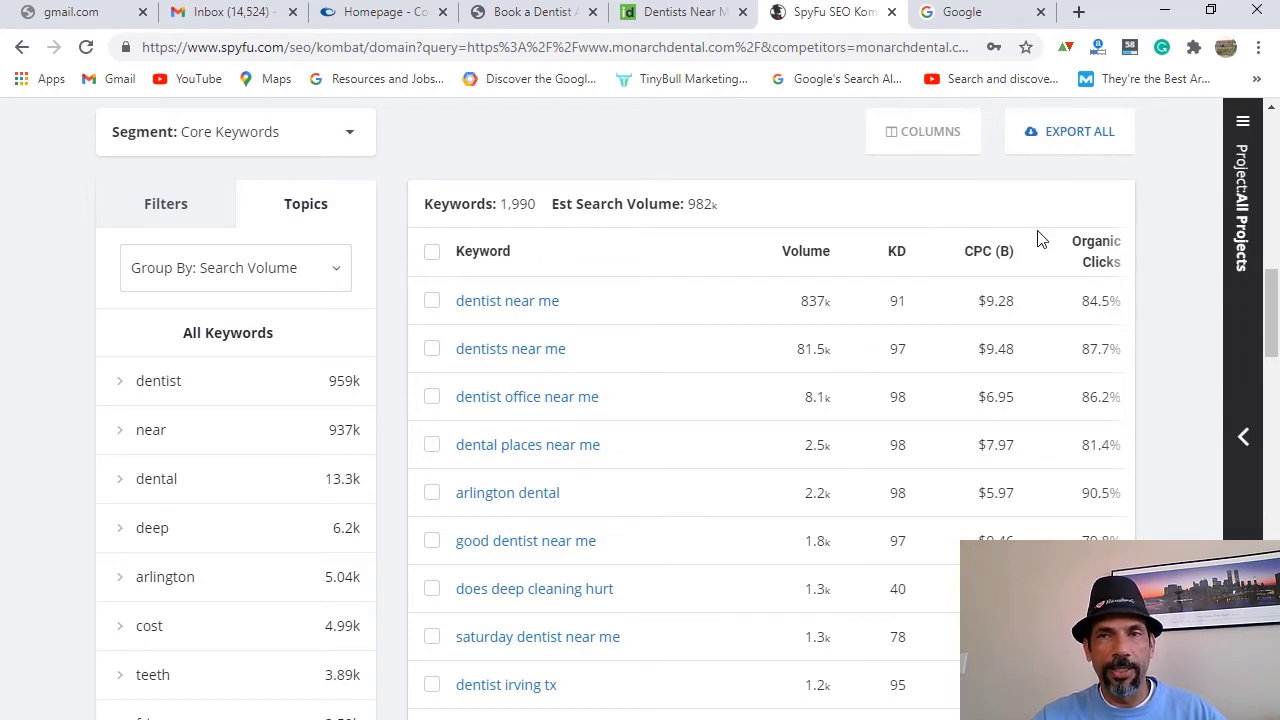
scroll(1025, 336, down, 6)
scroll(1025, 336, down, 10)
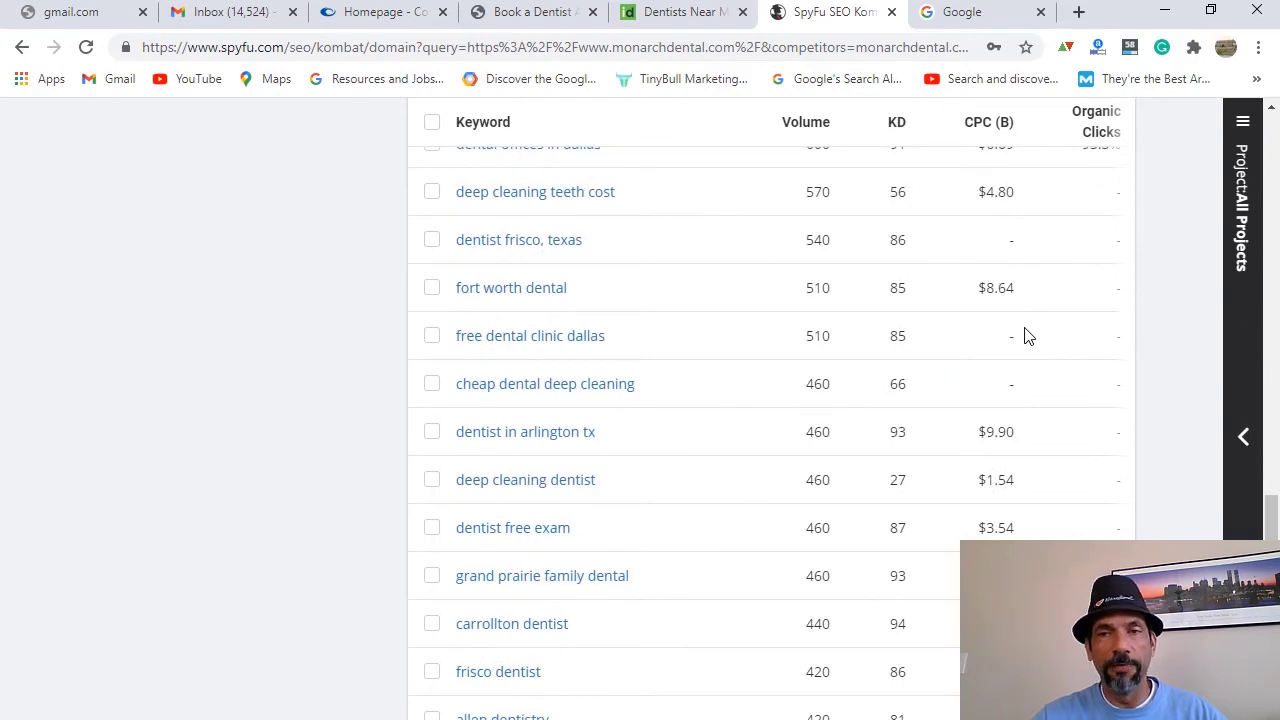
scroll(1025, 336, down, 7)
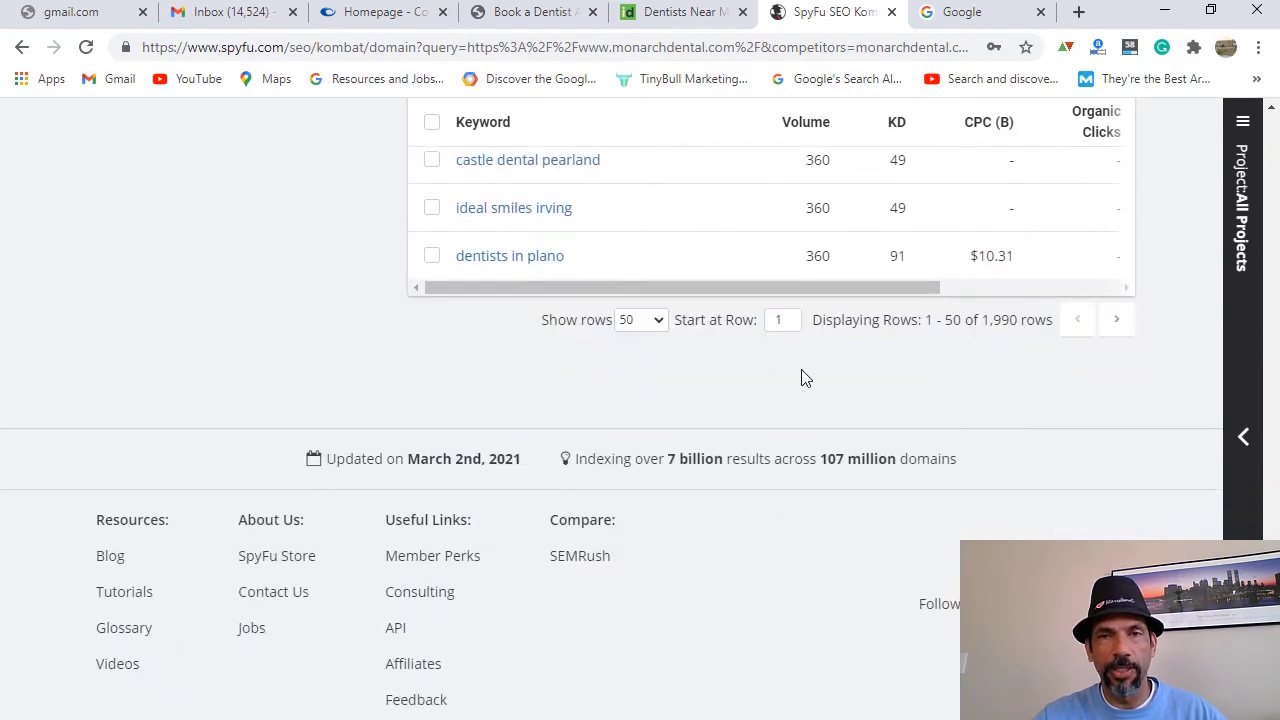
scroll(801, 370, up, 10)
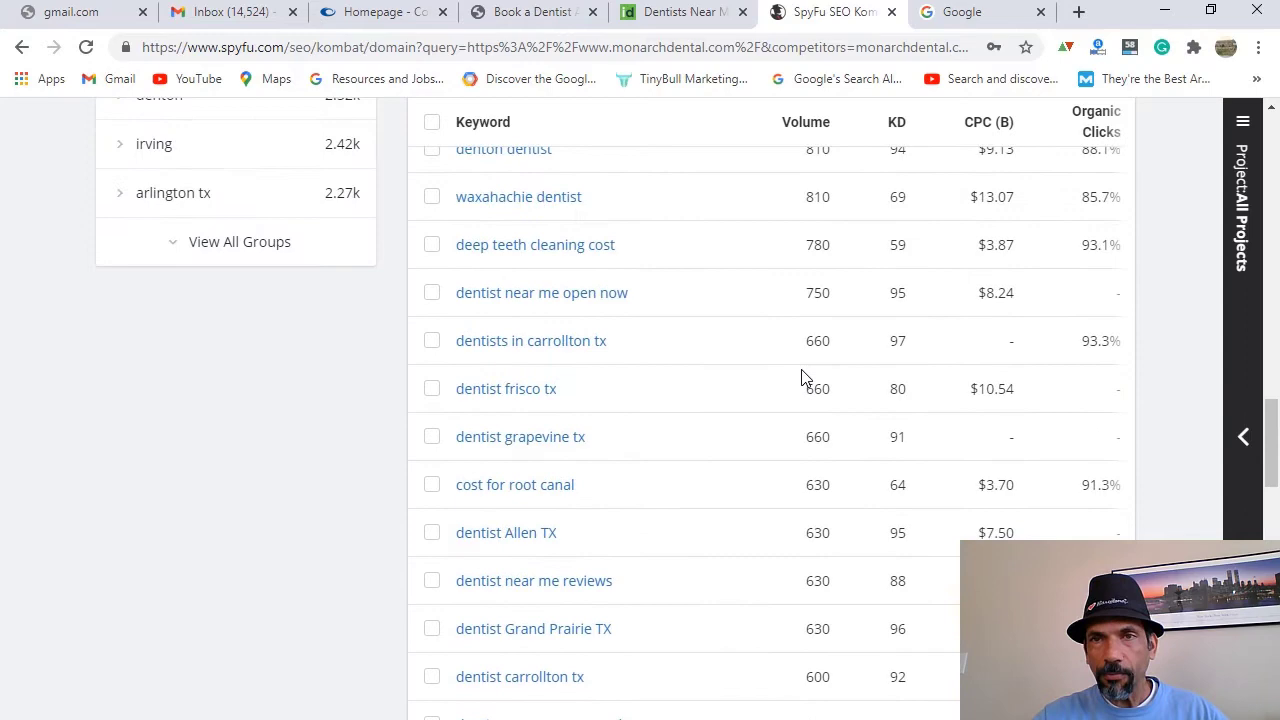
scroll(801, 375, up, 12)
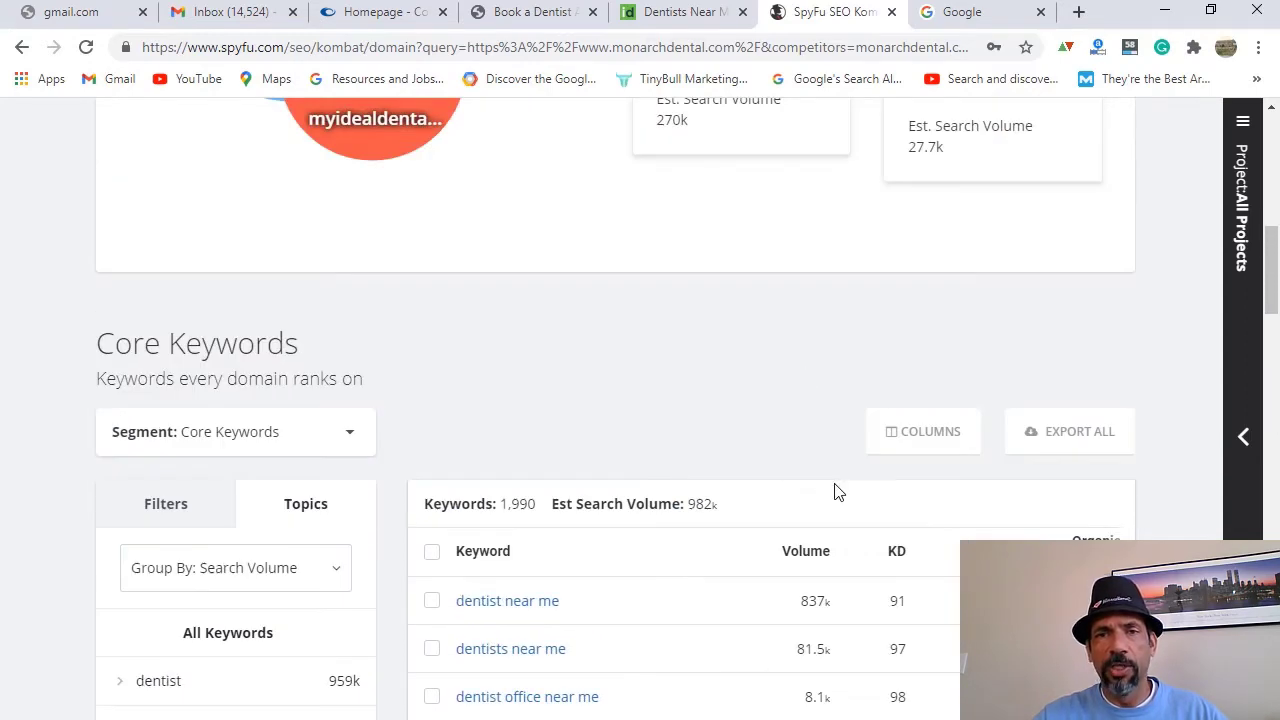
mouse_move(897, 563)
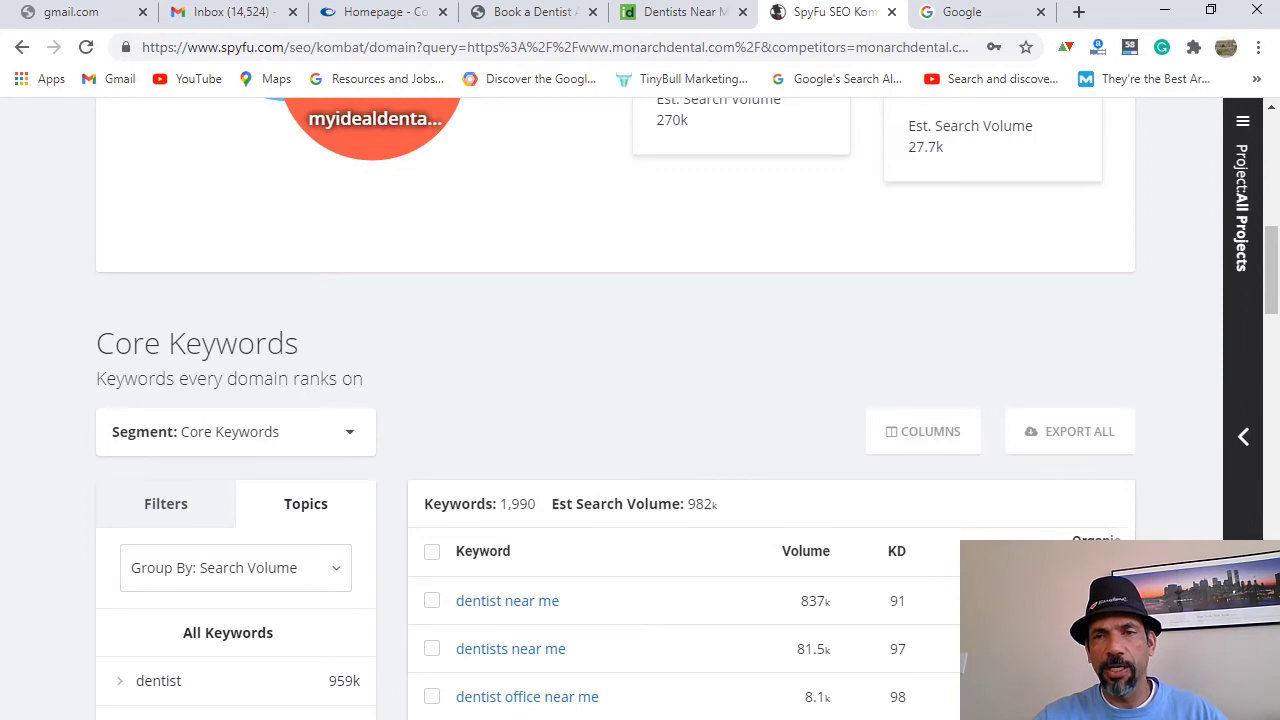
scroll(546, 175, up, 5)
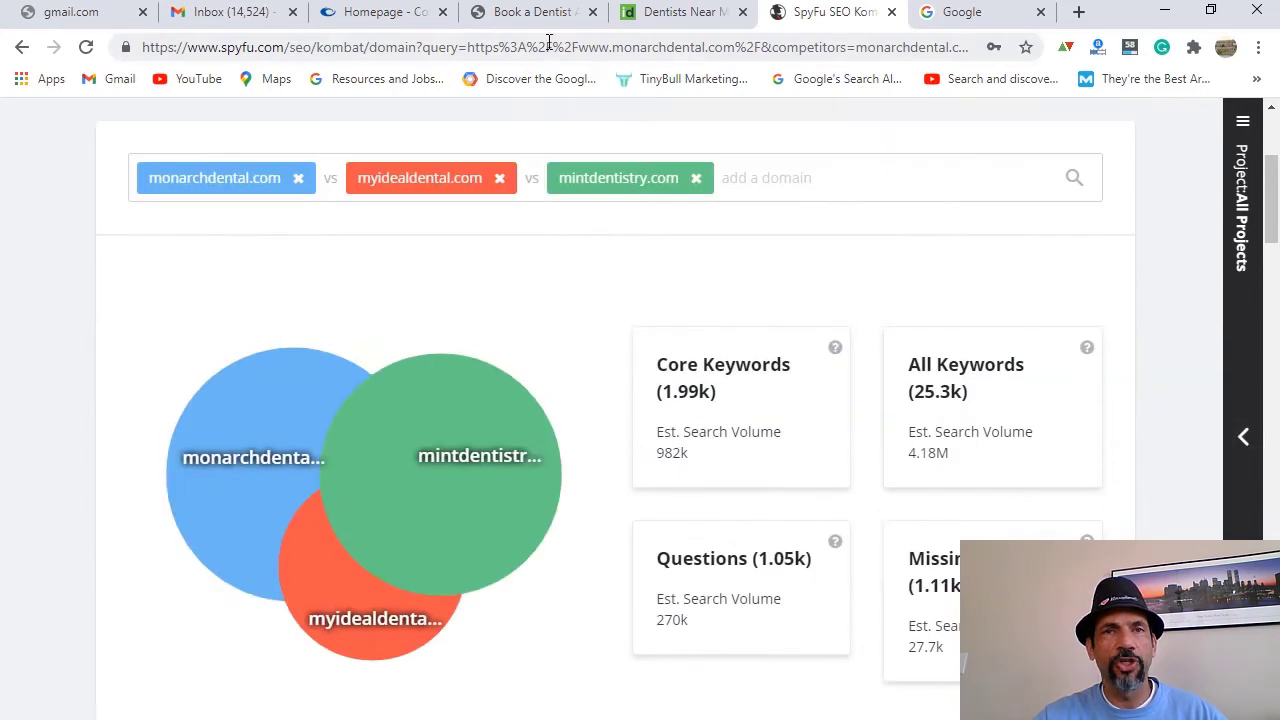
Step: Return from Kombat to the start of Monarch Dental's SEO Overview page
click(20, 47)
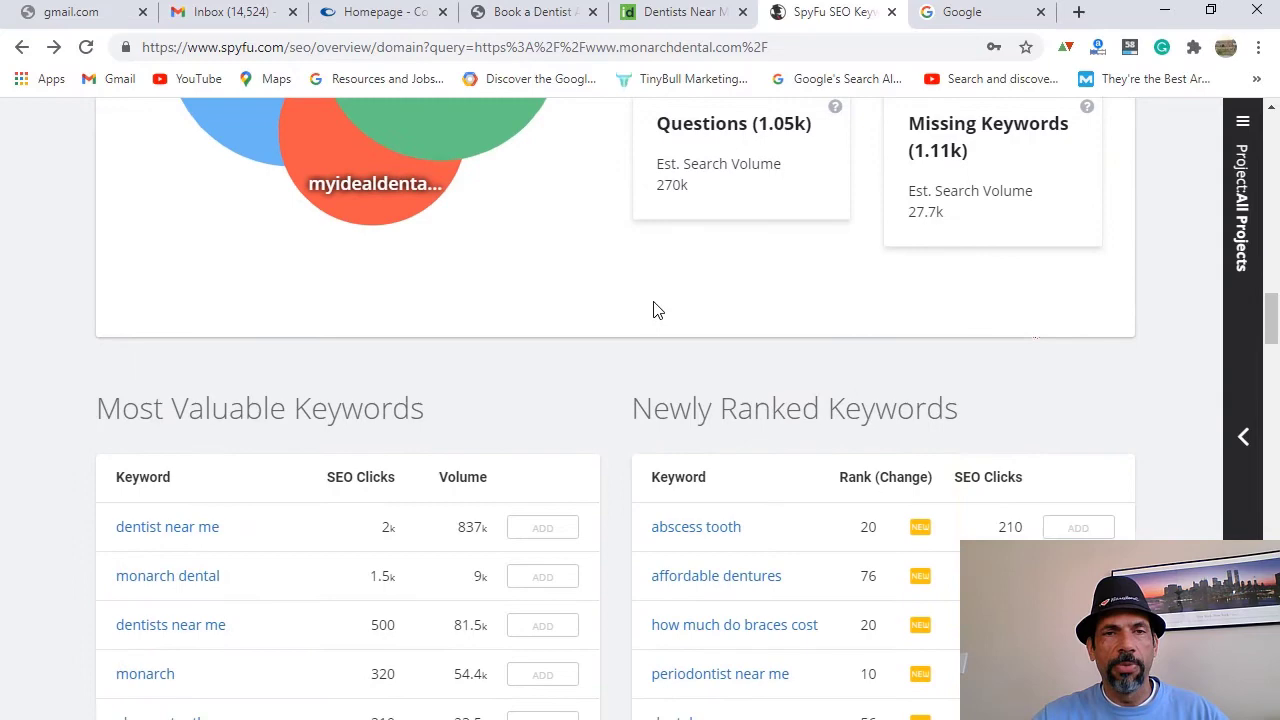
scroll(652, 309, up, 15)
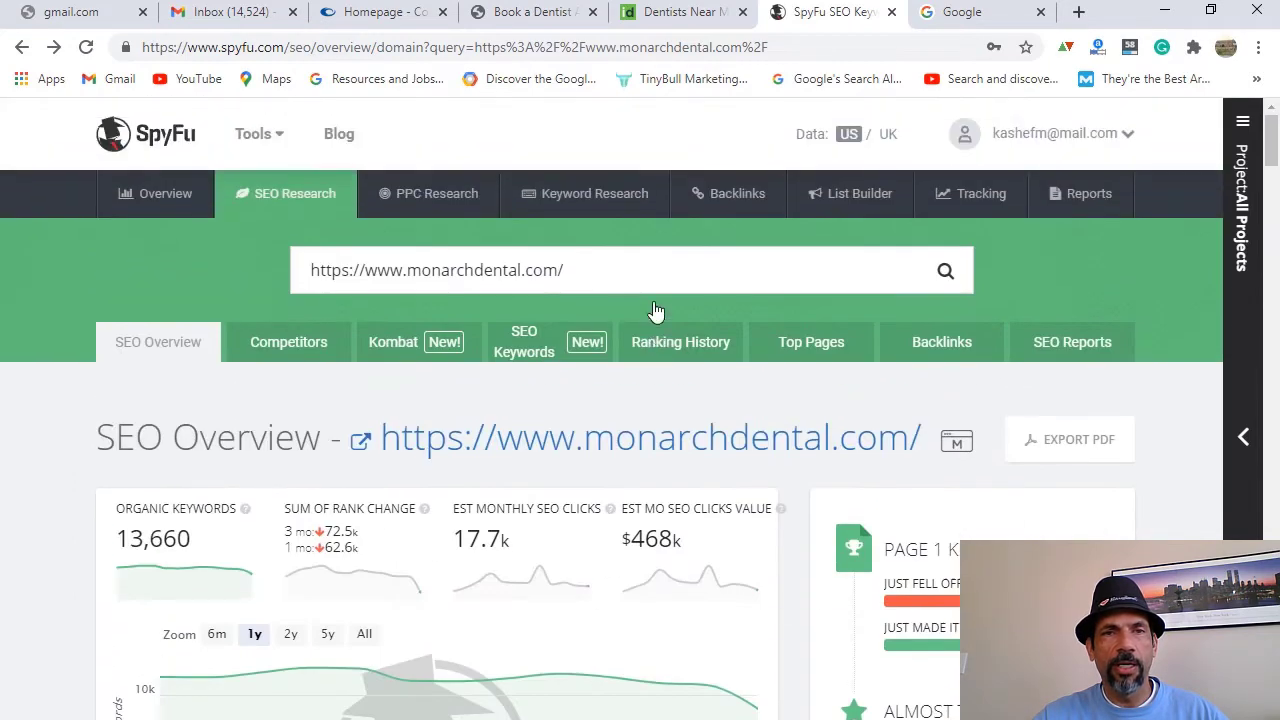
mouse_move(251, 208)
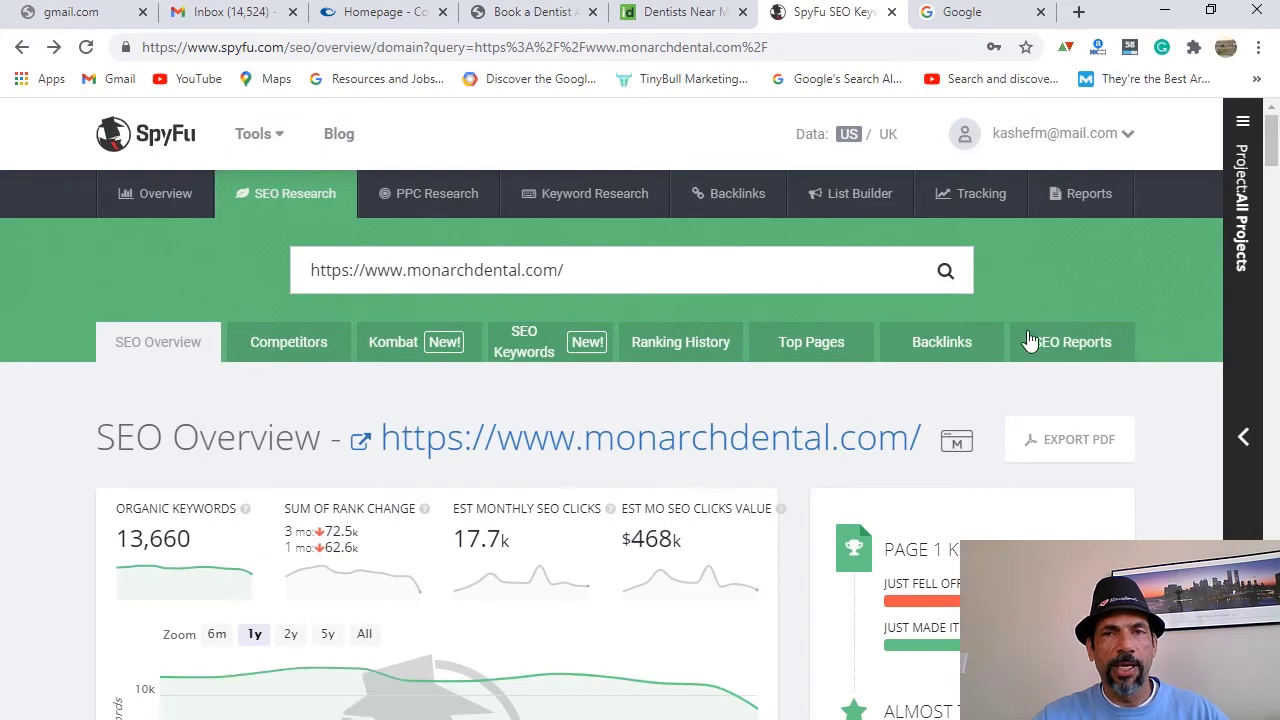
Step: Review Monarch Dental's most valuable and newly ranked keywords along with its keyword click gains and losses
scroll(631, 455, down, 8)
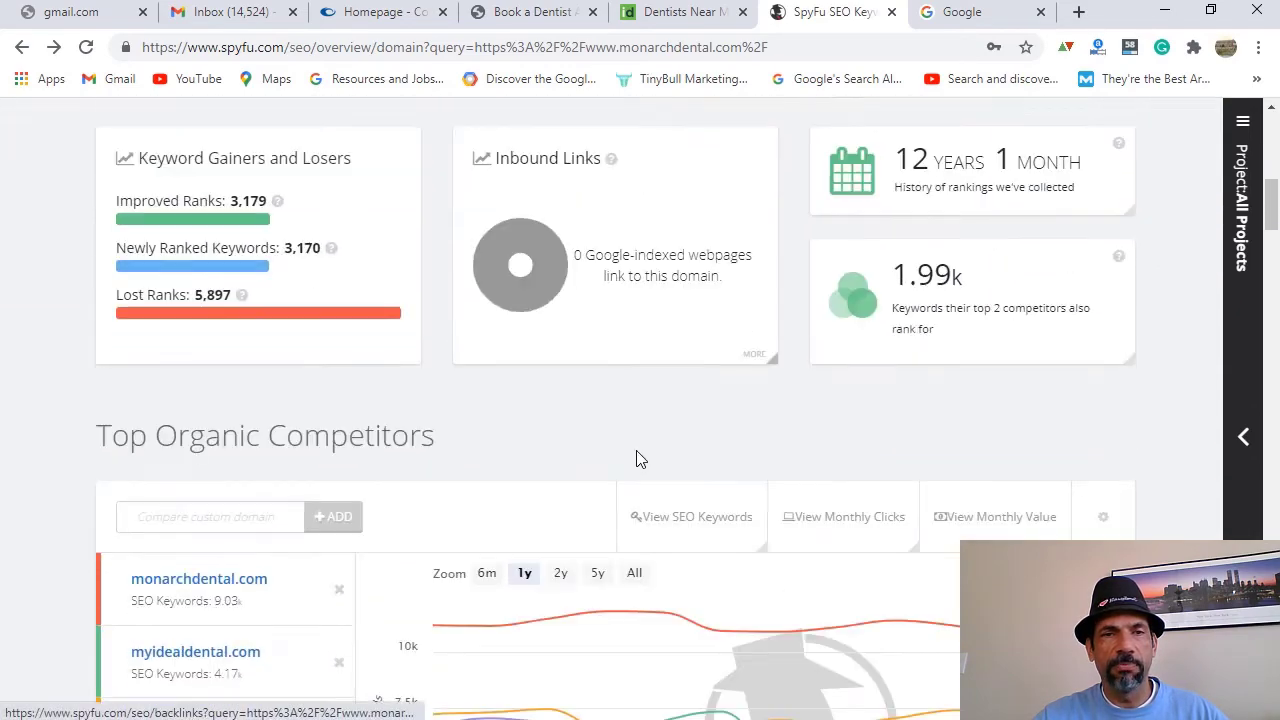
scroll(640, 458, down, 8)
scroll(643, 452, down, 8)
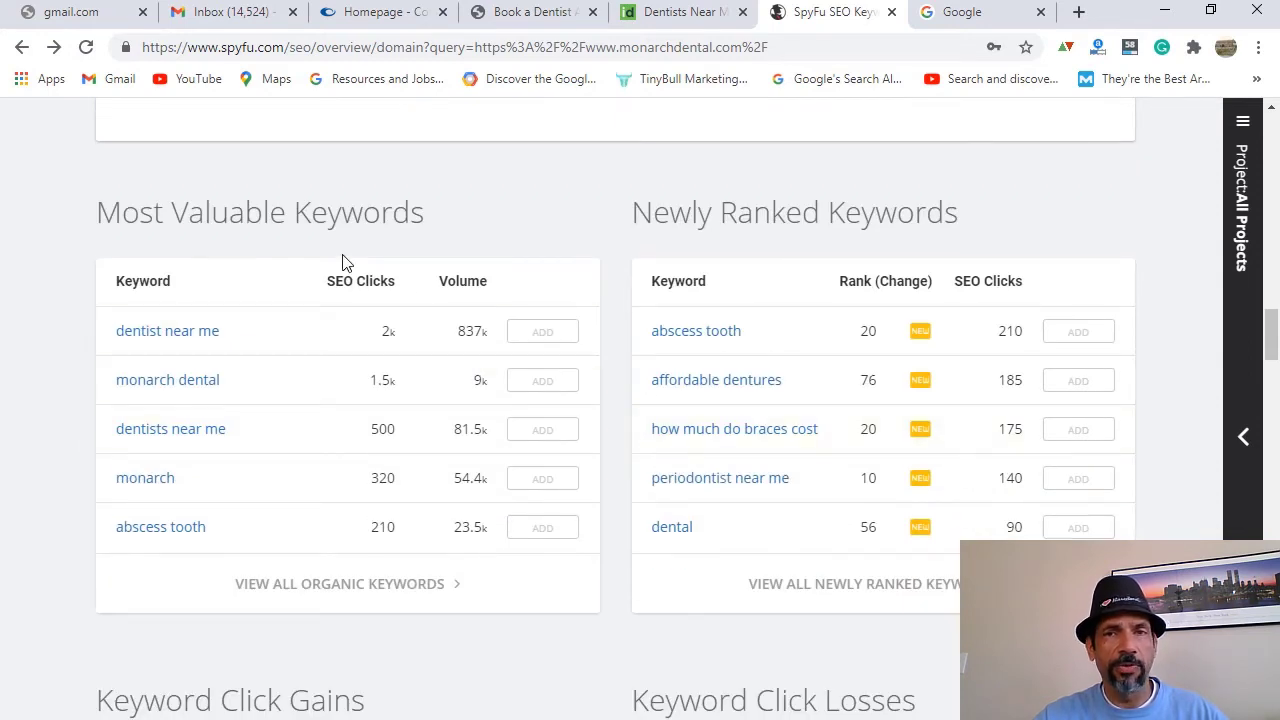
scroll(426, 286, down, 1)
scroll(680, 490, down, 2)
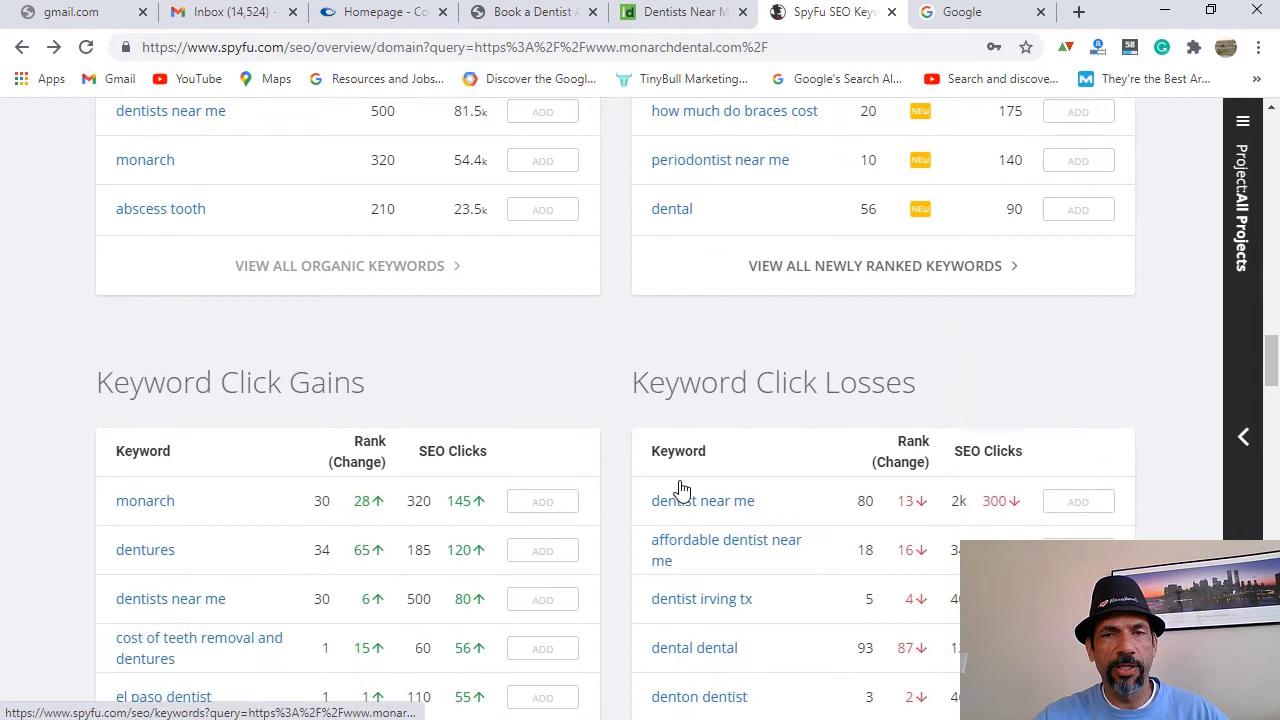
scroll(680, 490, down, 2)
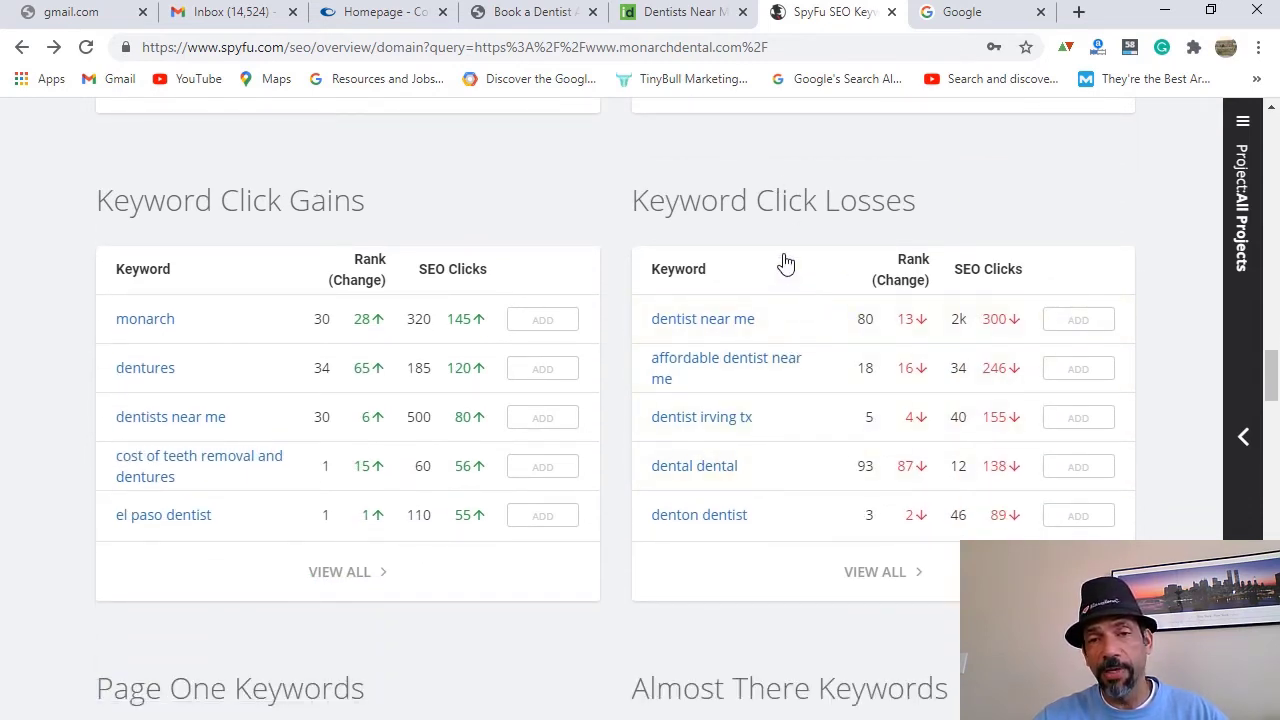
Step: Look through Monarch Dental's page one keywords, almost there keywords and the backlink and top pages sections that follow
scroll(785, 262, down, 4)
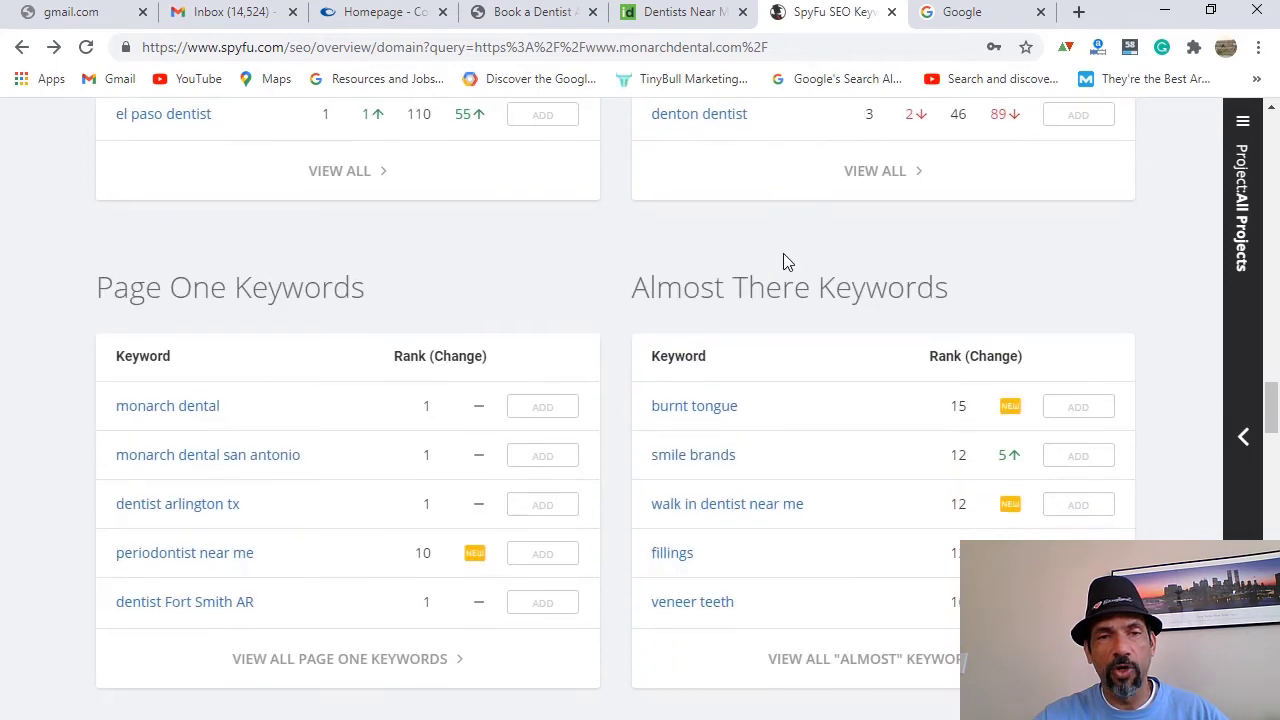
scroll(785, 262, down, 3)
scroll(785, 262, down, 10)
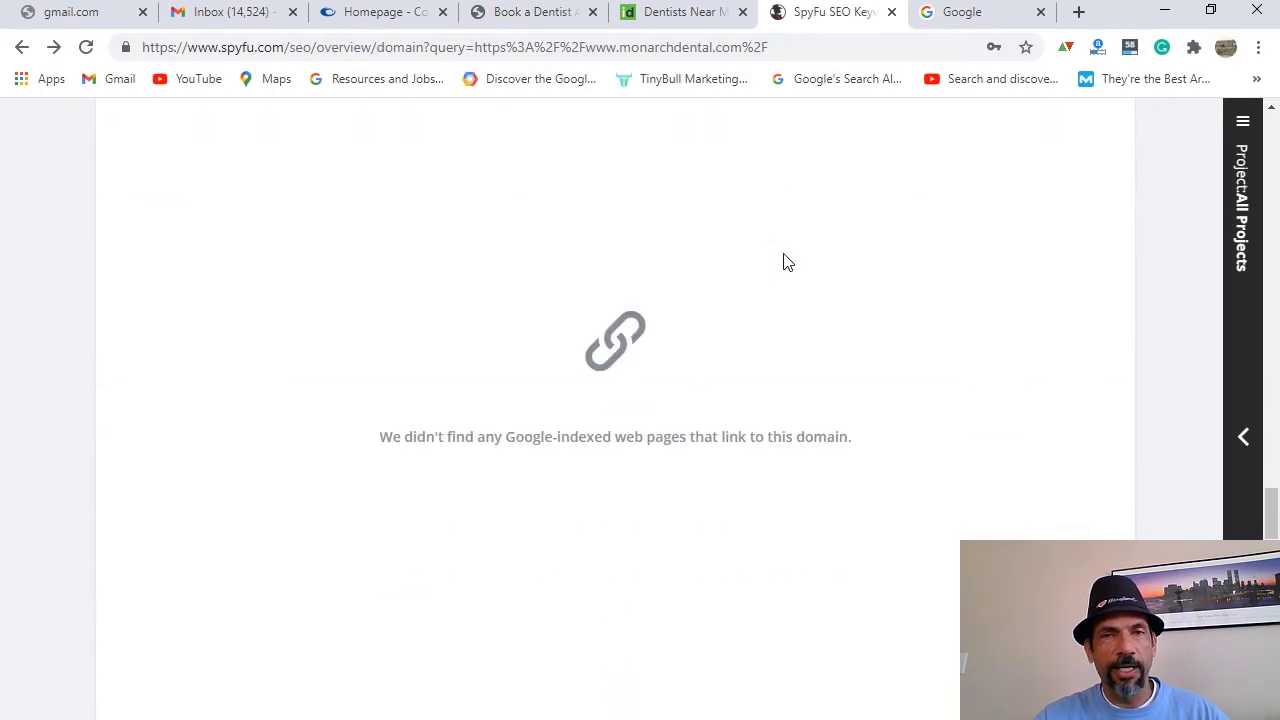
scroll(785, 262, down, 5)
scroll(785, 262, down, 6)
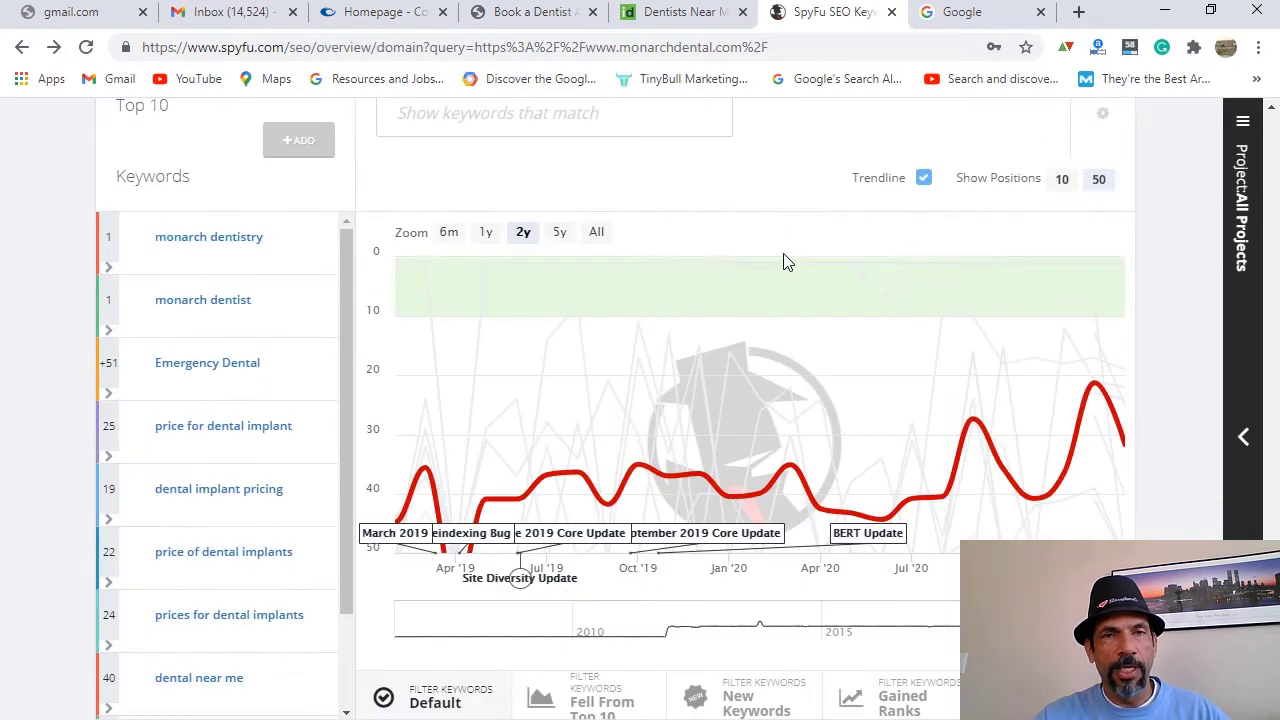
Step: Expand the dental implant pricing keyword in Organic Ranking History and examine its rank details, the trend chart and the rest of the page
scroll(785, 262, up, 2)
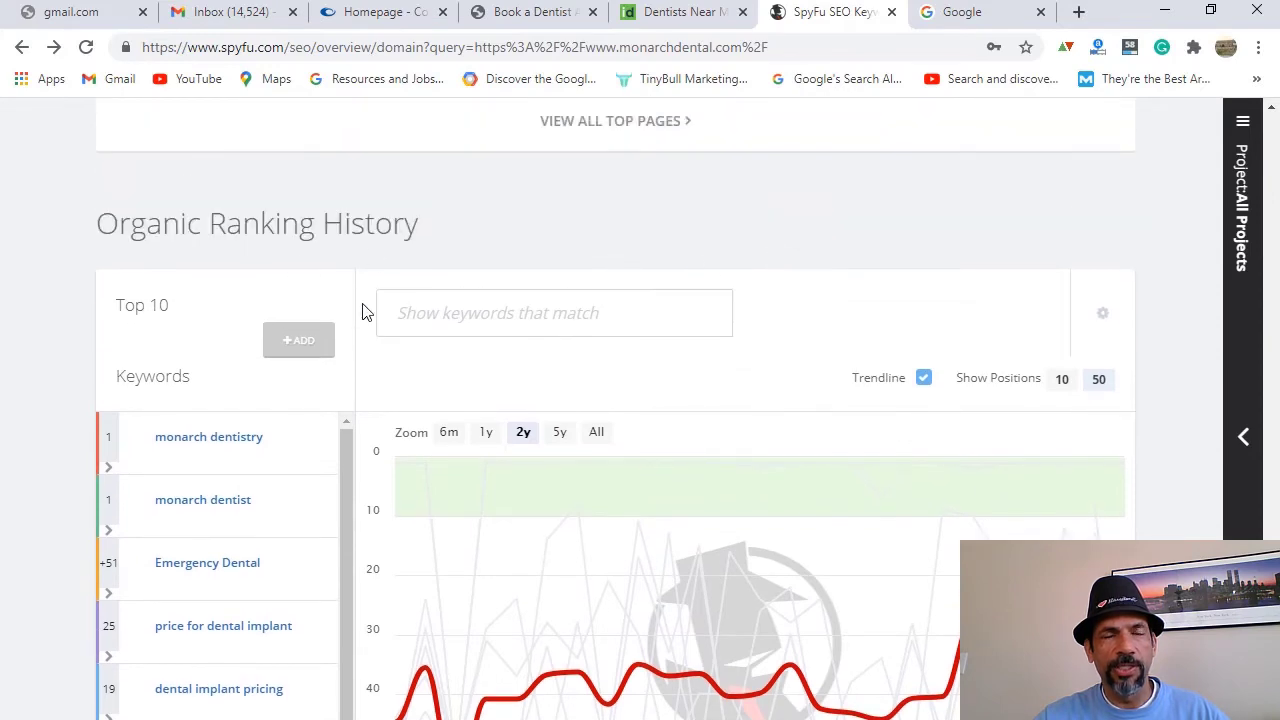
scroll(365, 308, down, 3)
scroll(214, 423, up, 2)
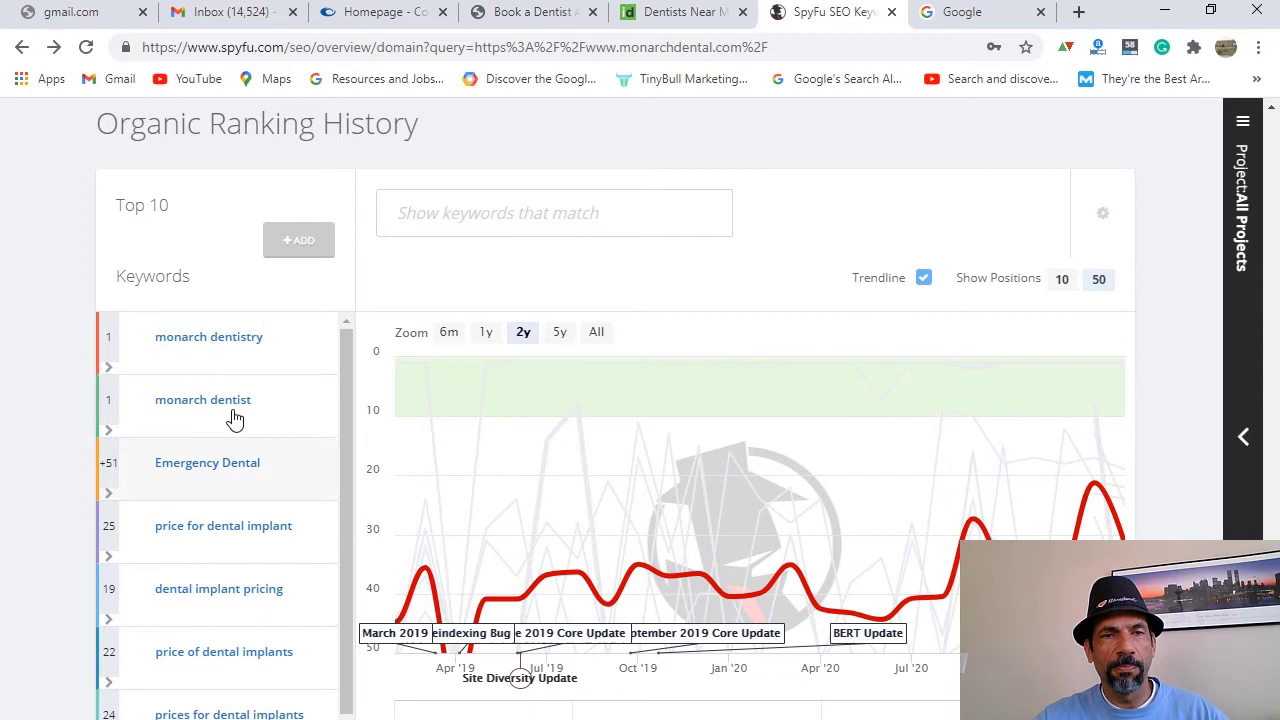
click(203, 592)
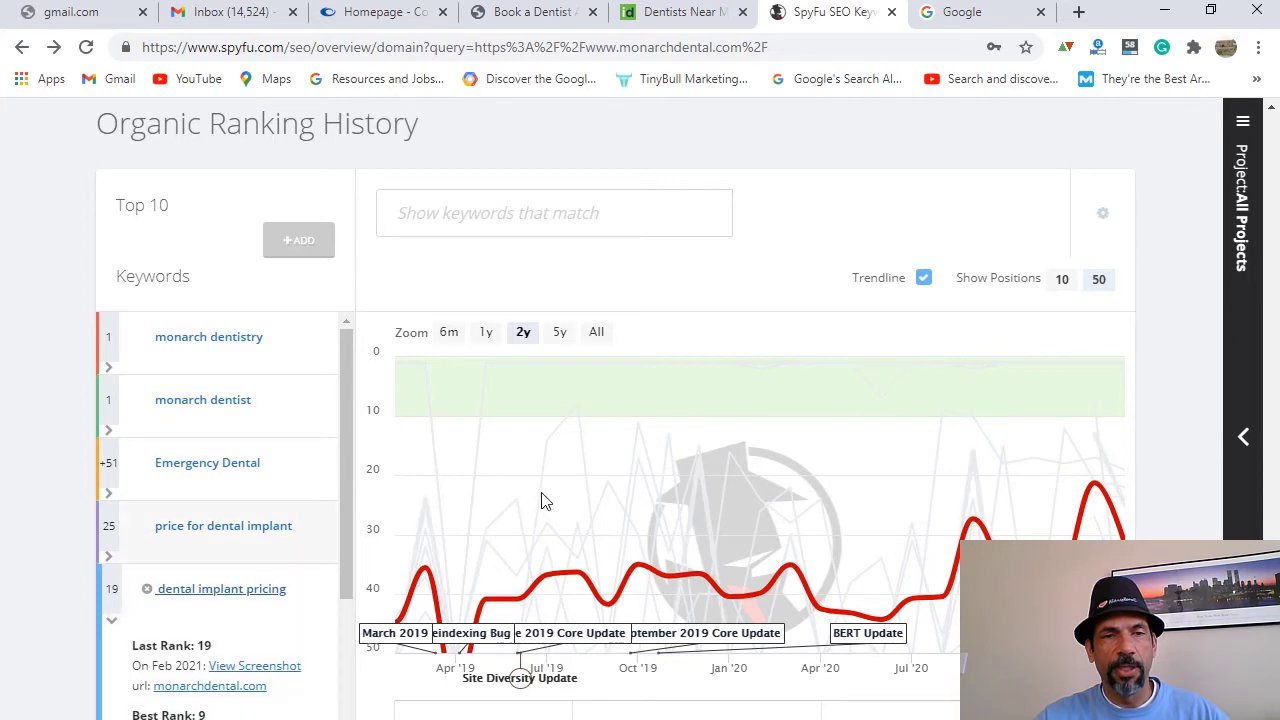
scroll(671, 448, down, 4)
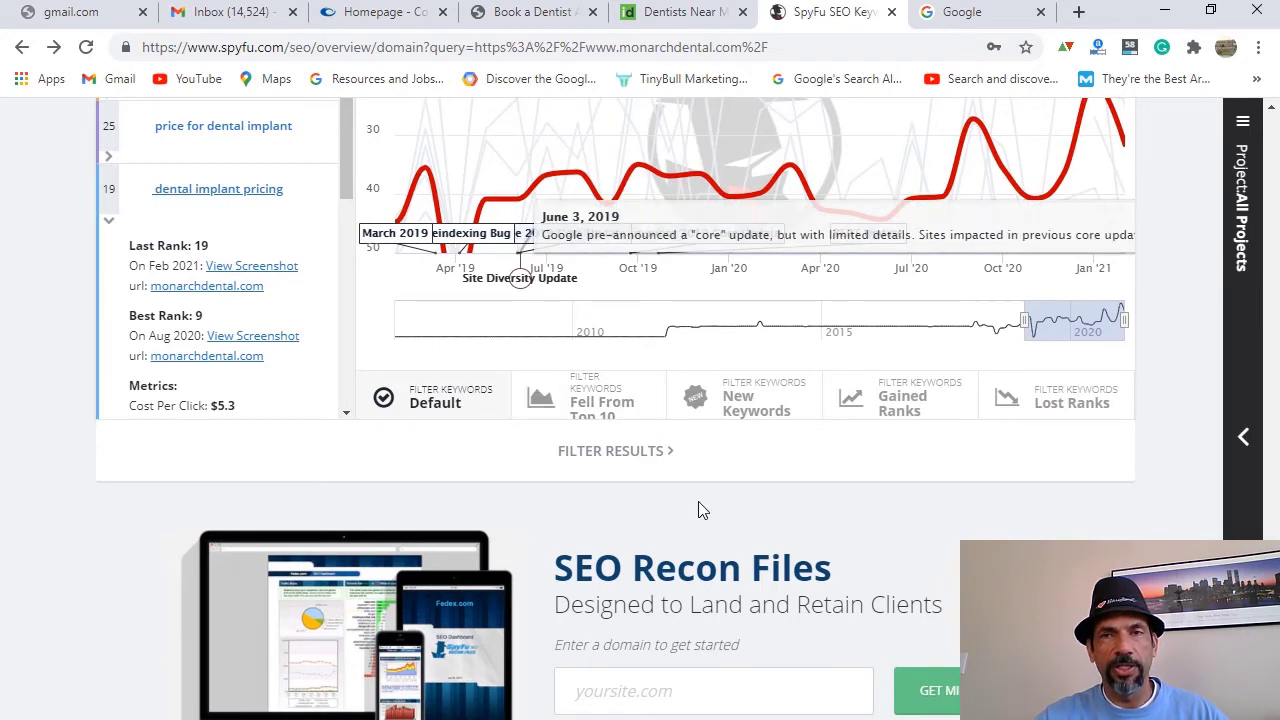
scroll(870, 507, down, 3)
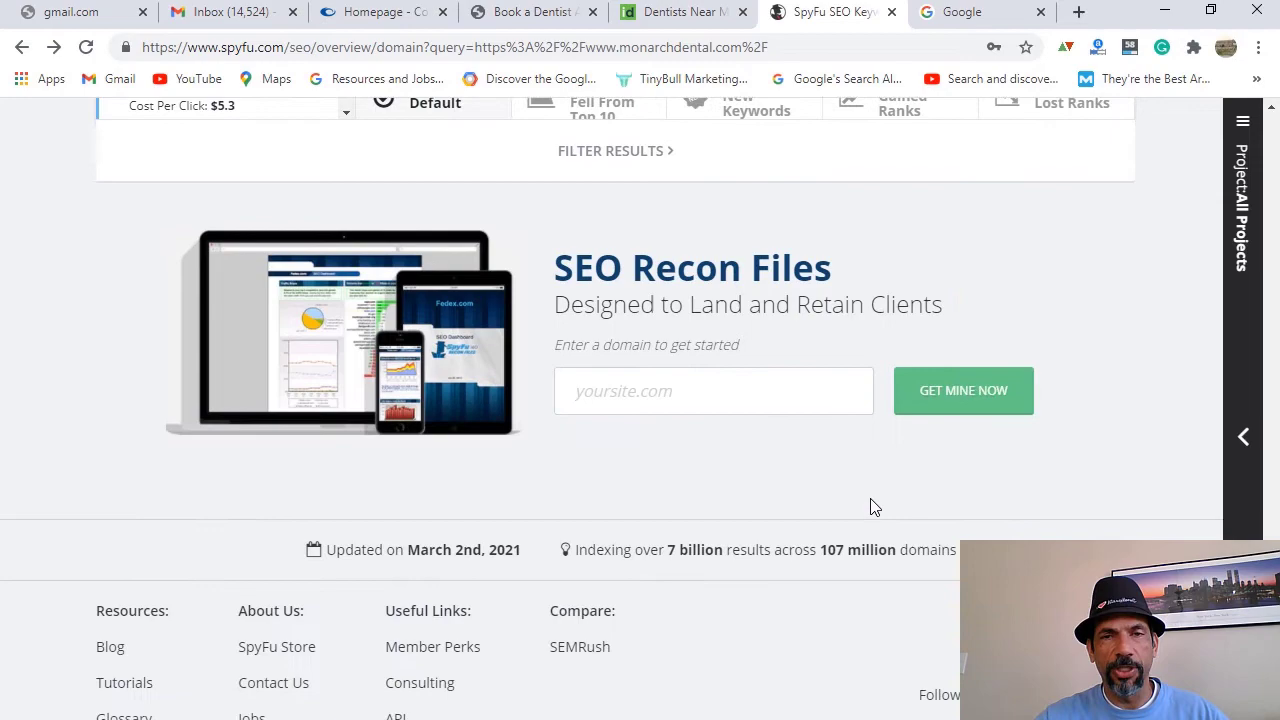
scroll(870, 507, up, 20)
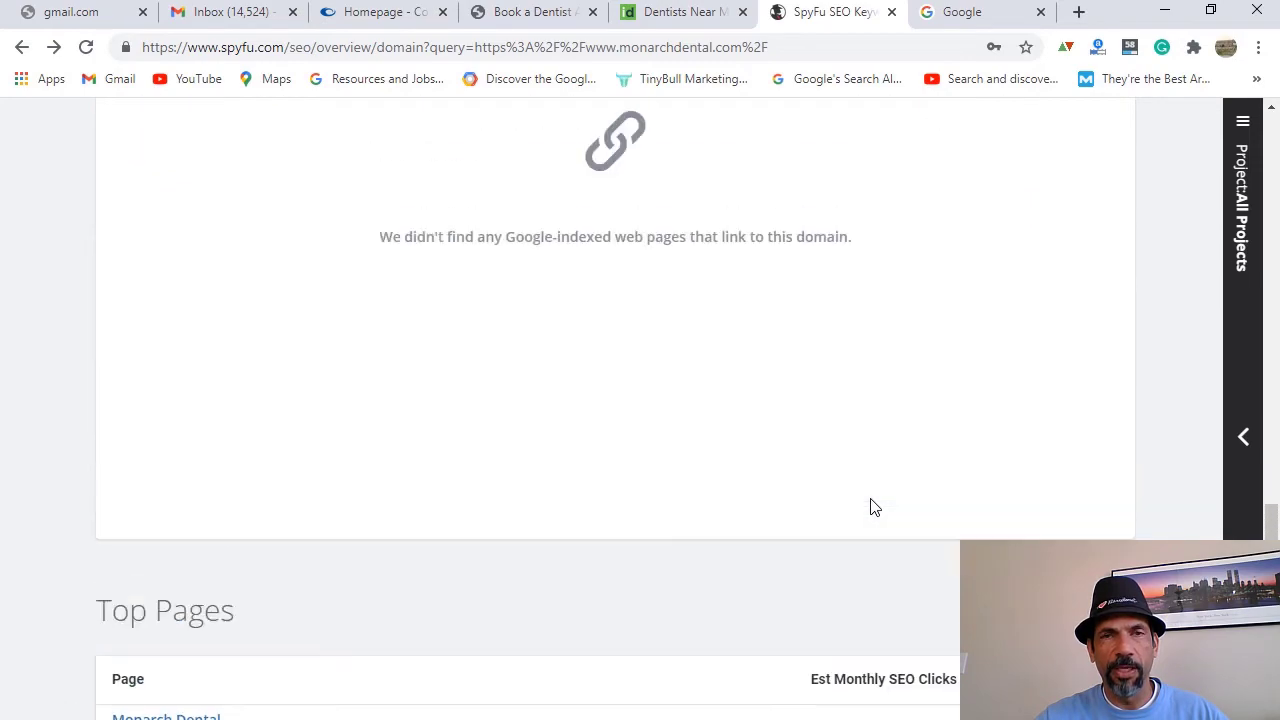
scroll(870, 507, up, 5)
Step: Switch to the PowerPoint presentation, show slide 5 and highlight its title, followed by the words "Pay Per Click"
key(alt+Tab)
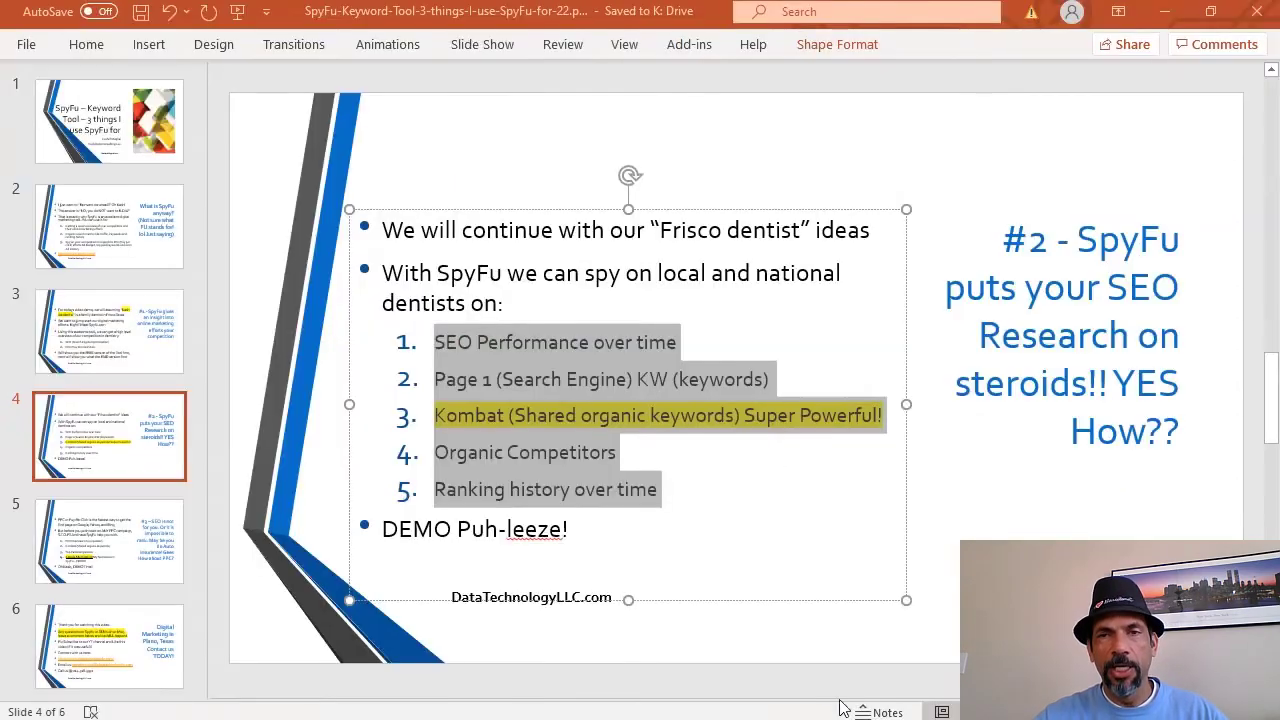
click(112, 532)
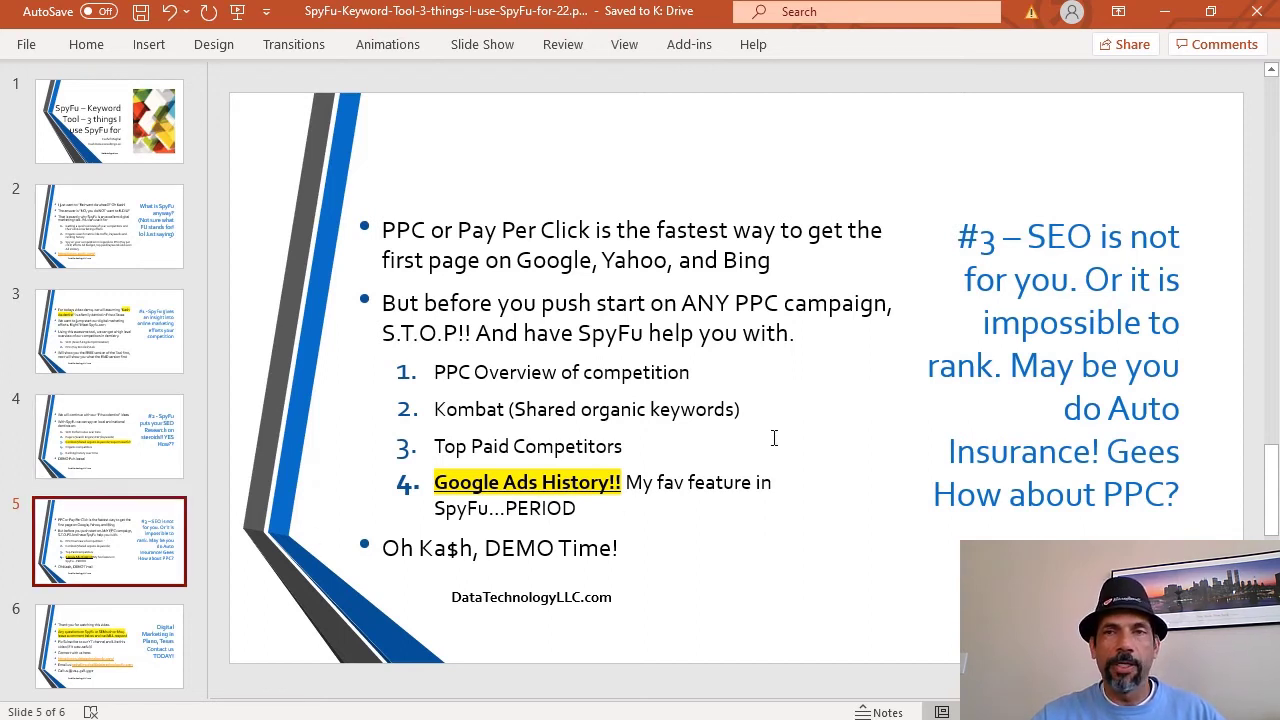
drag(952, 240, 1188, 492)
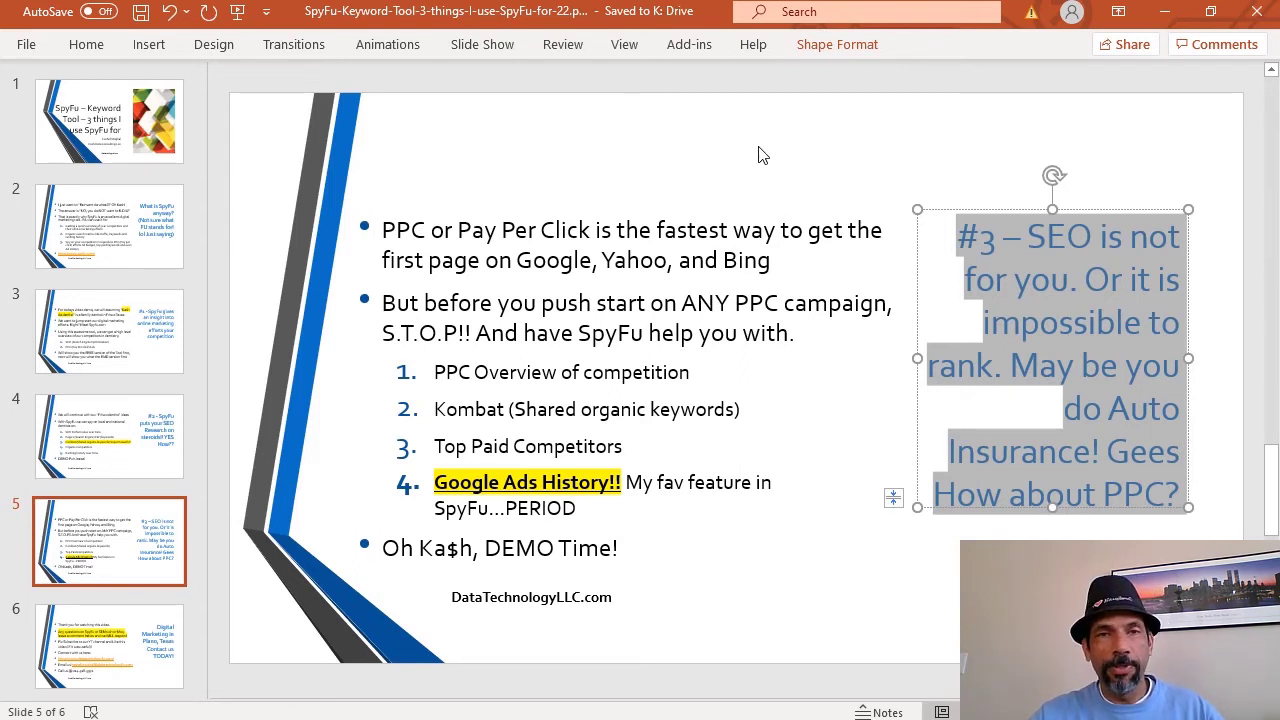
drag(458, 230, 558, 232)
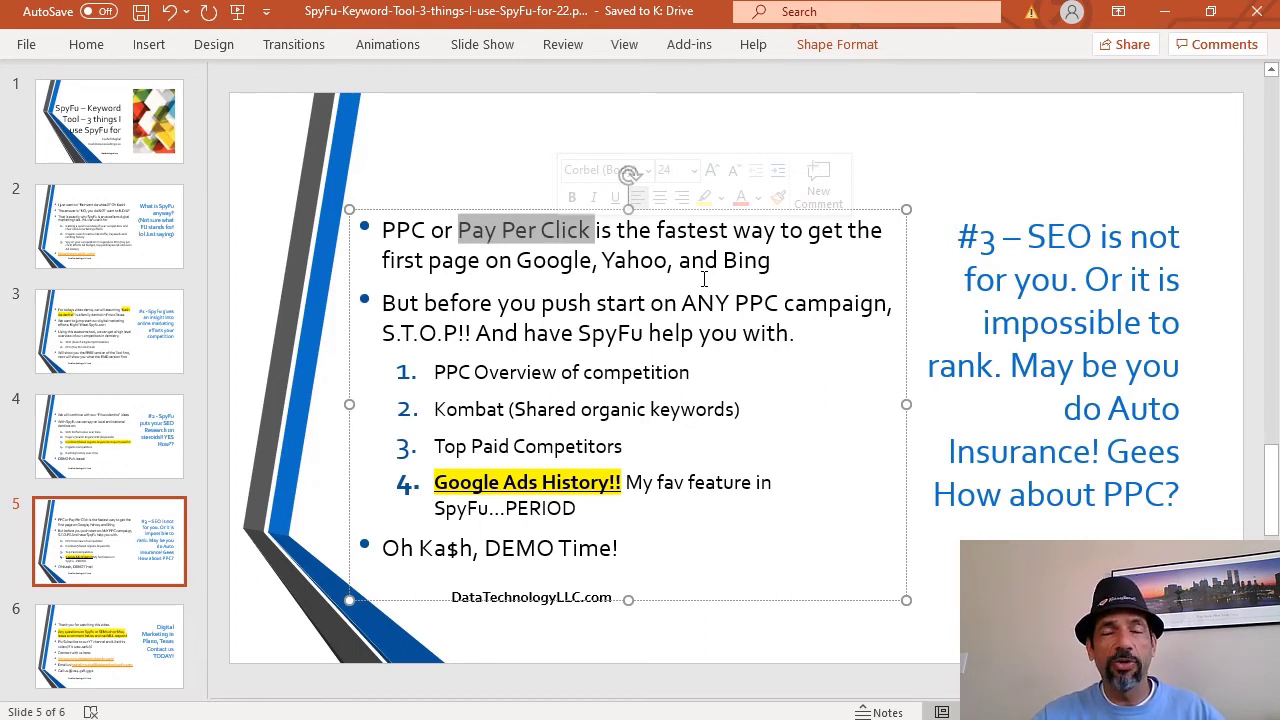
Step: Highlight the numbered list of SpyFu PPC features on the slide, followed by the Google Ads History item
click(434, 372)
drag(434, 372, 800, 498)
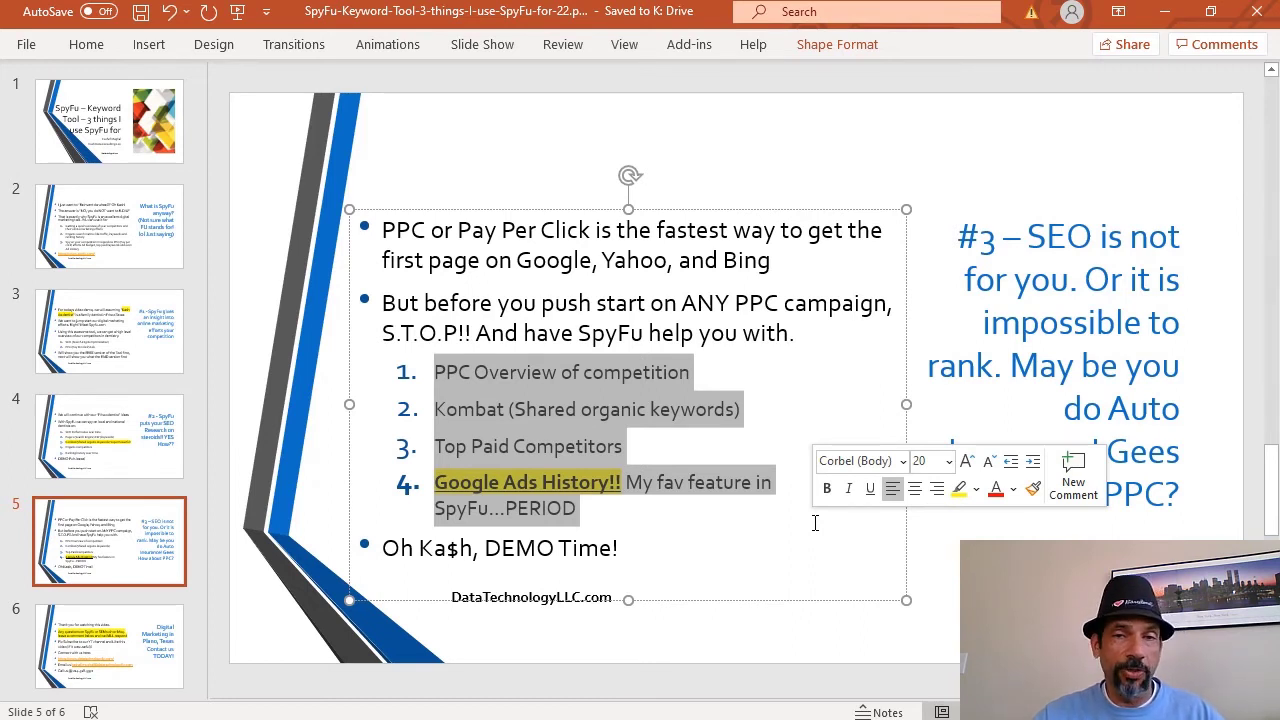
click(645, 504)
drag(637, 503, 459, 474)
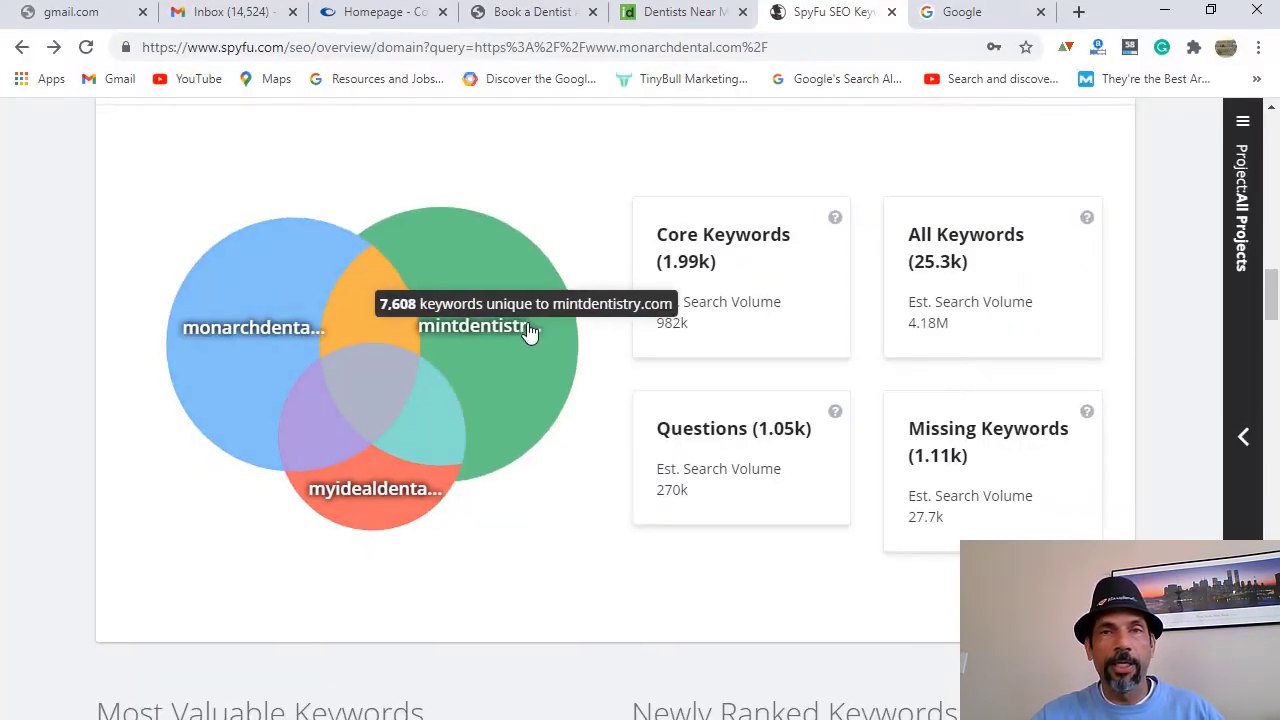
Step: Return to SpyFu, open the PPC overview for myidealdental.com and review its paid keywords, monthly clicks and budget
scroll(529, 334, up, 15)
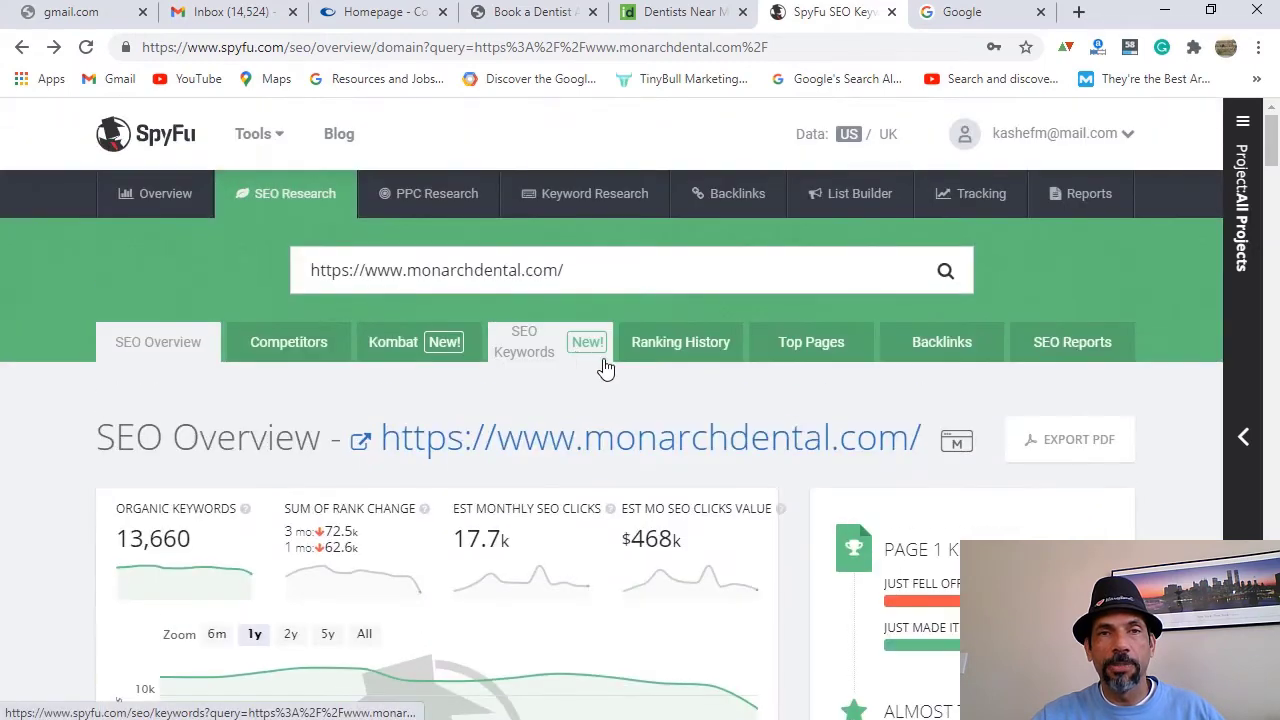
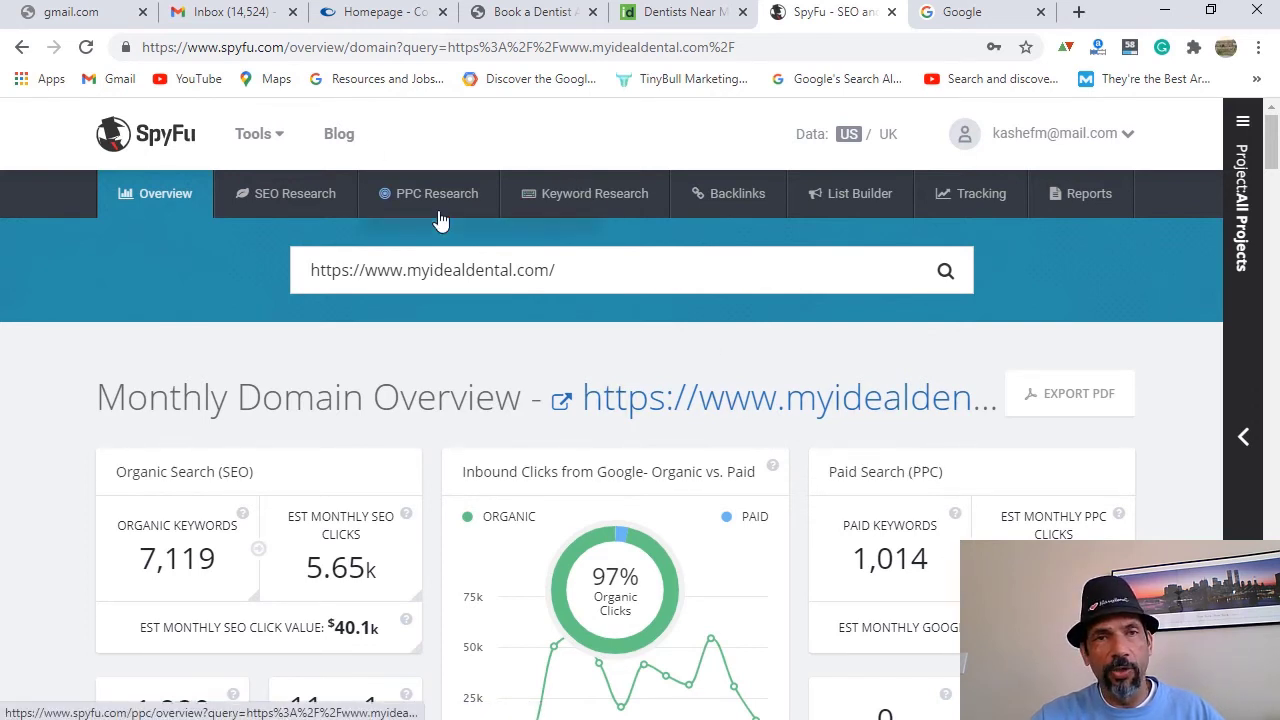
mouse_move(425, 203)
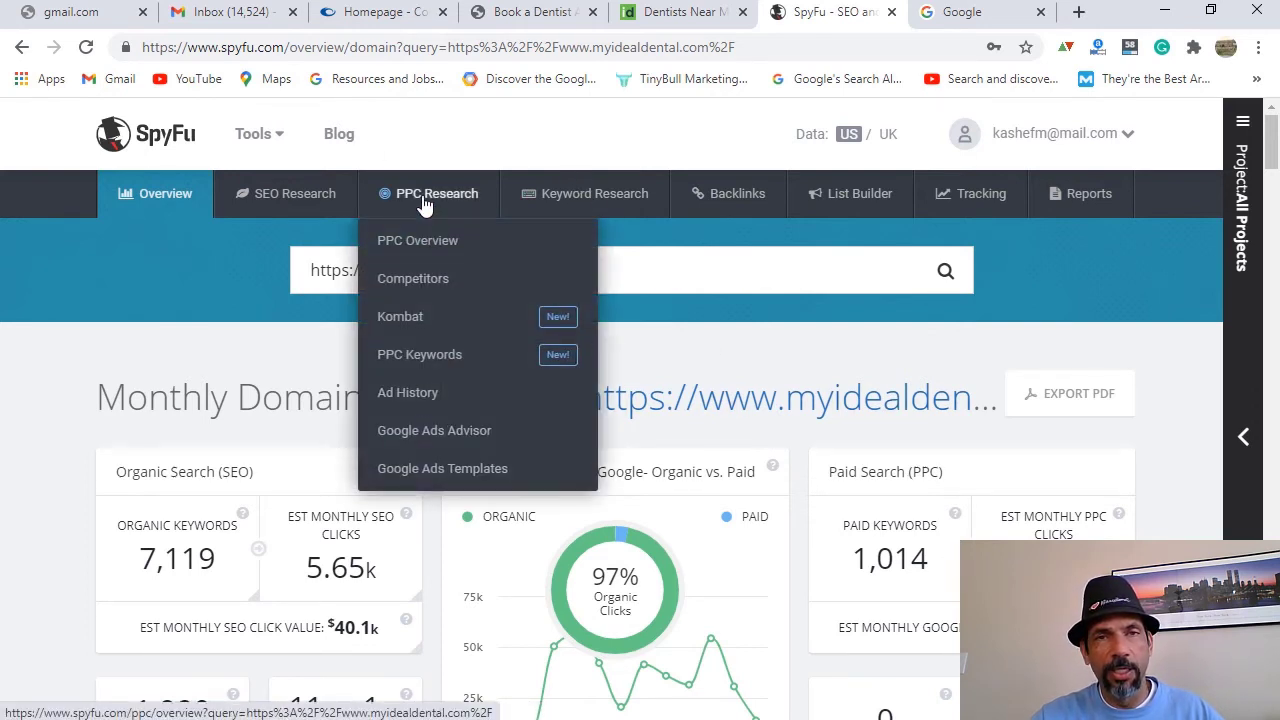
click(425, 203)
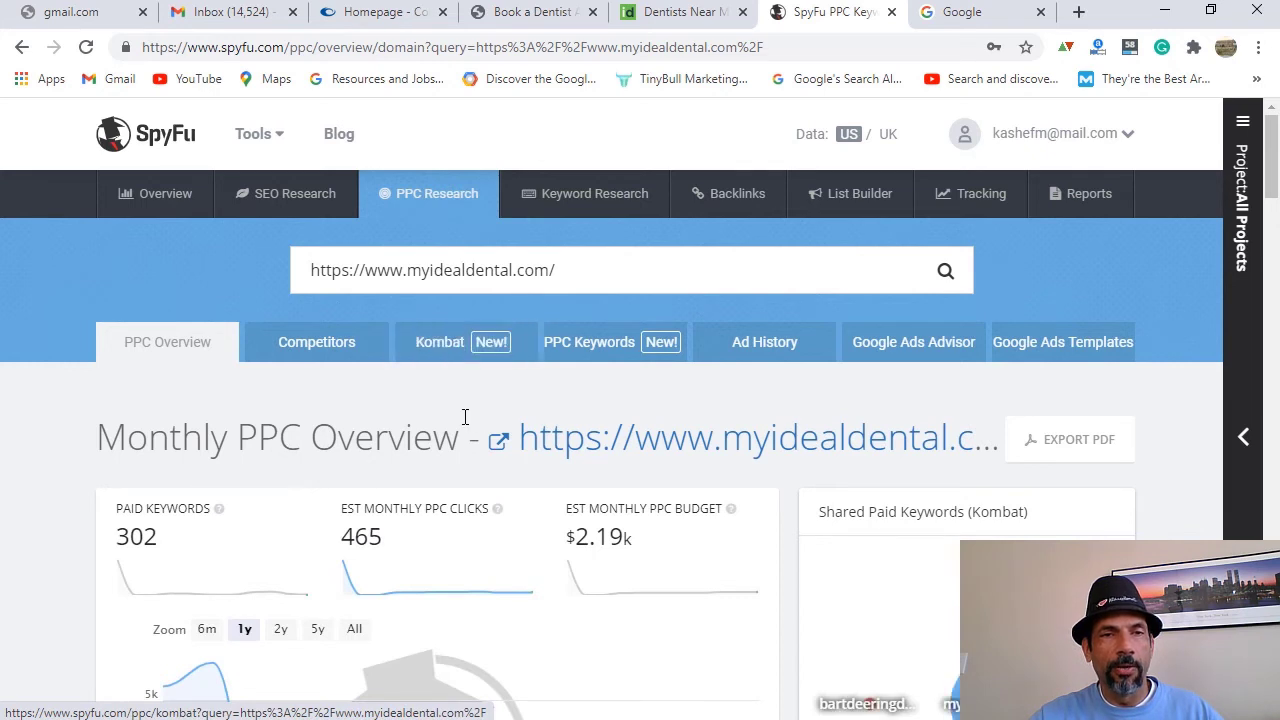
scroll(463, 414, down, 2)
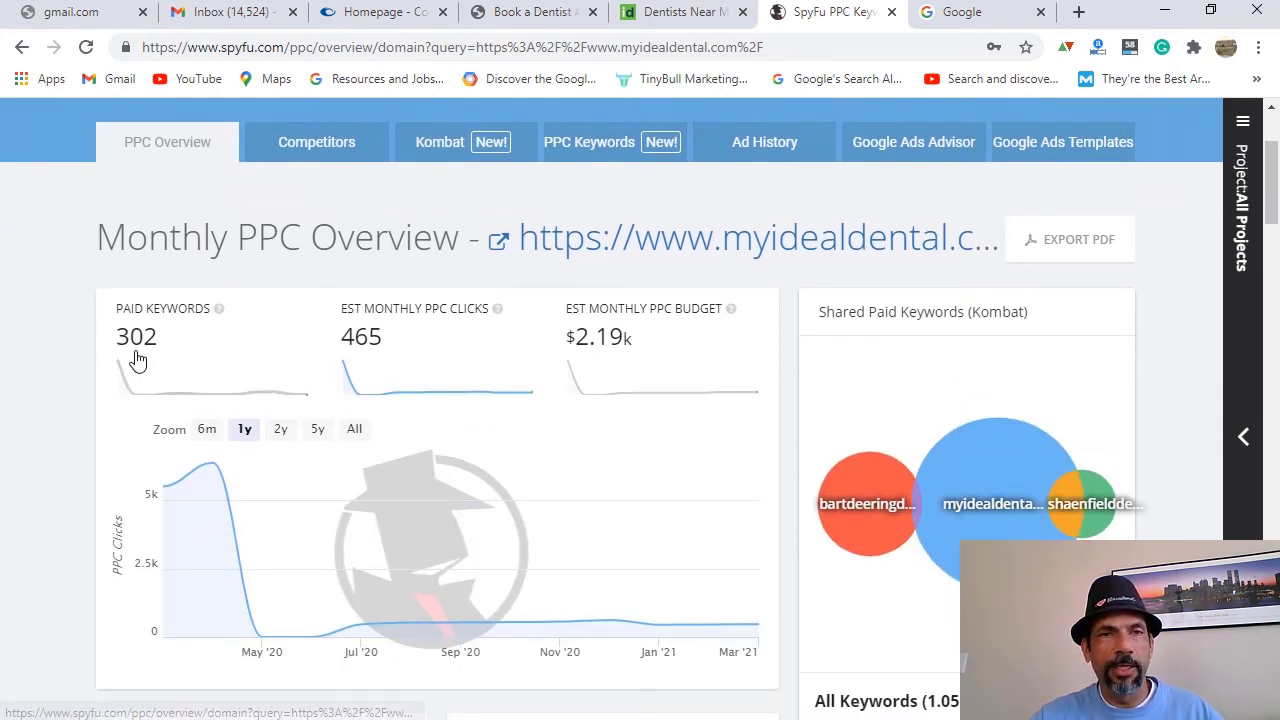
scroll(139, 361, down, 2)
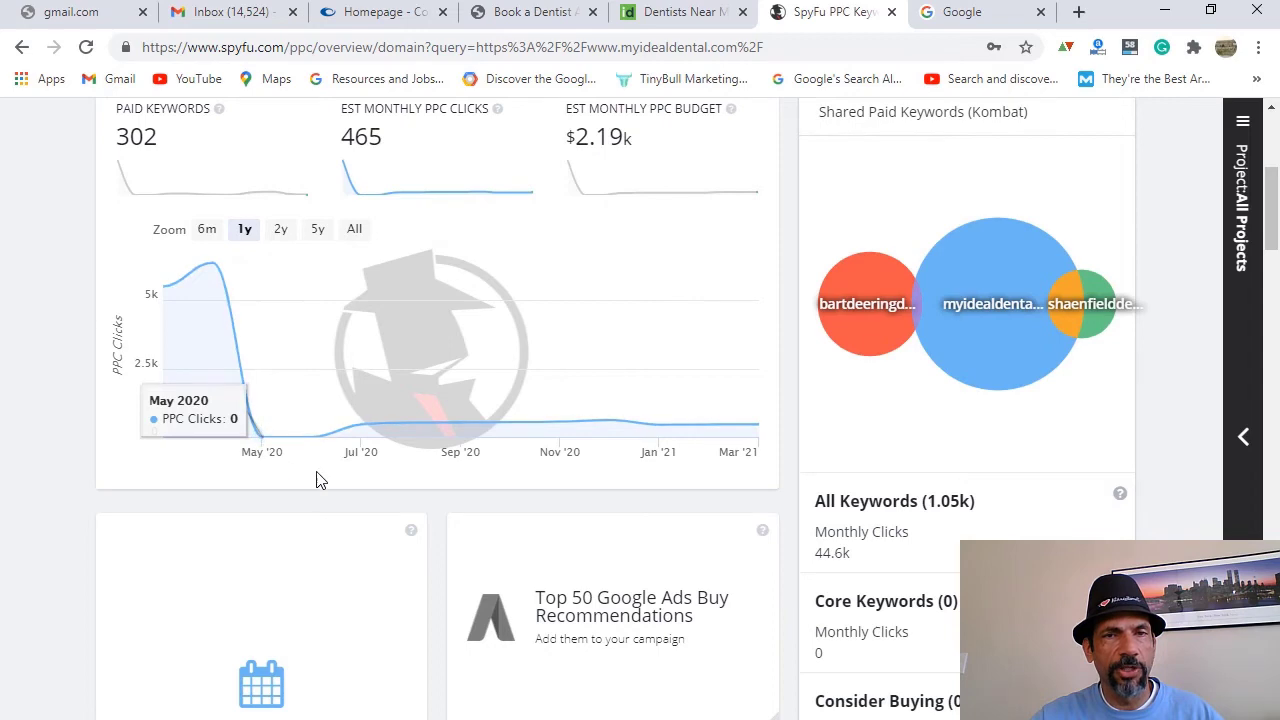
Step: Examine the Top Paid Competitors chart and the Most Successful Paid Keywords table for myidealdental.com
scroll(322, 476, down, 3)
scroll(327, 470, down, 6)
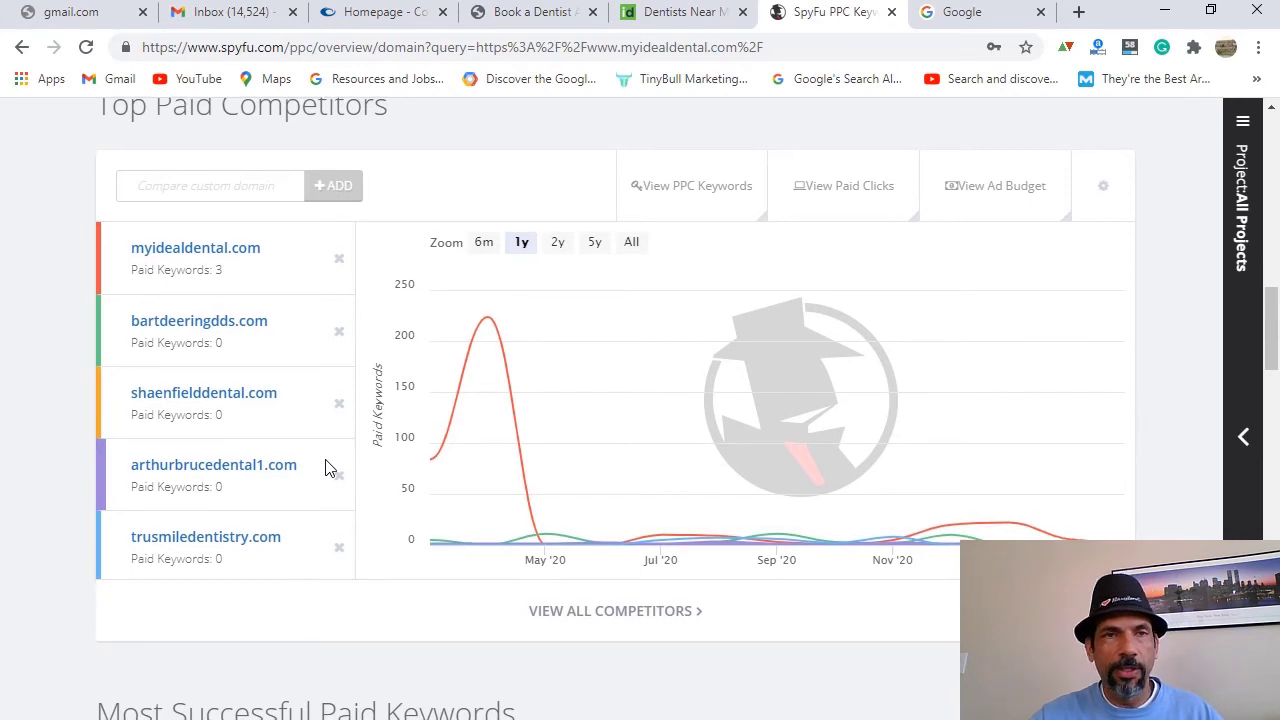
scroll(327, 468, down, 2)
scroll(327, 468, down, 2)
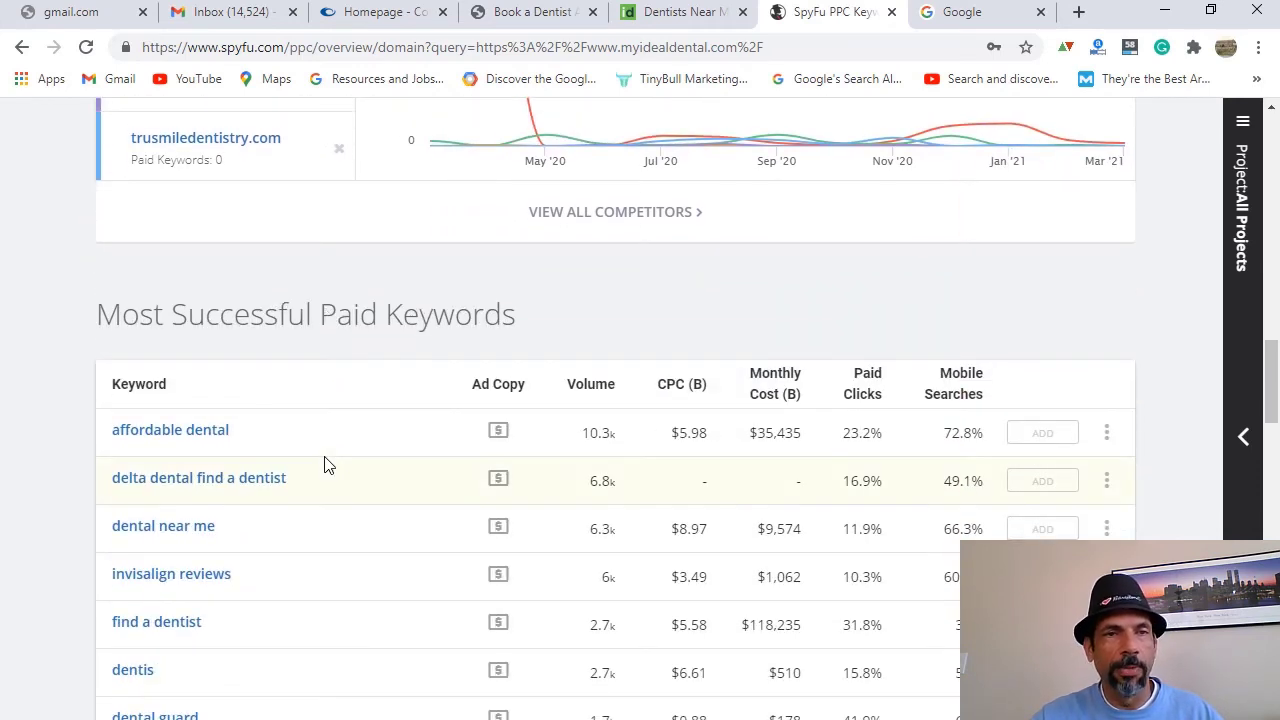
scroll(418, 392, down, 1)
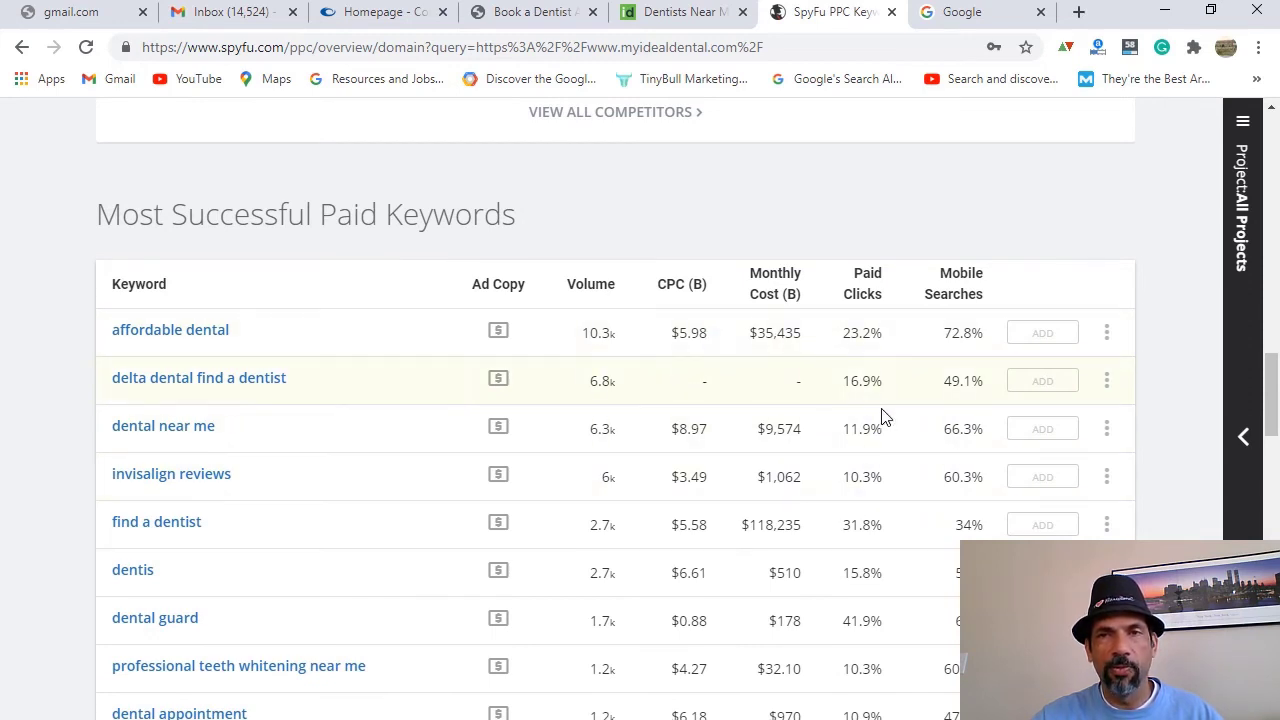
Step: Examine Ideal Dental's Google Ads History, including the ad copy for "dentist near" and the other advertised keywords
scroll(897, 456, down, 8)
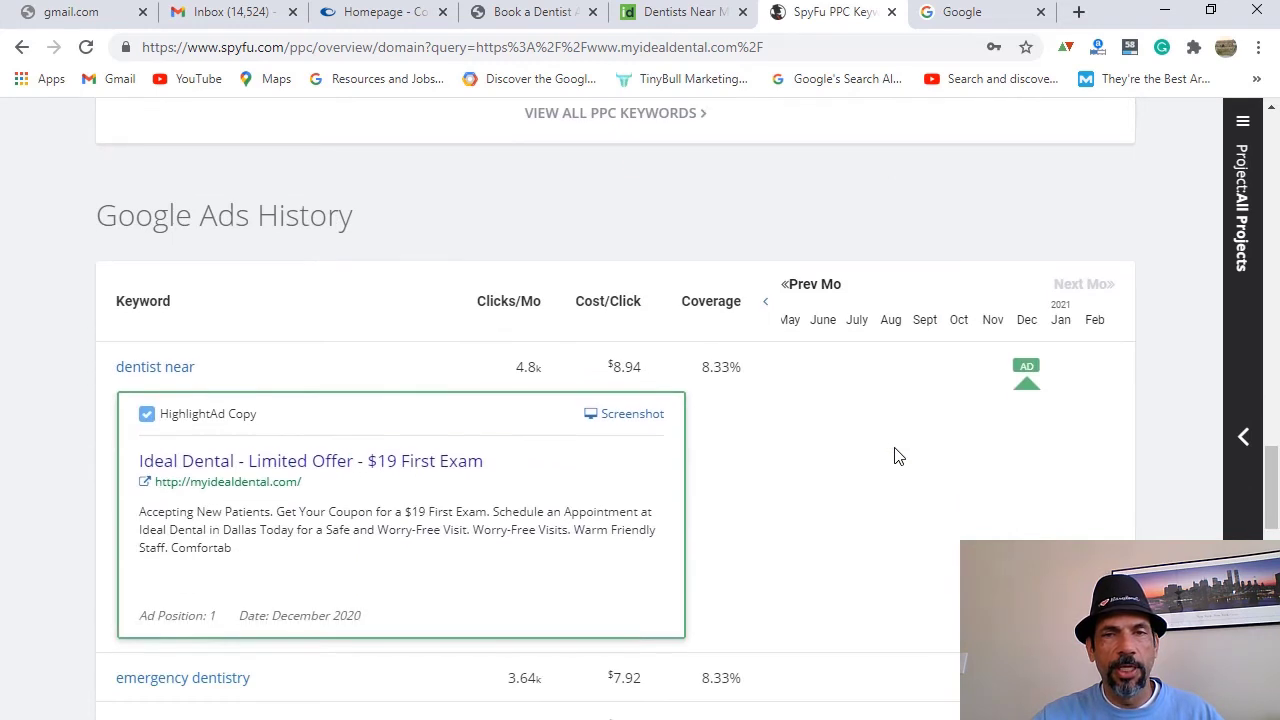
scroll(897, 456, down, 1)
scroll(663, 340, up, 2)
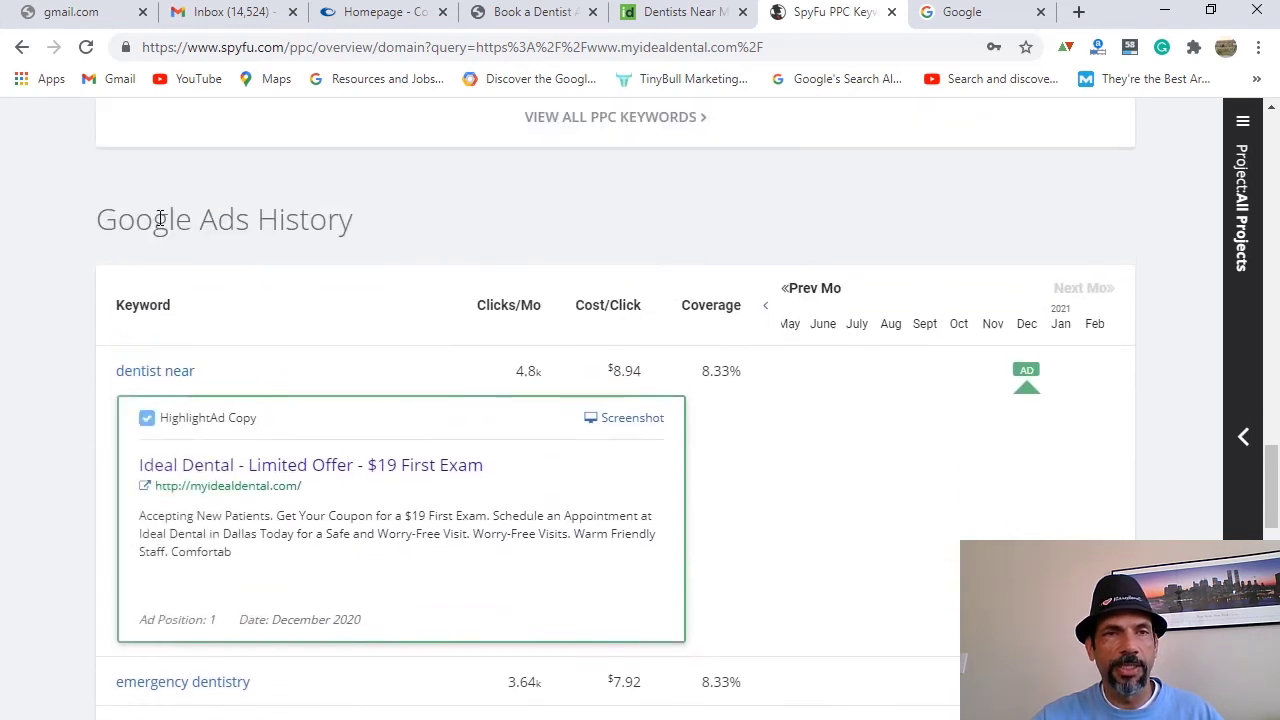
scroll(543, 360, down, 4)
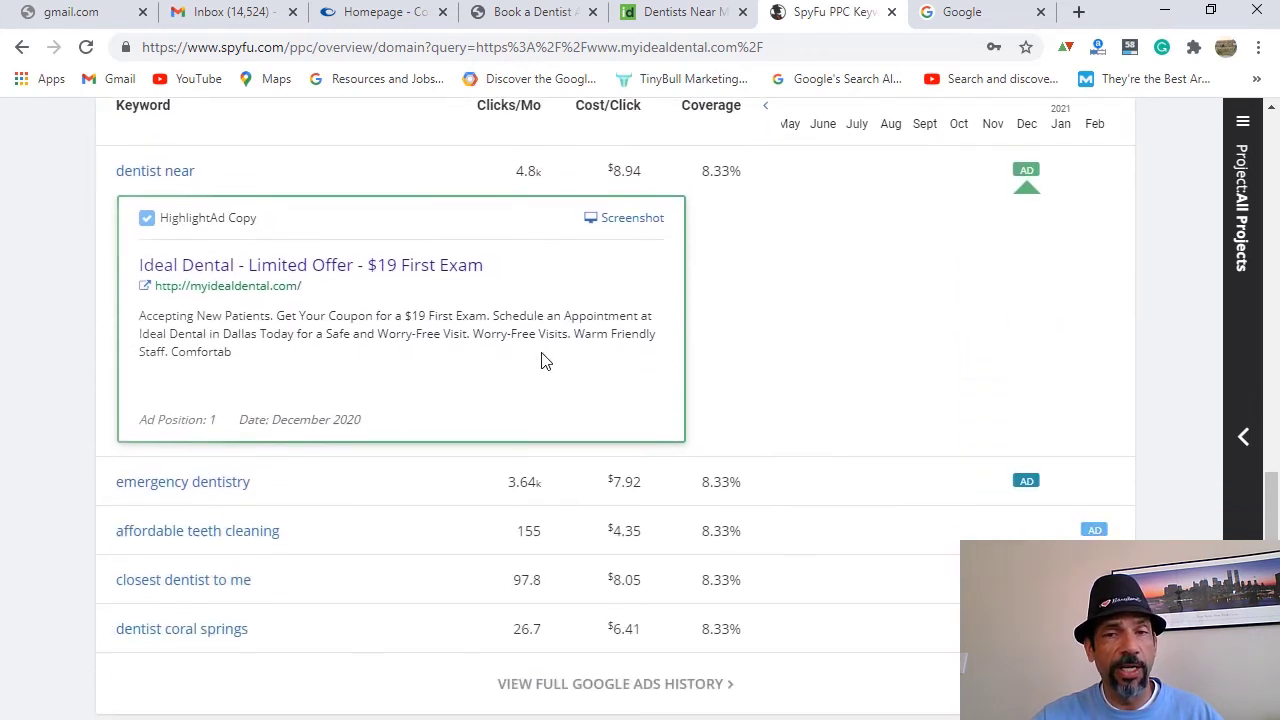
scroll(543, 360, up, 4)
scroll(571, 365, down, 6)
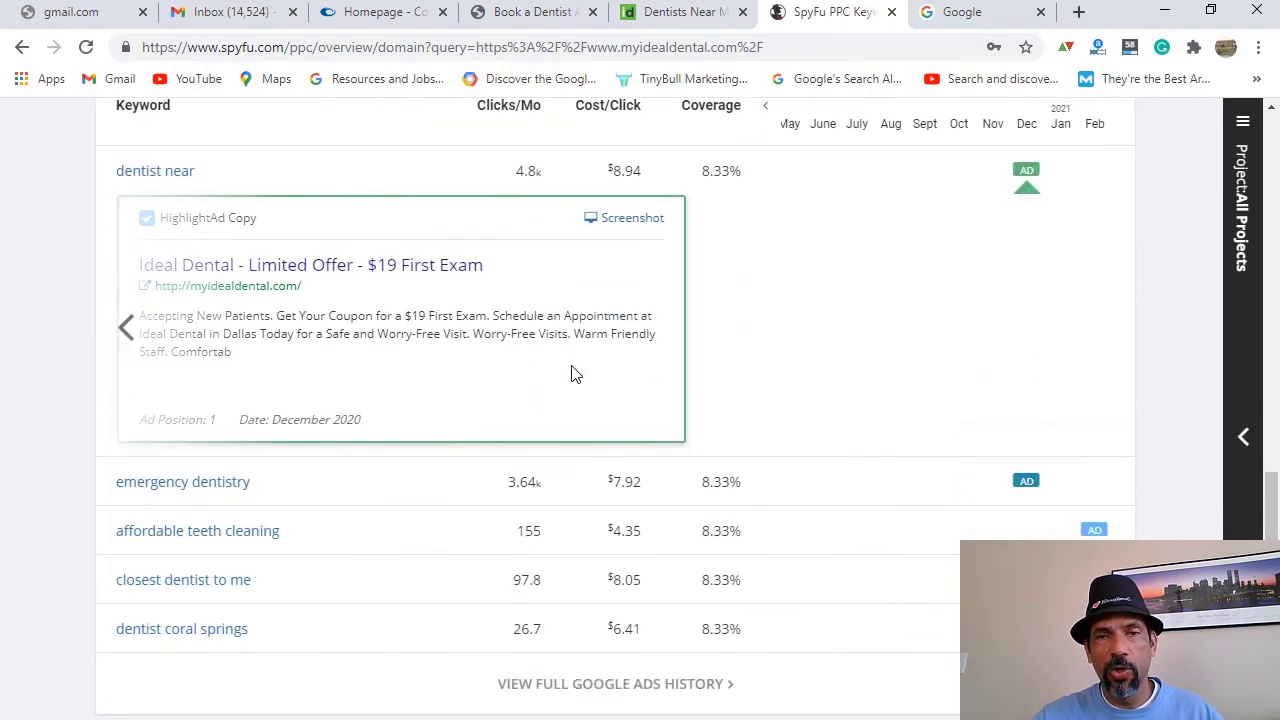
scroll(571, 365, up, 3)
scroll(571, 373, up, 4)
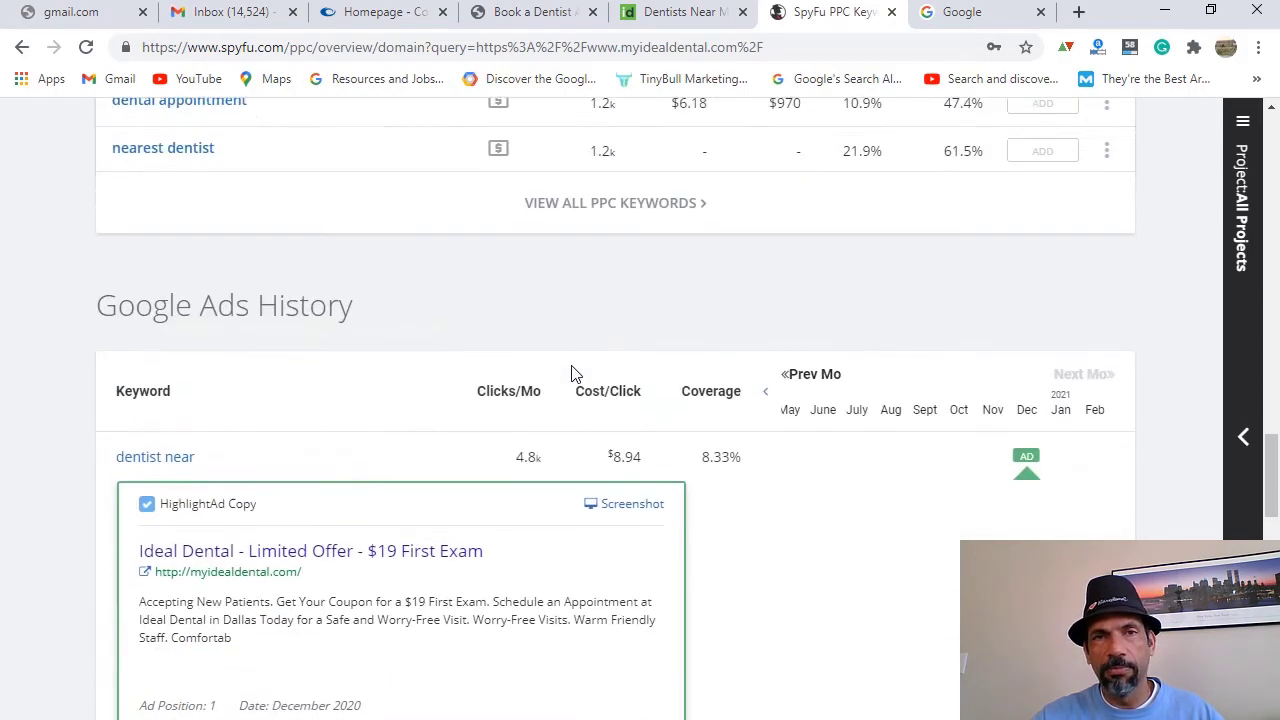
scroll(571, 373, down, 2)
scroll(573, 375, up, 10)
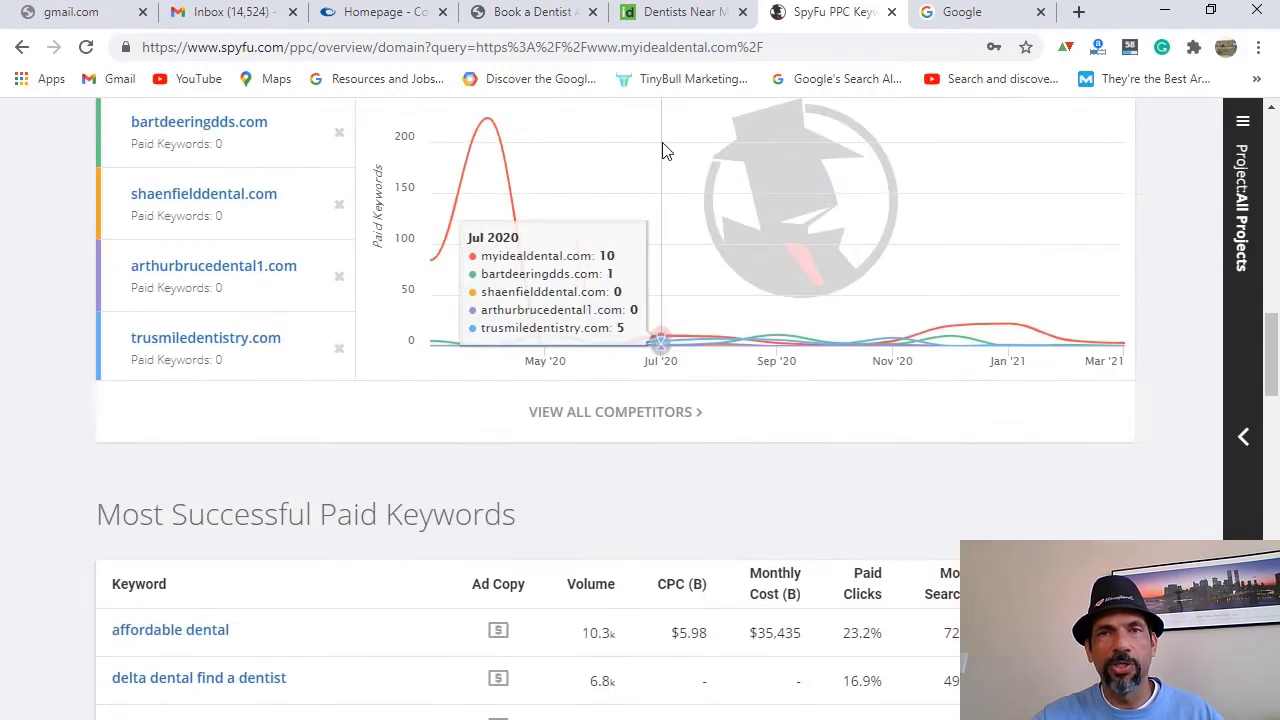
Step: Copy the web address of the open Monarch Dental website
click(503, 14)
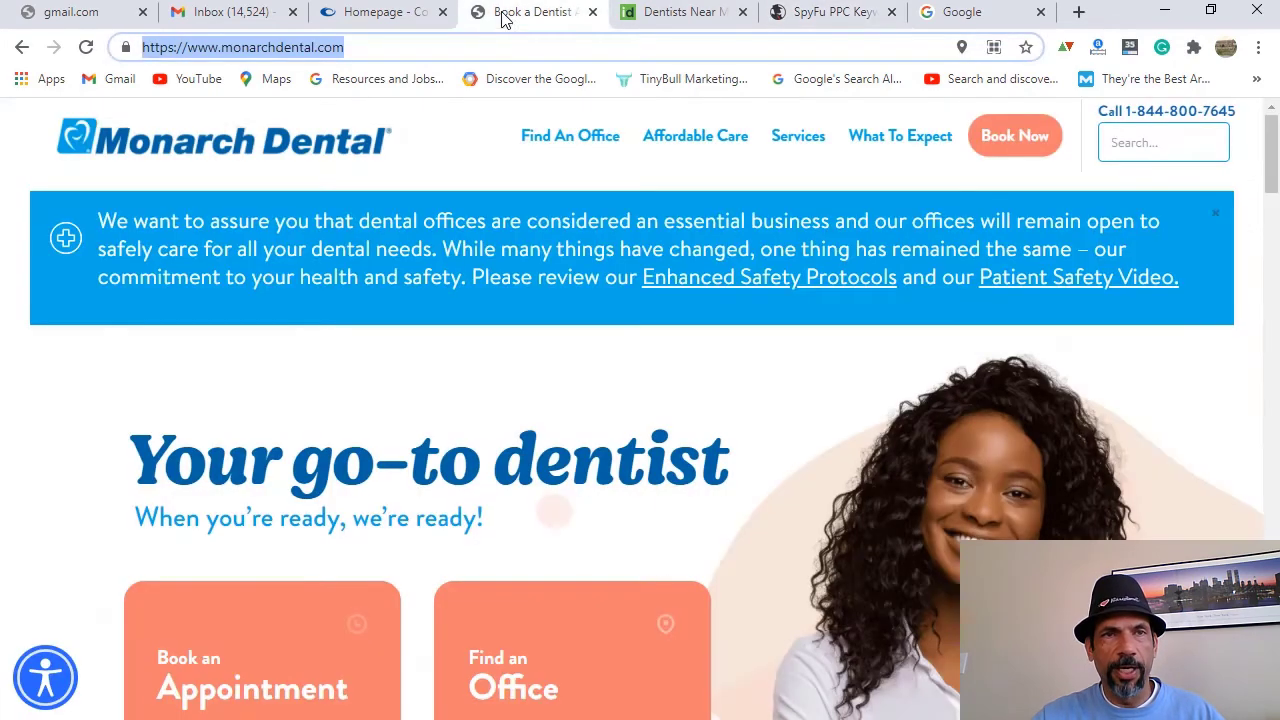
right_click(248, 52)
click(330, 164)
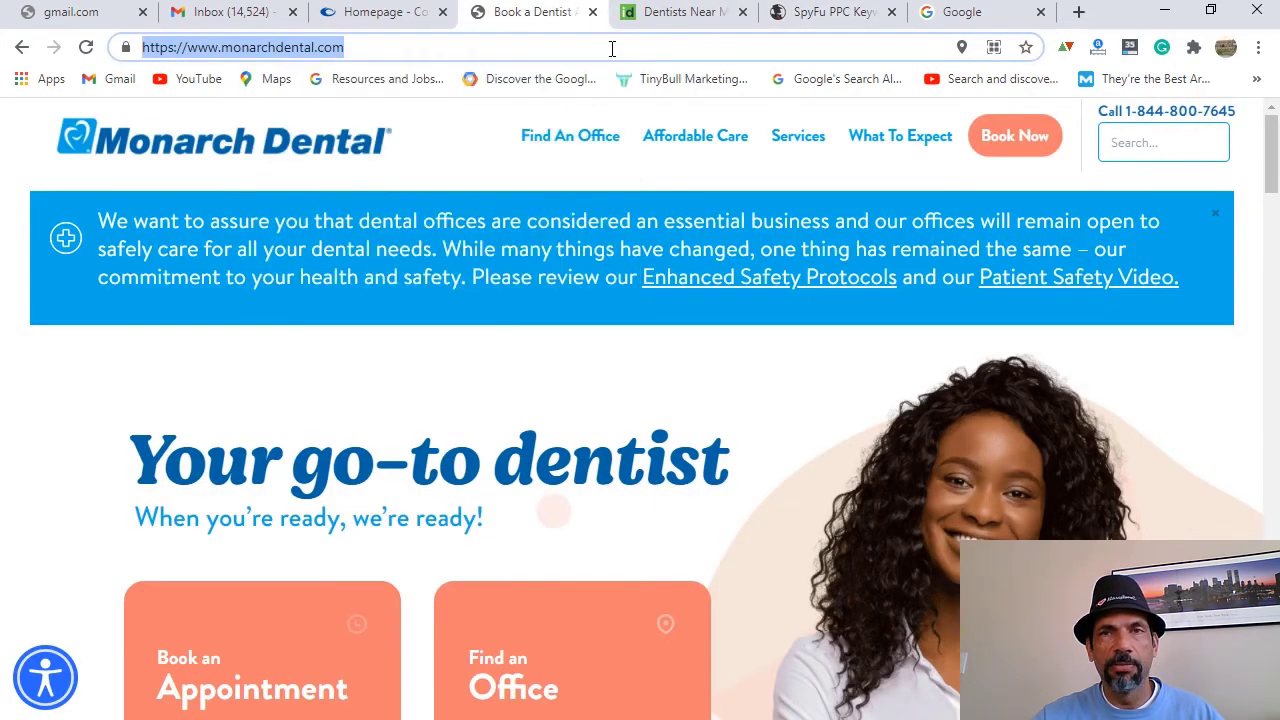
click(820, 12)
scroll(490, 128, up, 10)
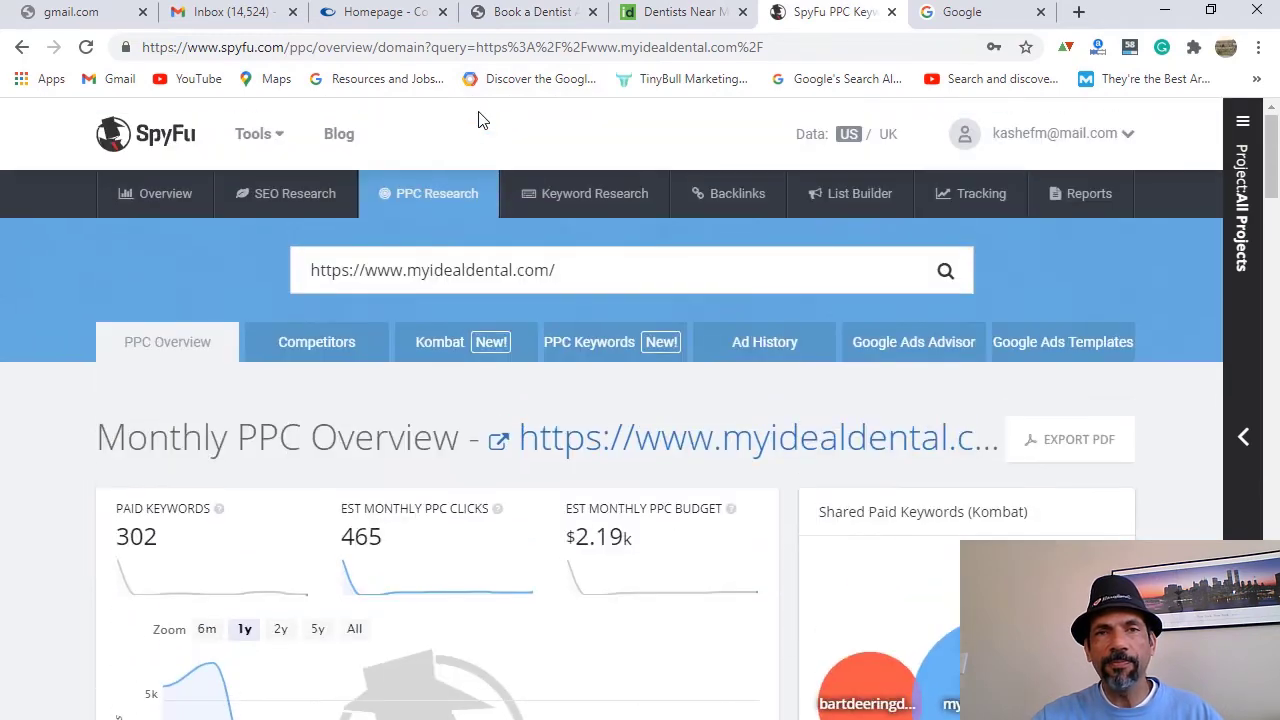
drag(584, 262, 283, 275)
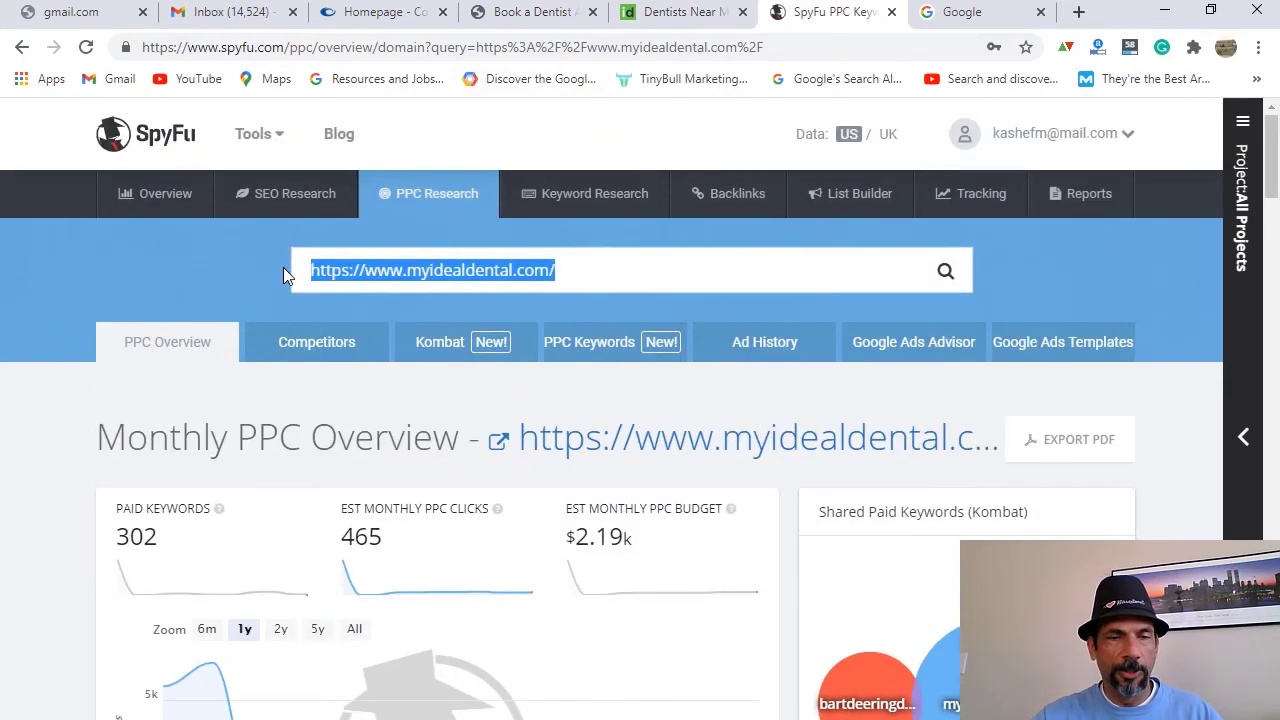
key(ctrl+v)
key(Return)
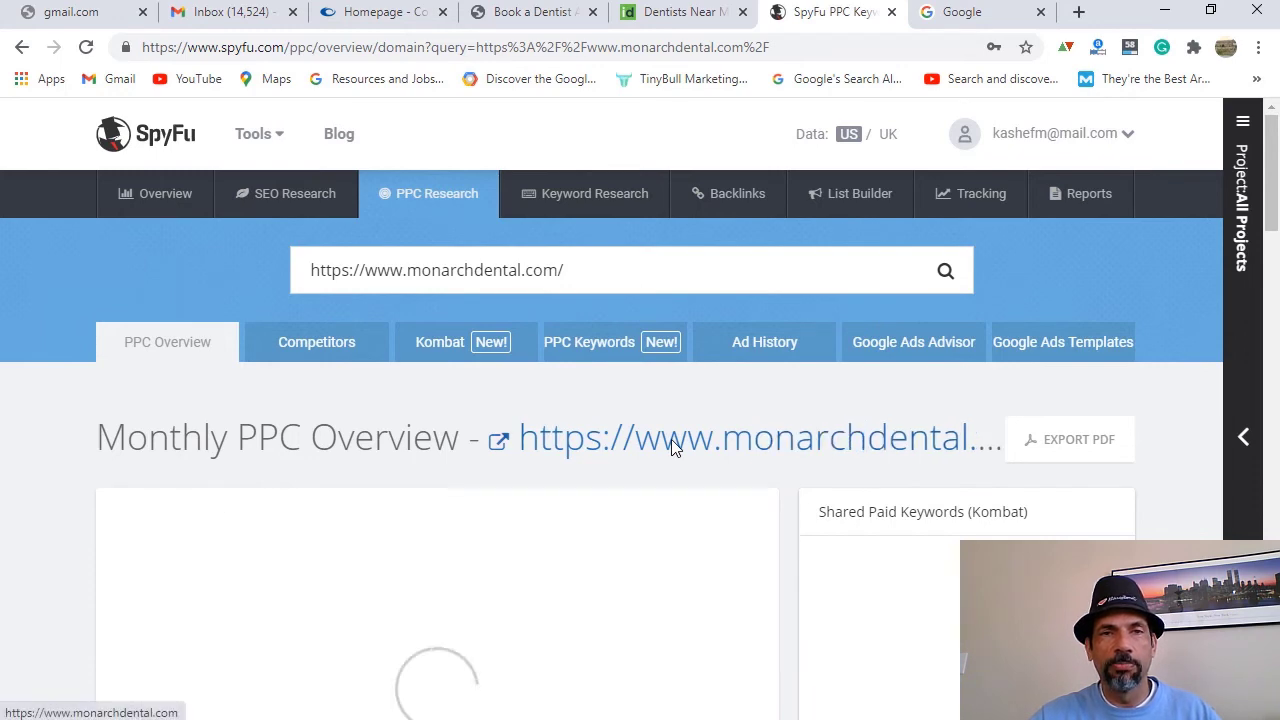
Step: Set the Monarch Dental PPC clicks chart to the 2y range and examine the monthly PPC overview
scroll(671, 447, down, 2)
scroll(671, 447, down, 2)
scroll(671, 447, down, 9)
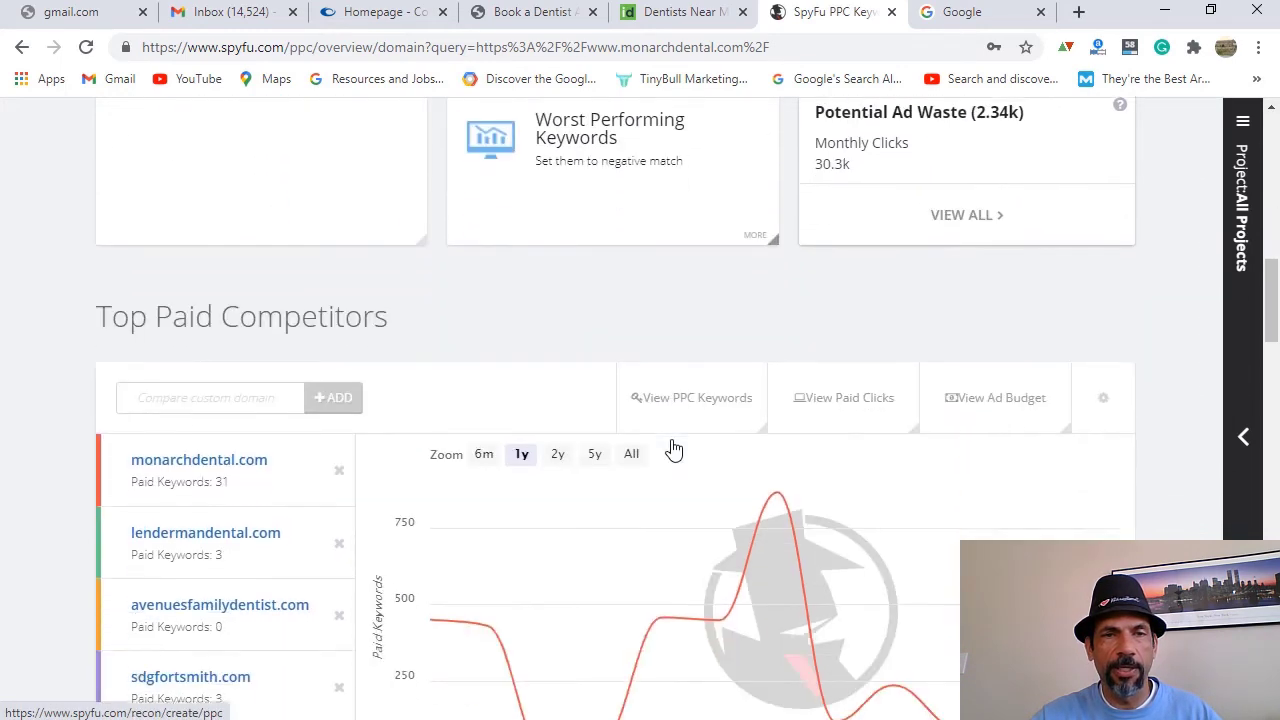
scroll(671, 449, up, 13)
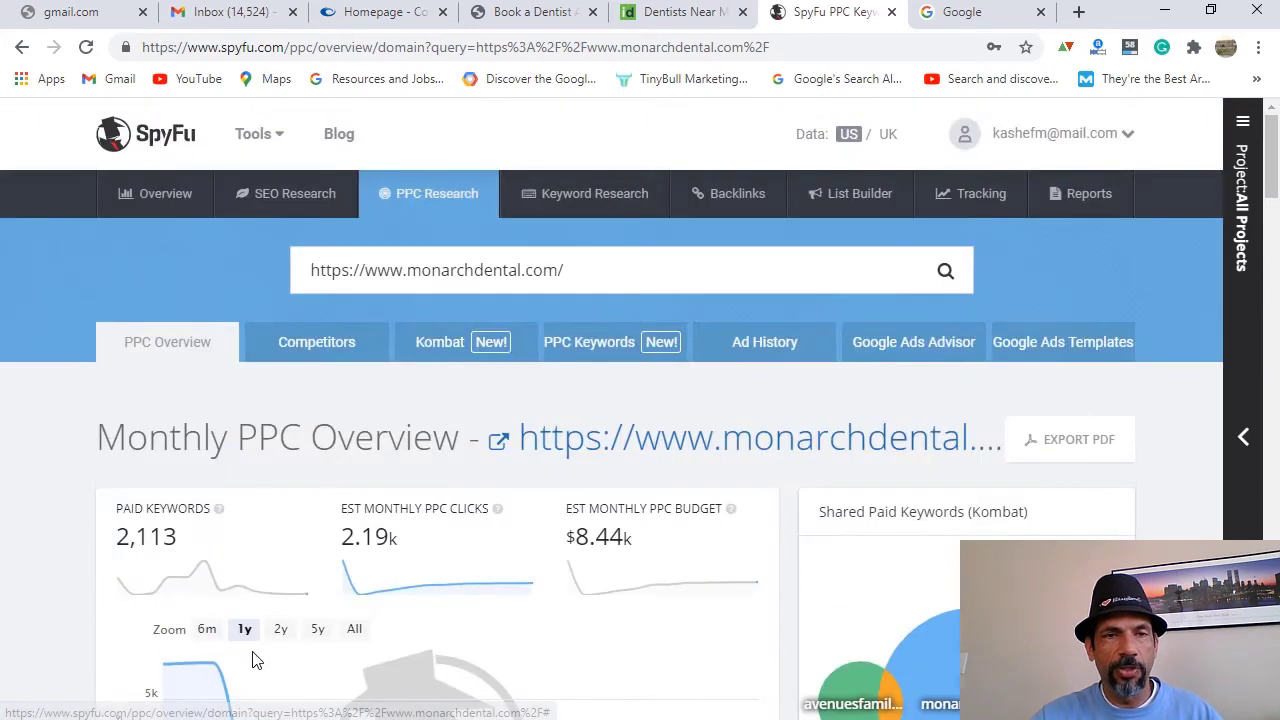
click(280, 630)
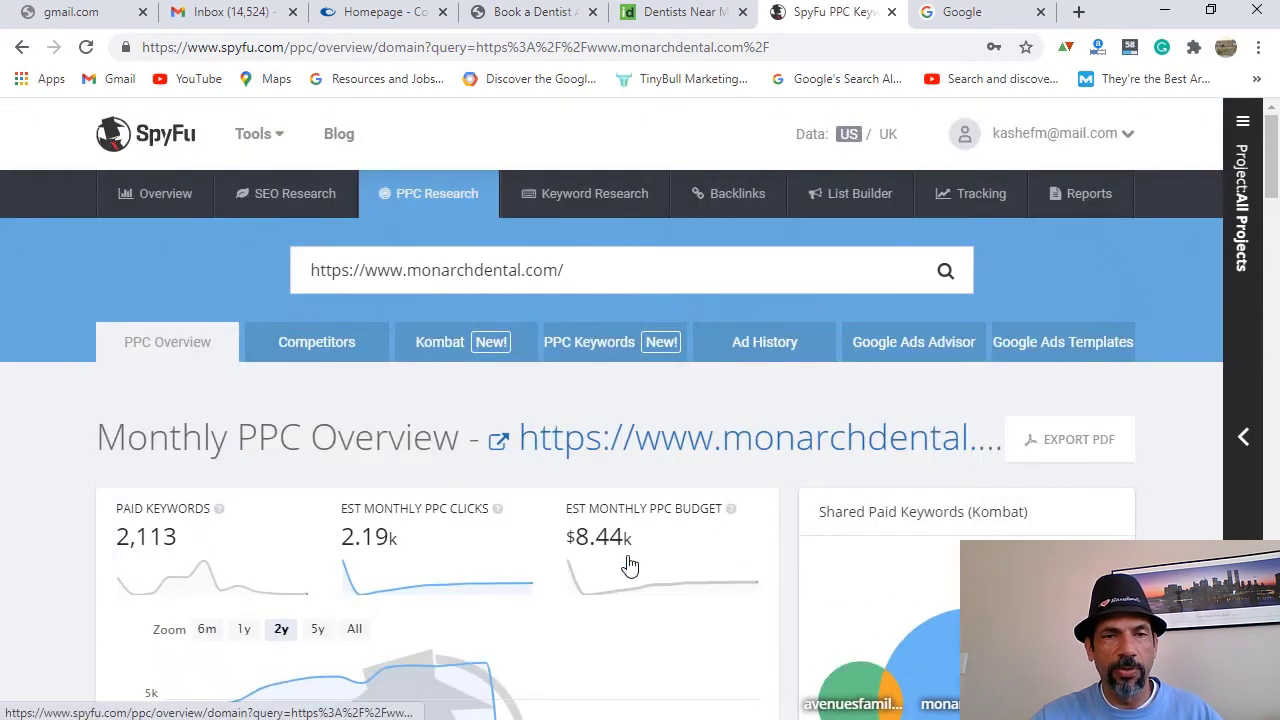
scroll(629, 566, down, 2)
scroll(632, 563, down, 4)
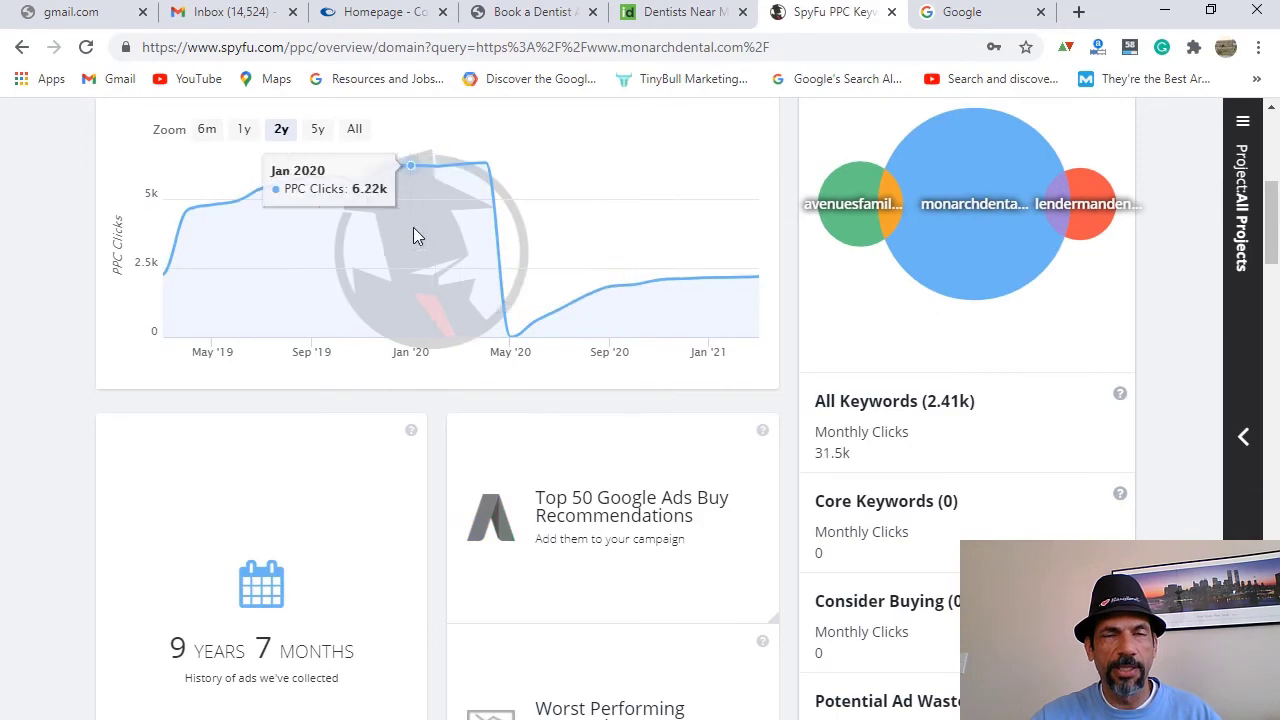
Step: Examine Monarch Dental's Google Ads History, including the ad copy for "dentists in el paso tx" and the other advertised keywords
scroll(543, 531, down, 9)
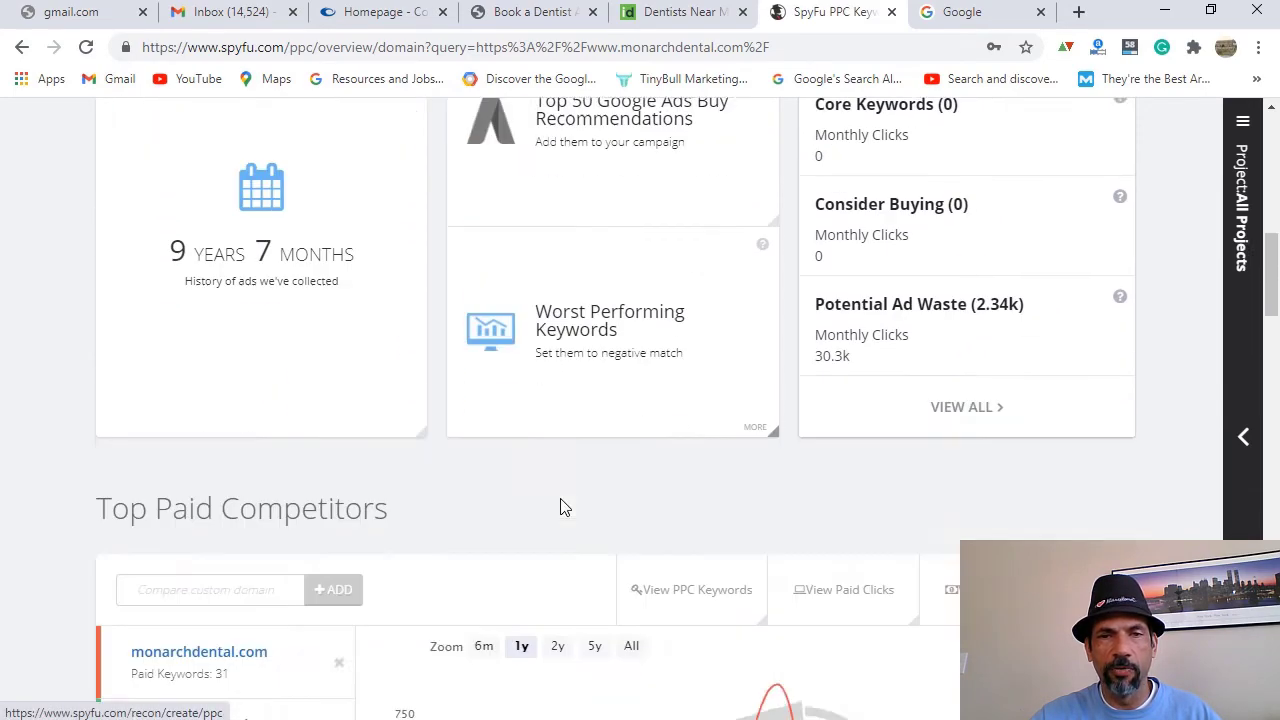
scroll(562, 507, down, 15)
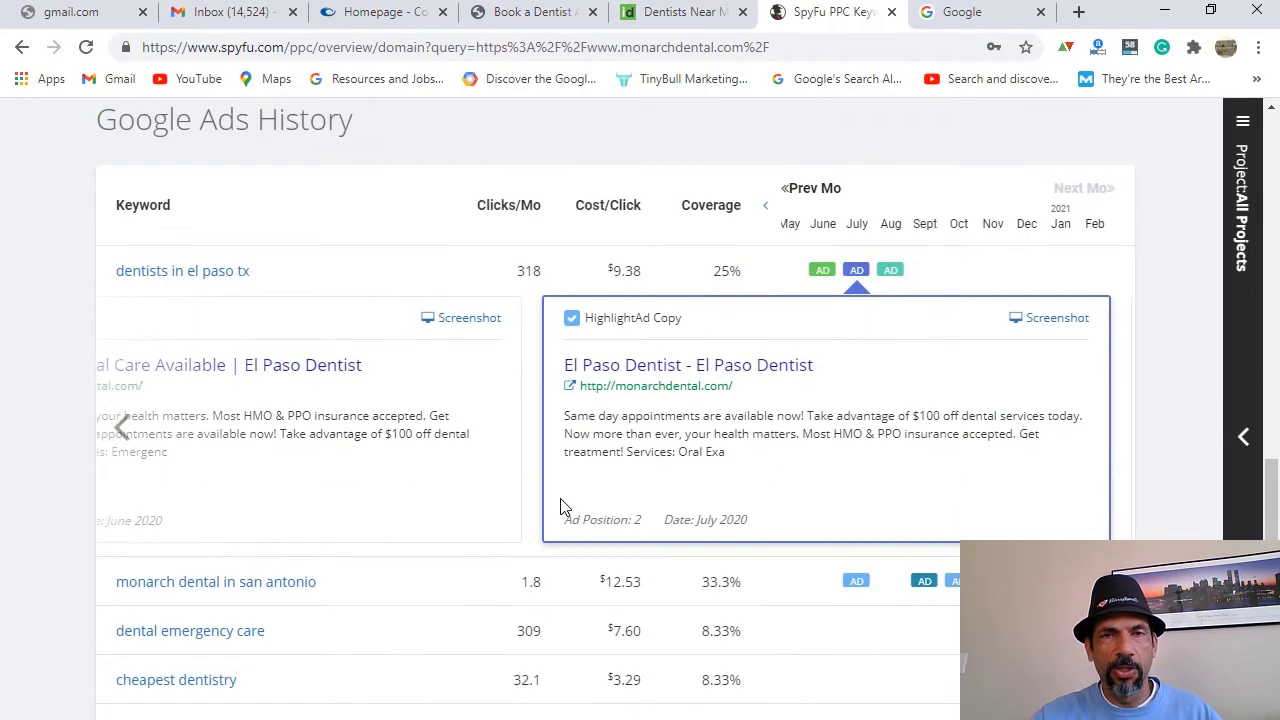
scroll(600, 516, down, 2)
scroll(600, 517, up, 2)
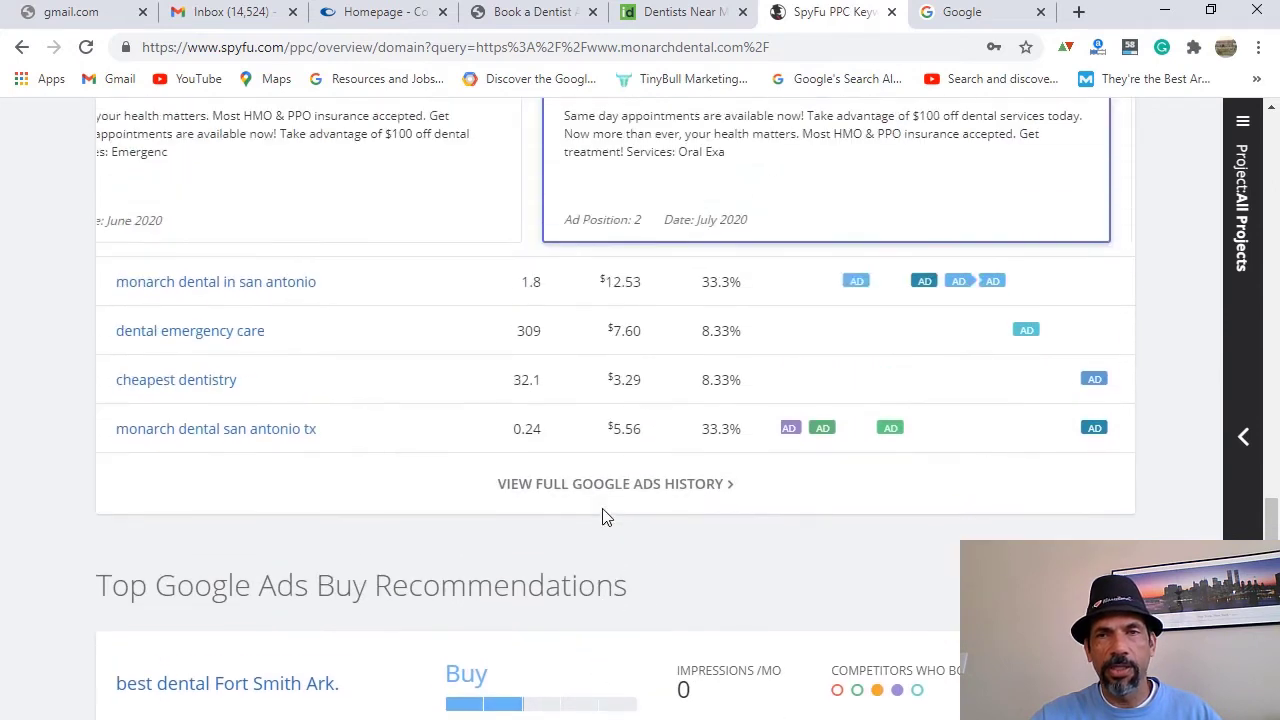
scroll(726, 521, up, 2)
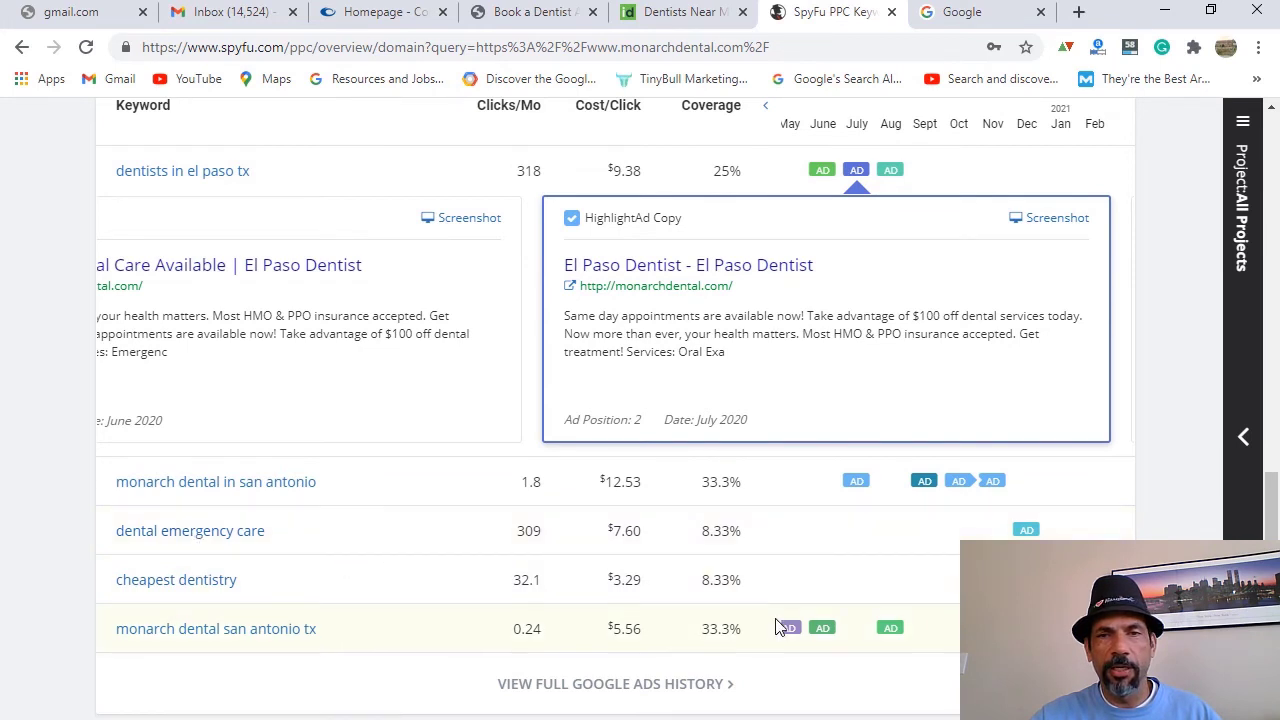
scroll(791, 569, down, 1)
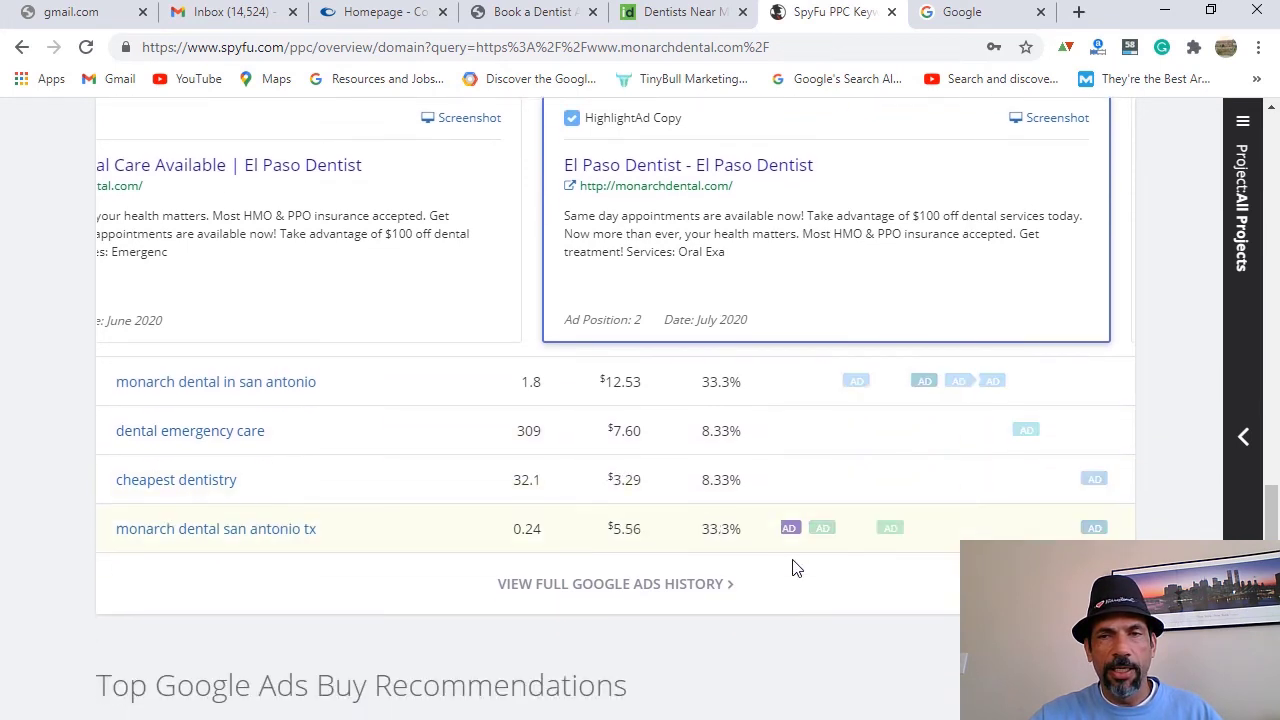
Step: Open Monarch Dental's full Google Ads history and examine its most profitable keywords and top ads
click(676, 585)
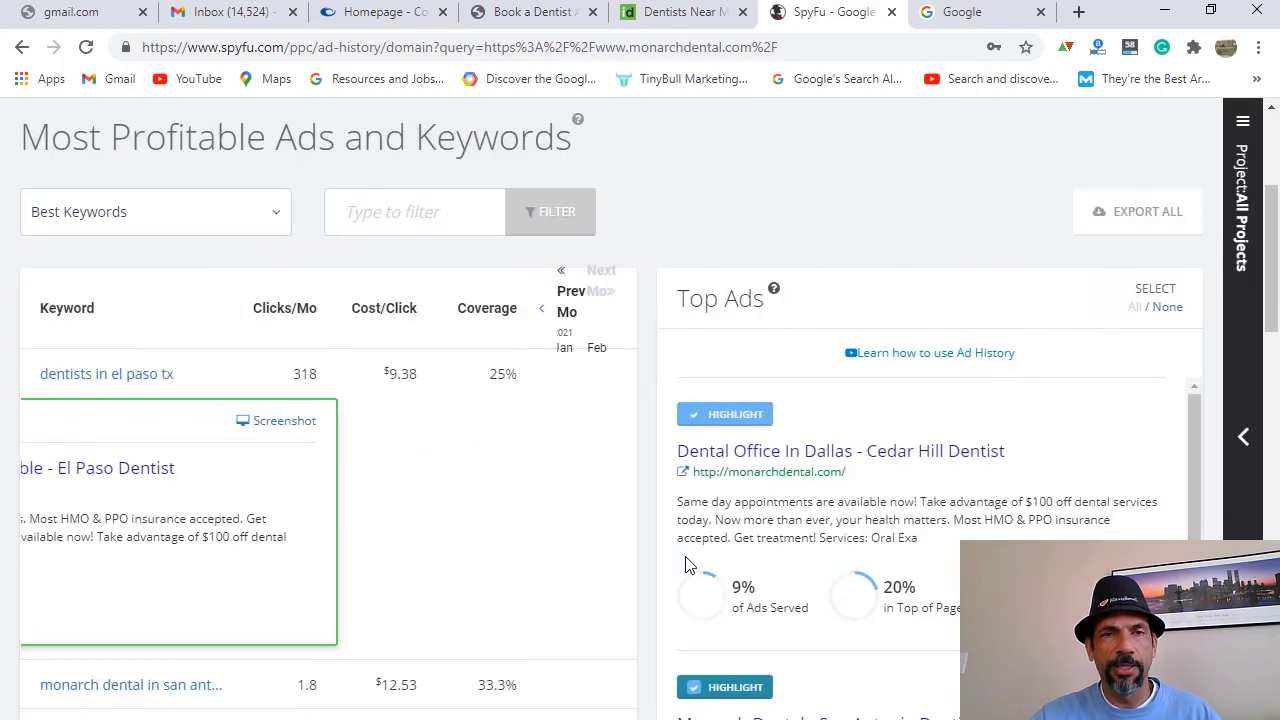
scroll(446, 500, down, 6)
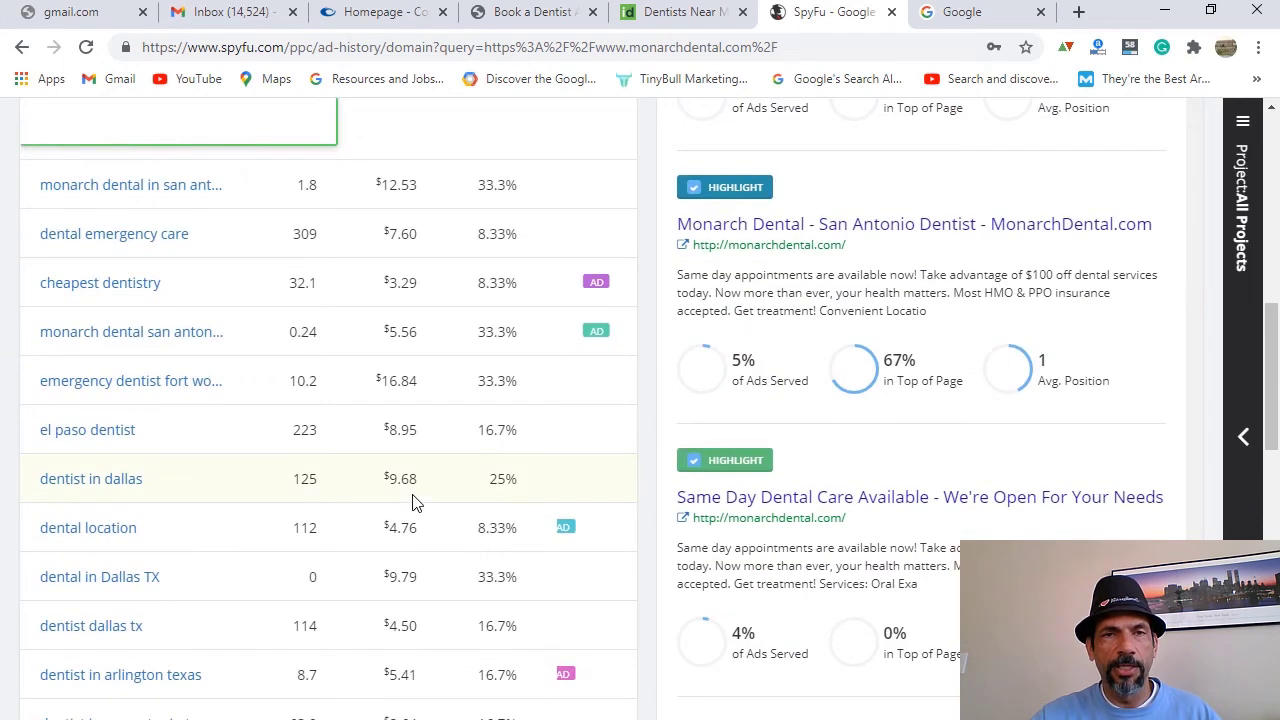
scroll(416, 502, down, 5)
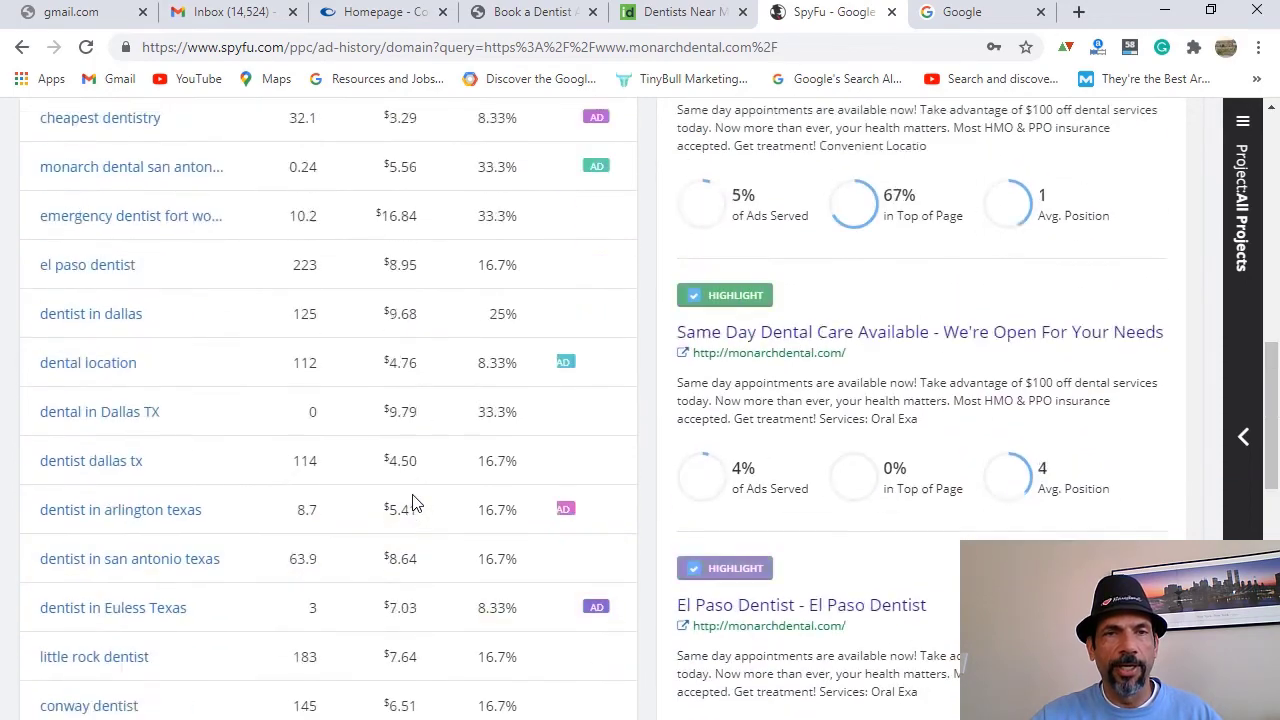
scroll(416, 502, up, 10)
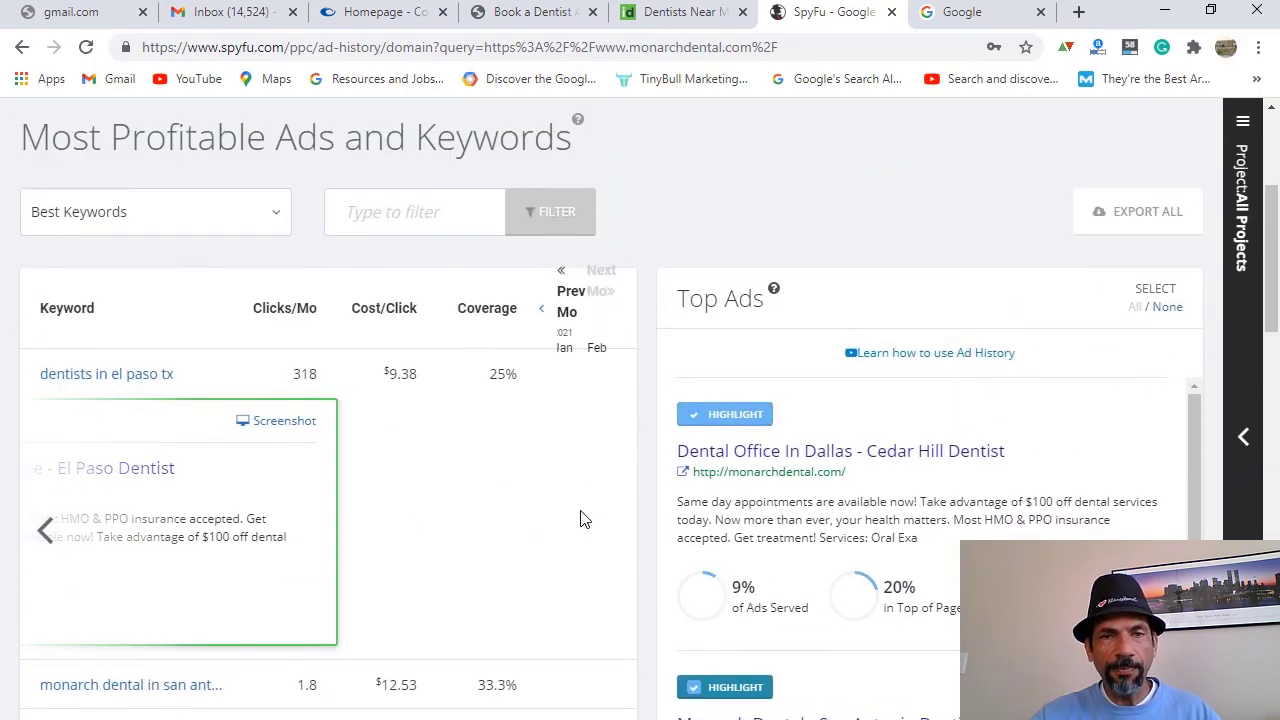
scroll(589, 517, down, 3)
scroll(566, 505, up, 5)
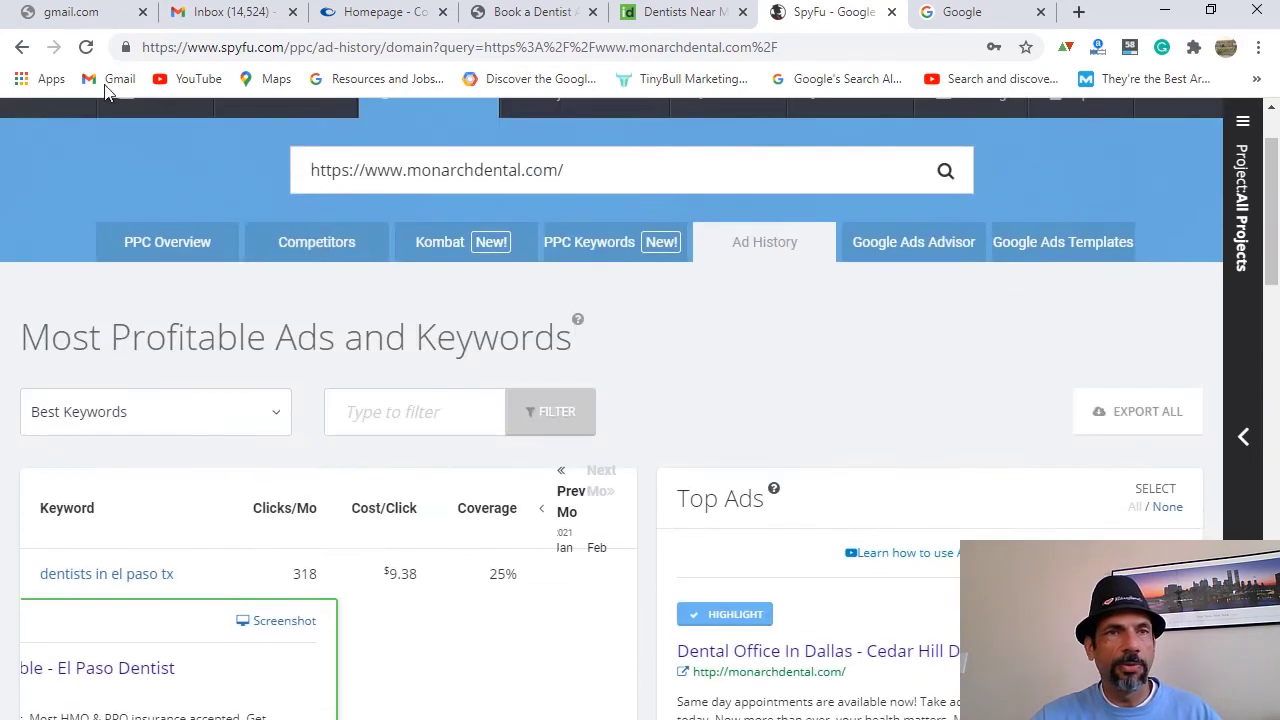
Step: Return to the PPC overview and view the July, September and November ads for "monarch dental in san antonio"
click(22, 48)
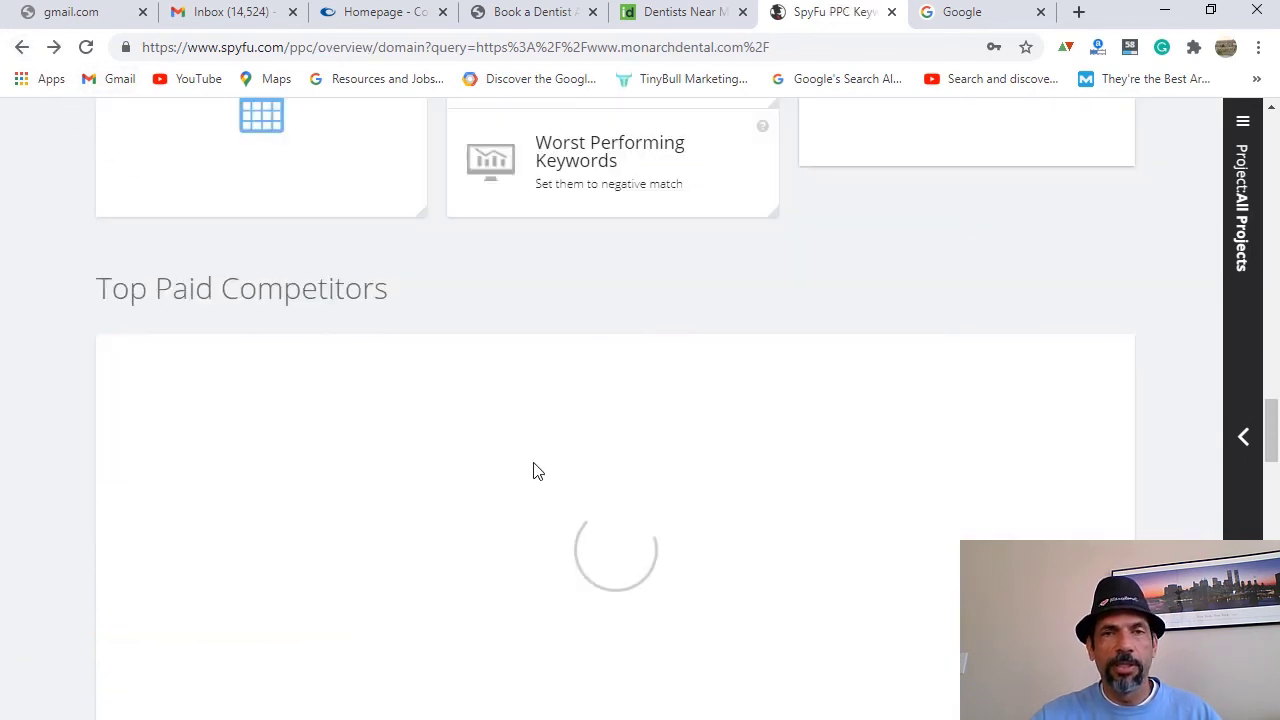
scroll(535, 470, down, 15)
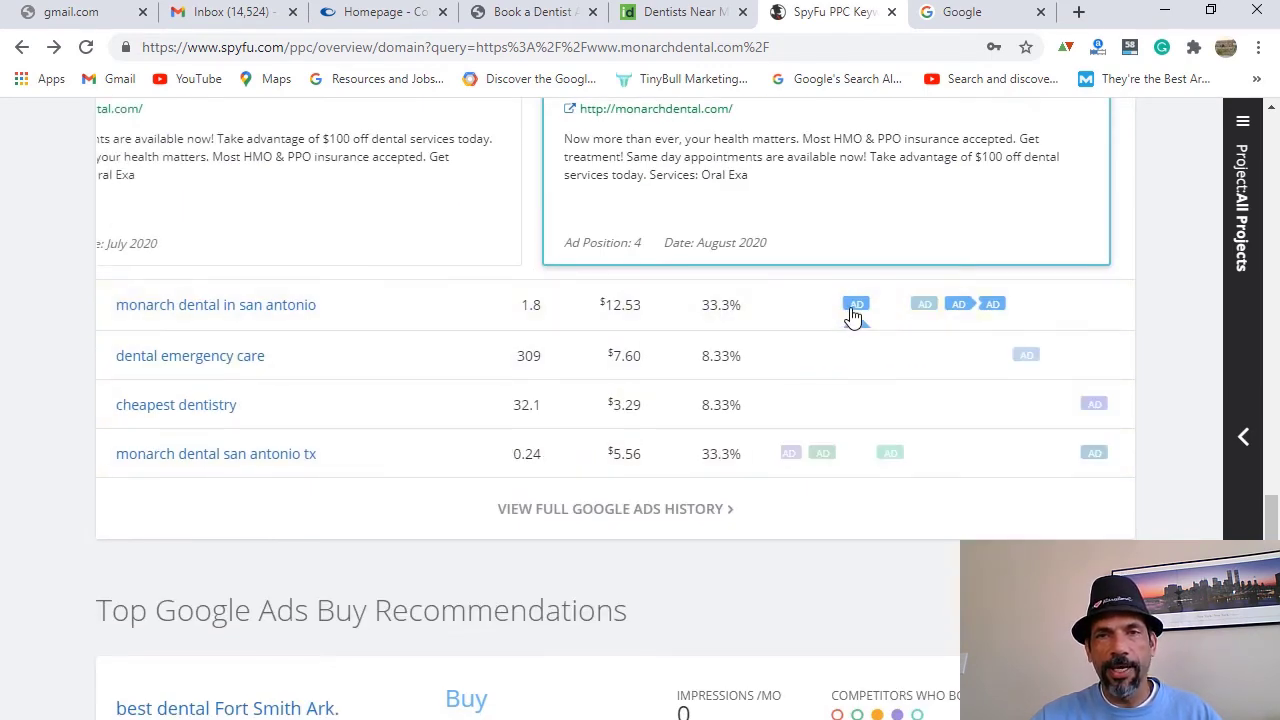
click(853, 310)
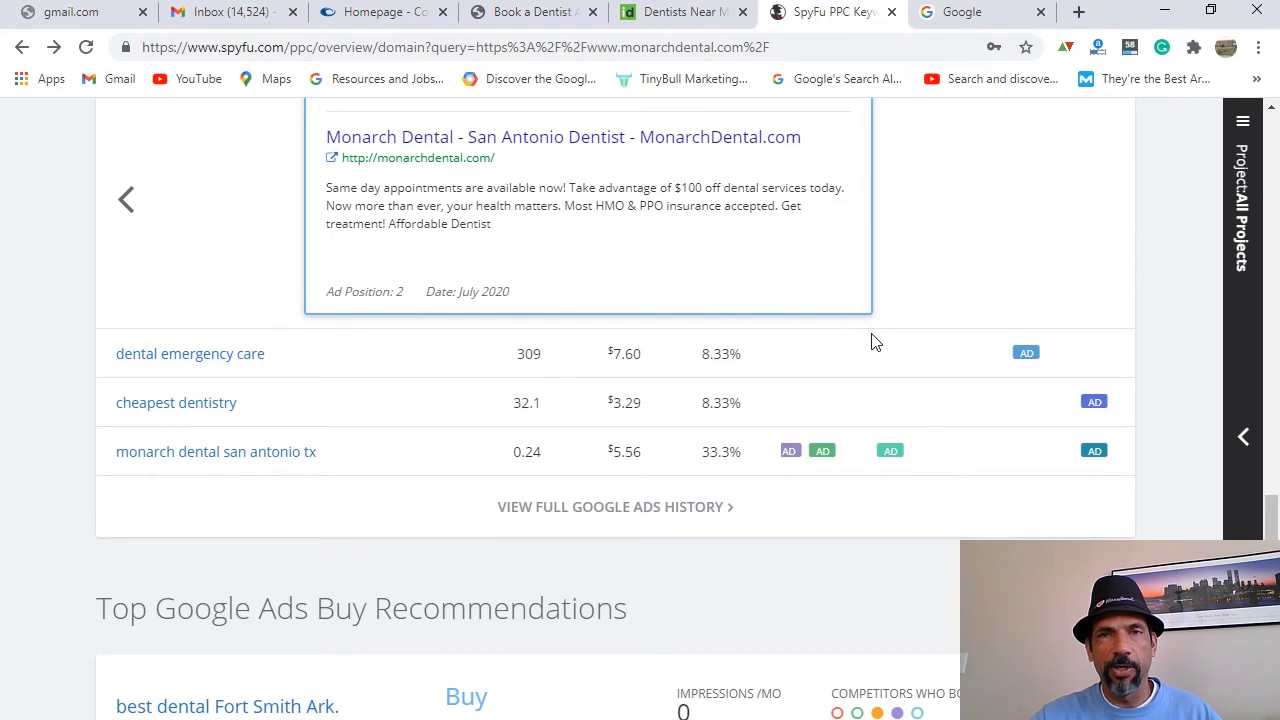
scroll(903, 390, up, 3)
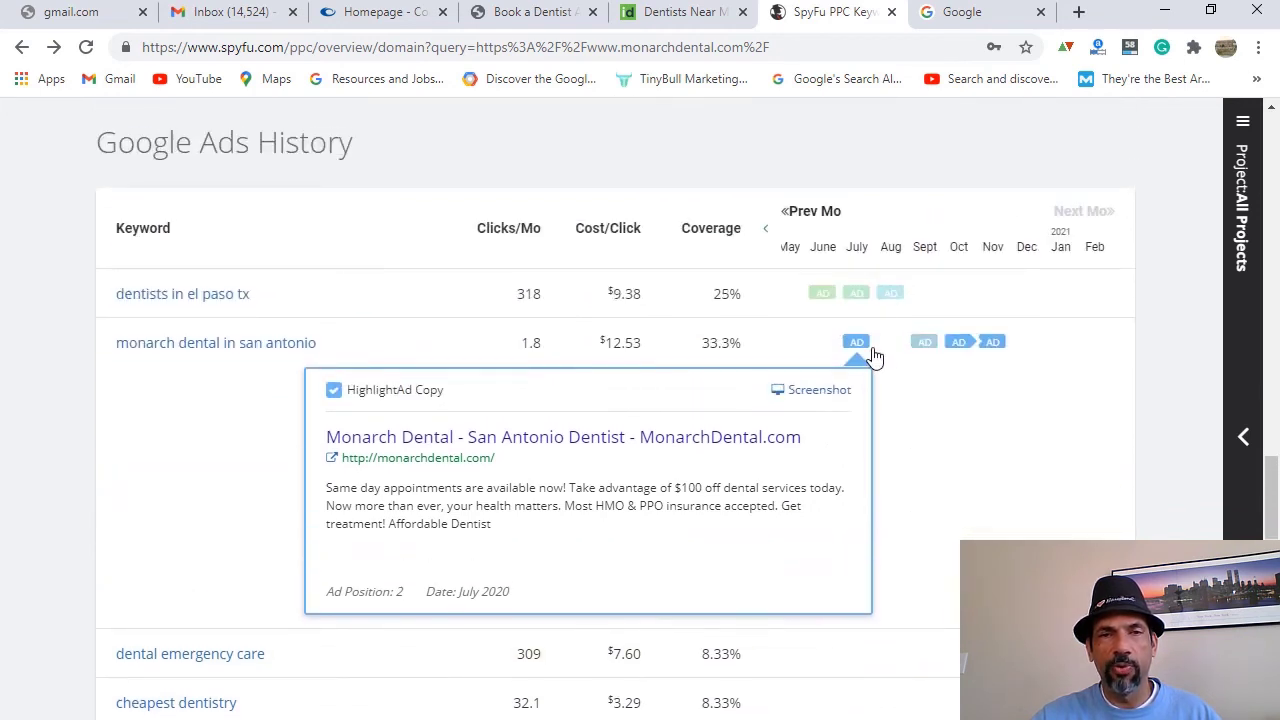
click(928, 352)
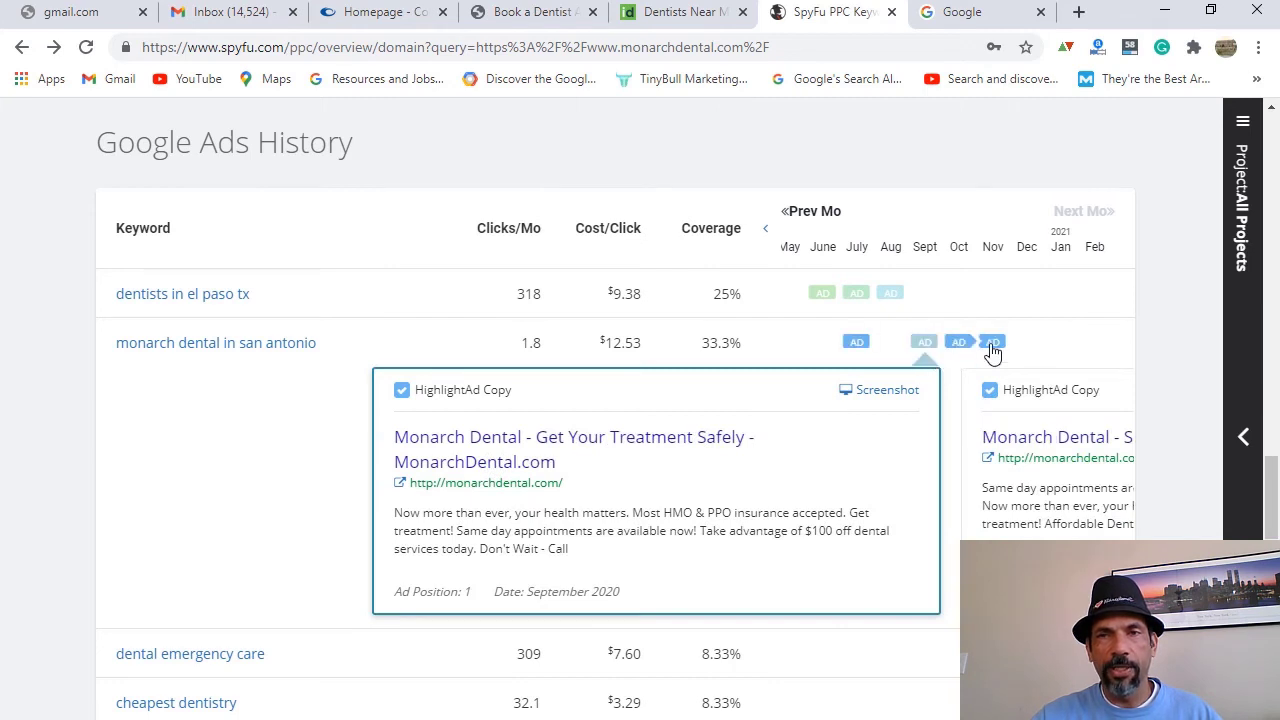
click(992, 343)
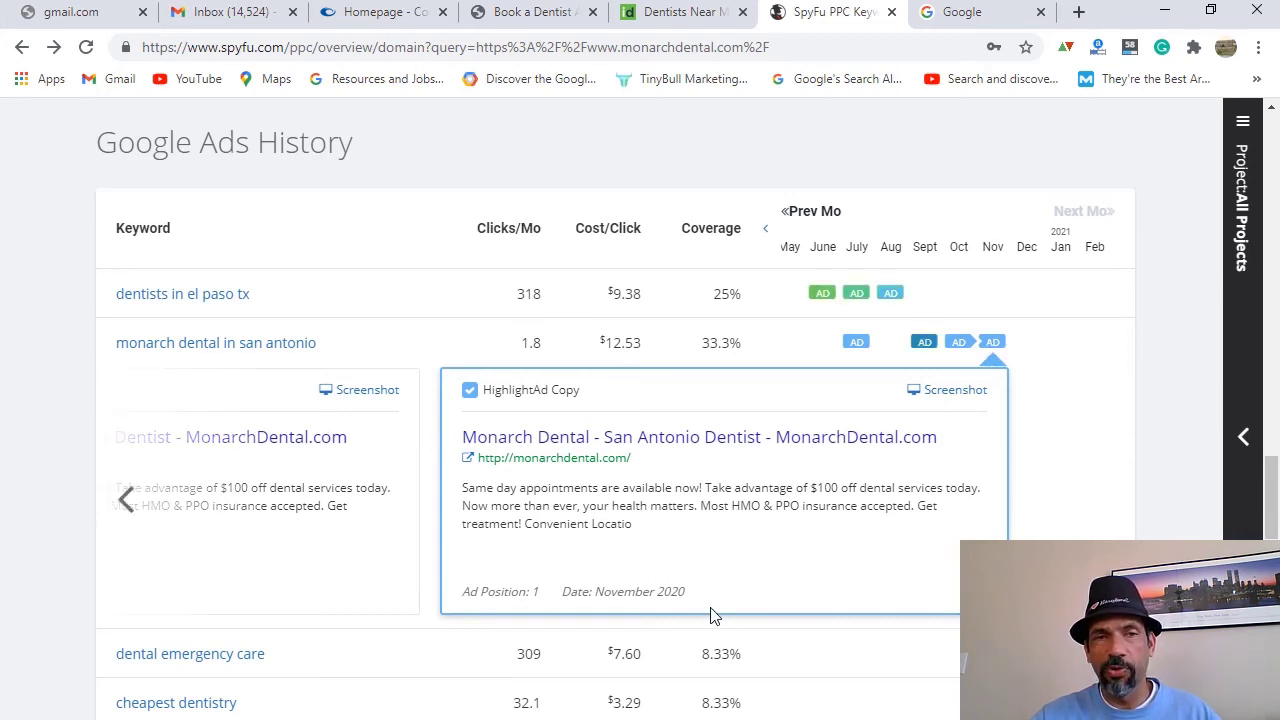
Step: Look over Monarch Dental's Top Google Ads Buy Recommendations and review its estimated monthly PPC clicks and budget
scroll(726, 608, down, 2)
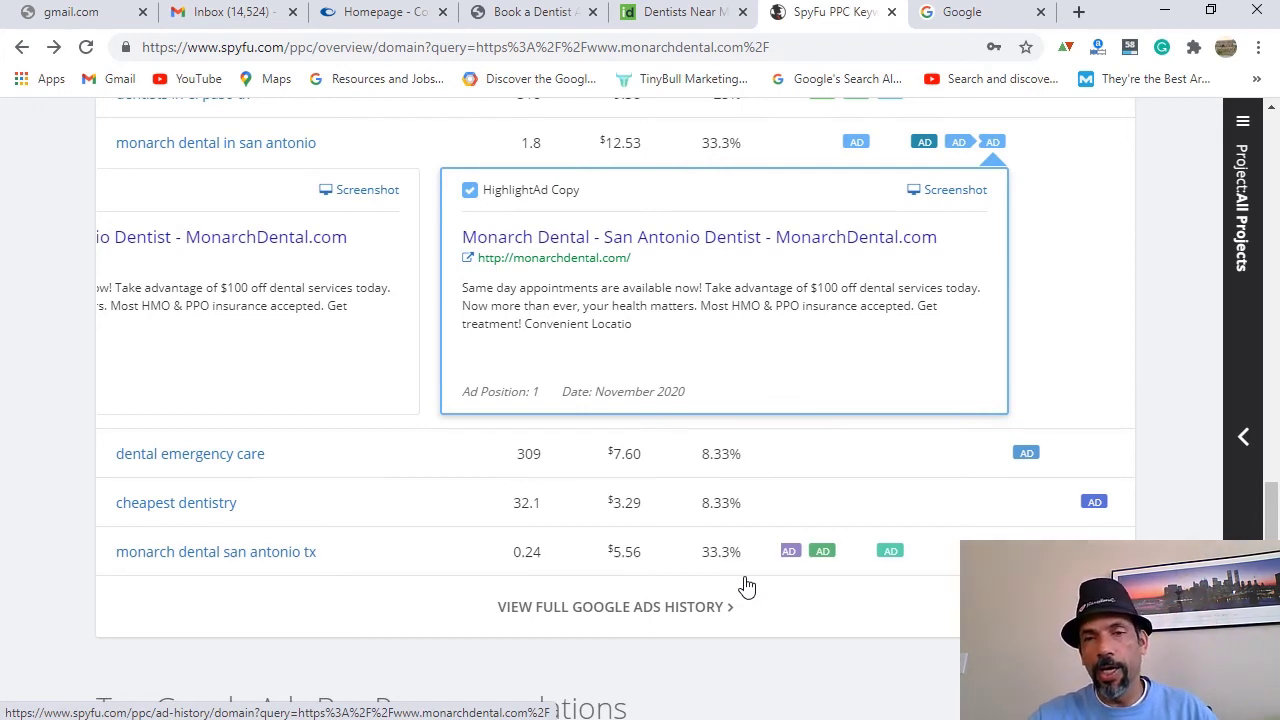
scroll(852, 617, down, 15)
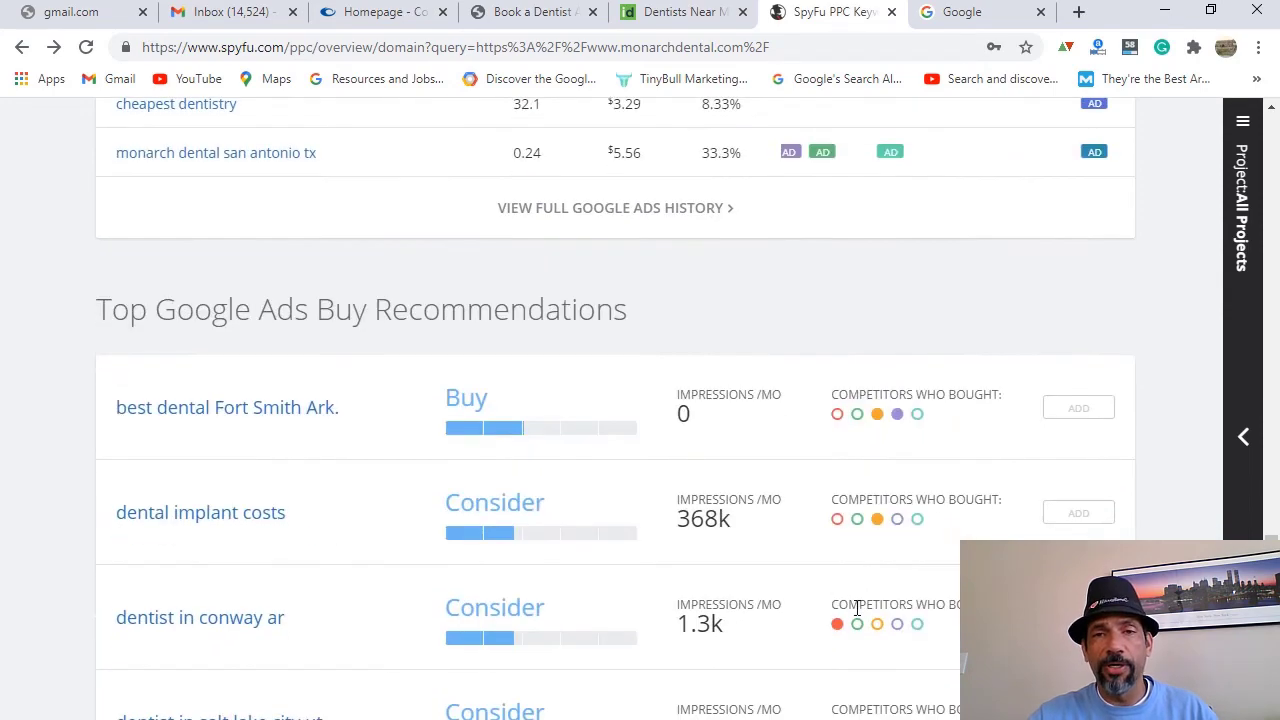
scroll(857, 615, up, 15)
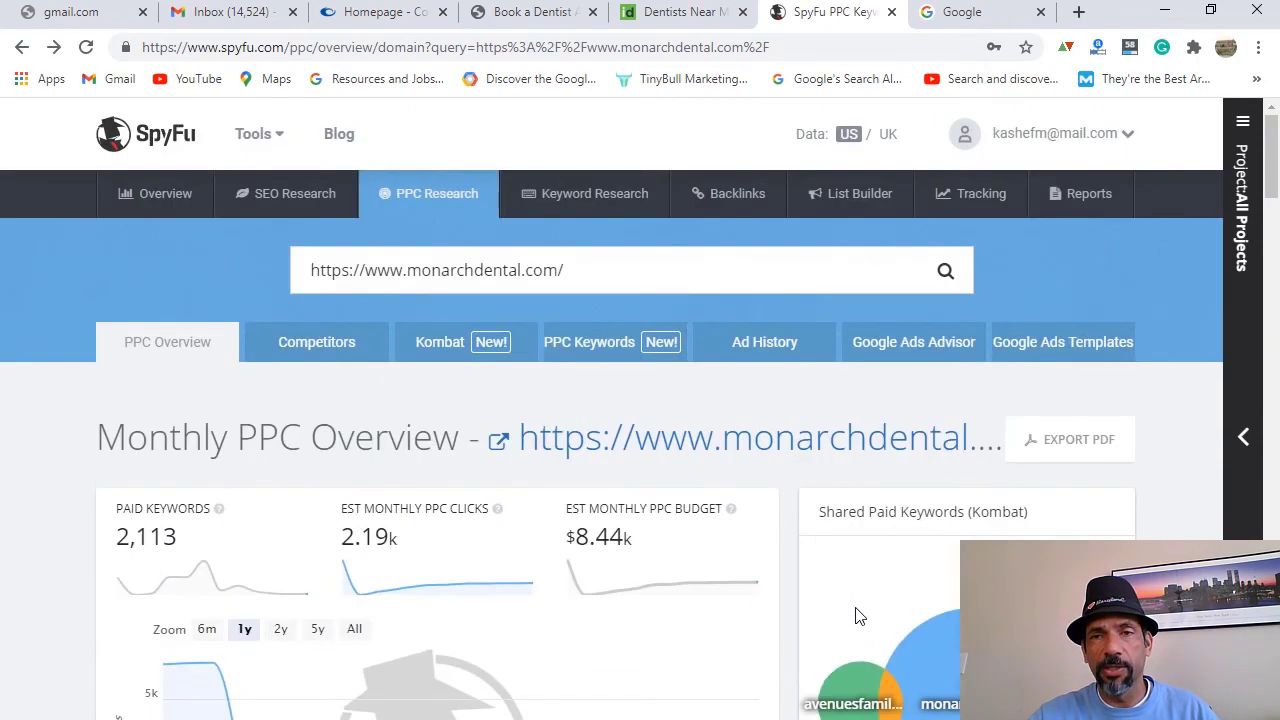
scroll(811, 583, down, 3)
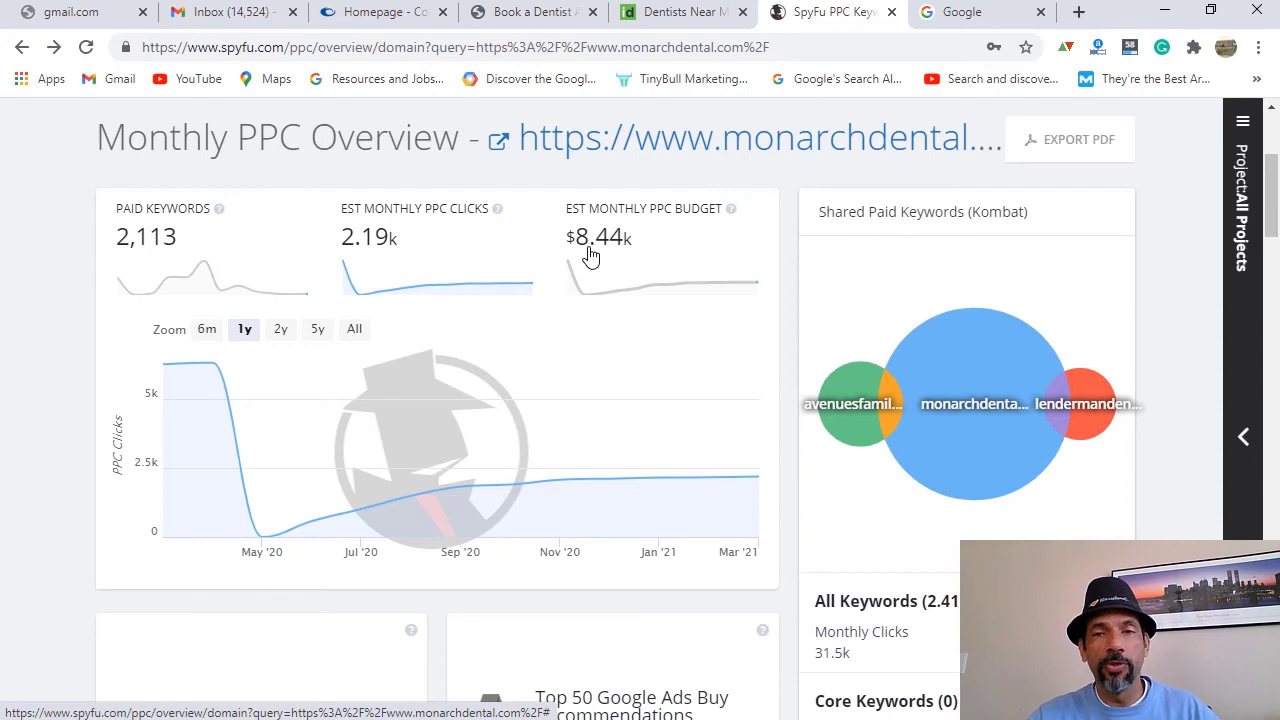
Step: Switch to the PowerPoint presentation, show closing slide 6, and select its subscribe request, website link and contact lines in turn
key(alt+Tab)
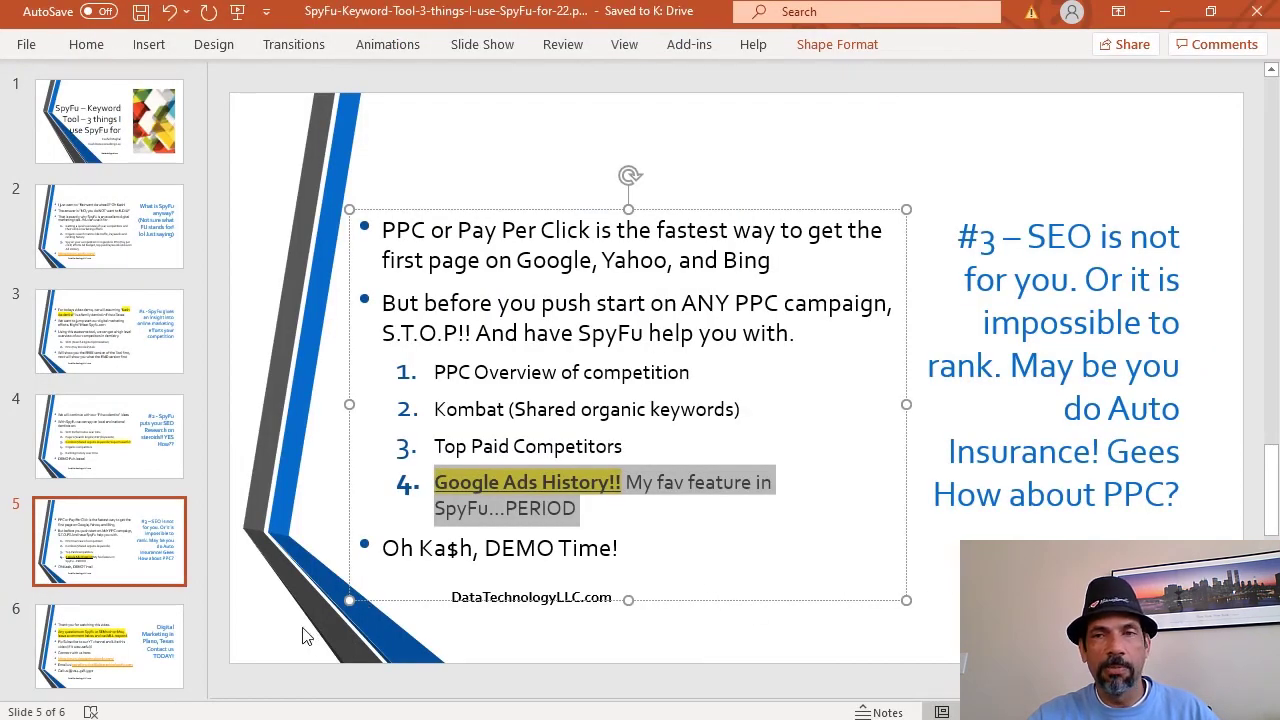
click(155, 665)
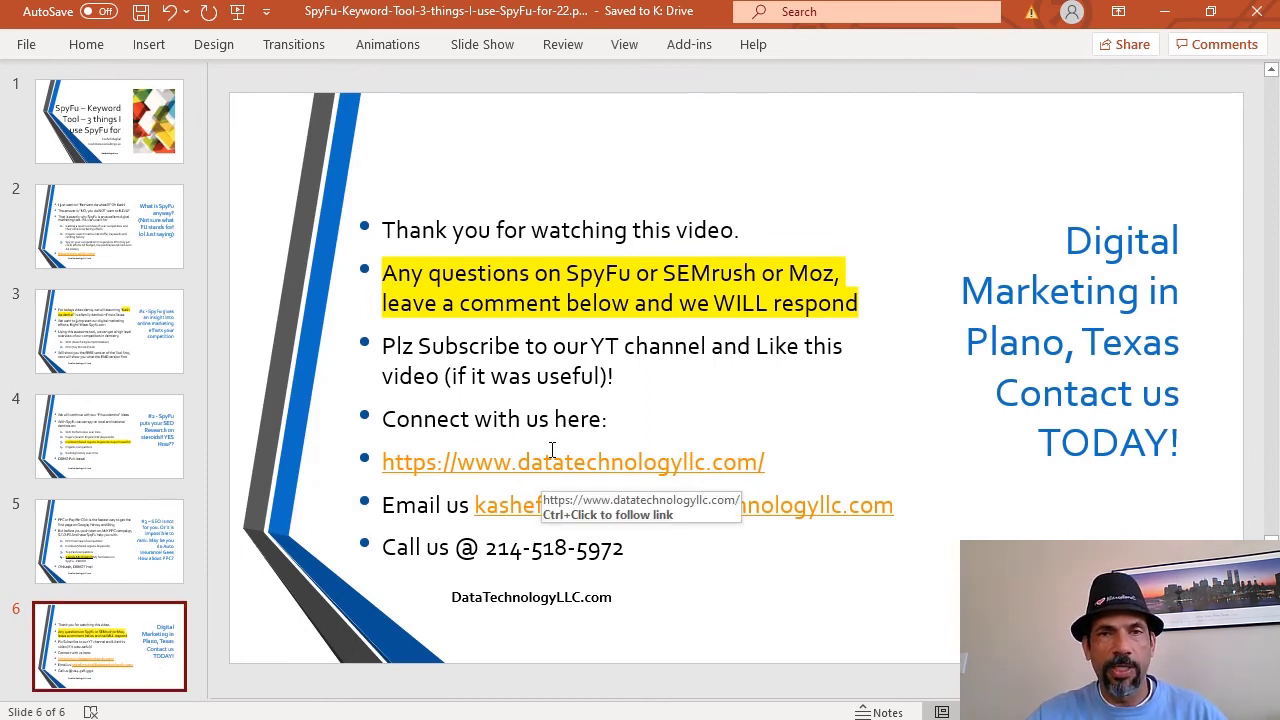
drag(614, 378, 384, 345)
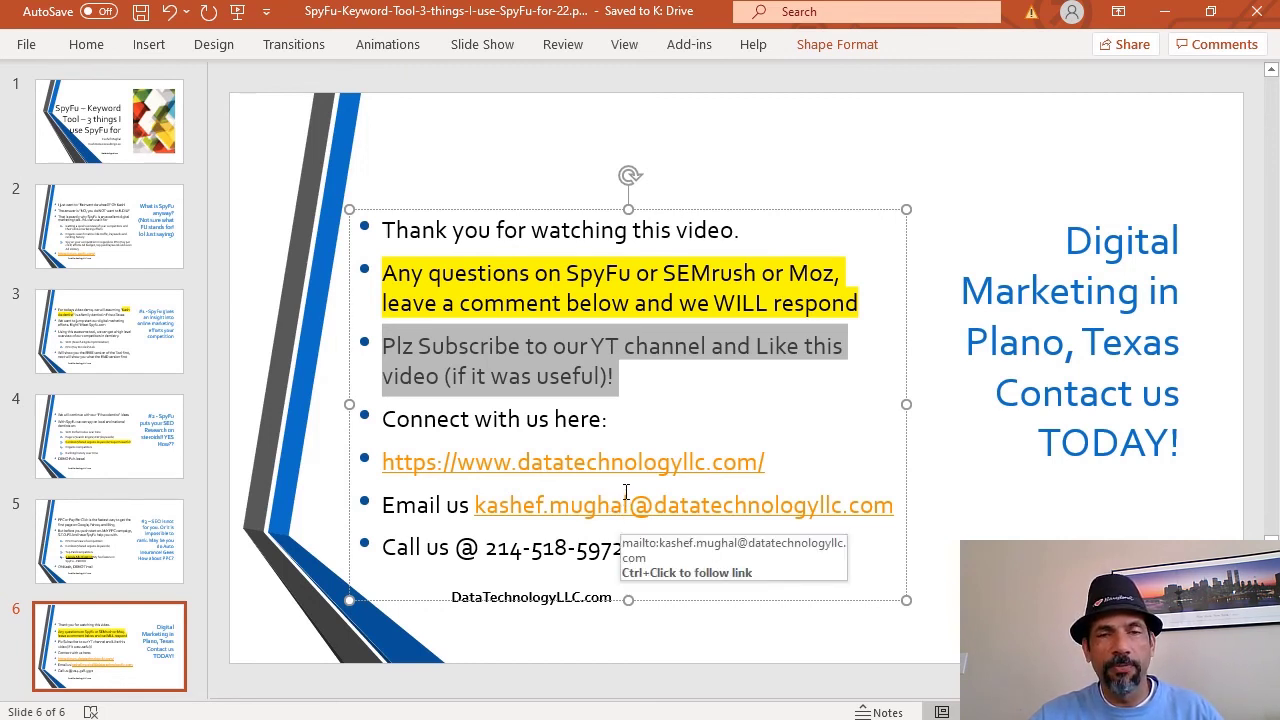
drag(772, 462, 407, 480)
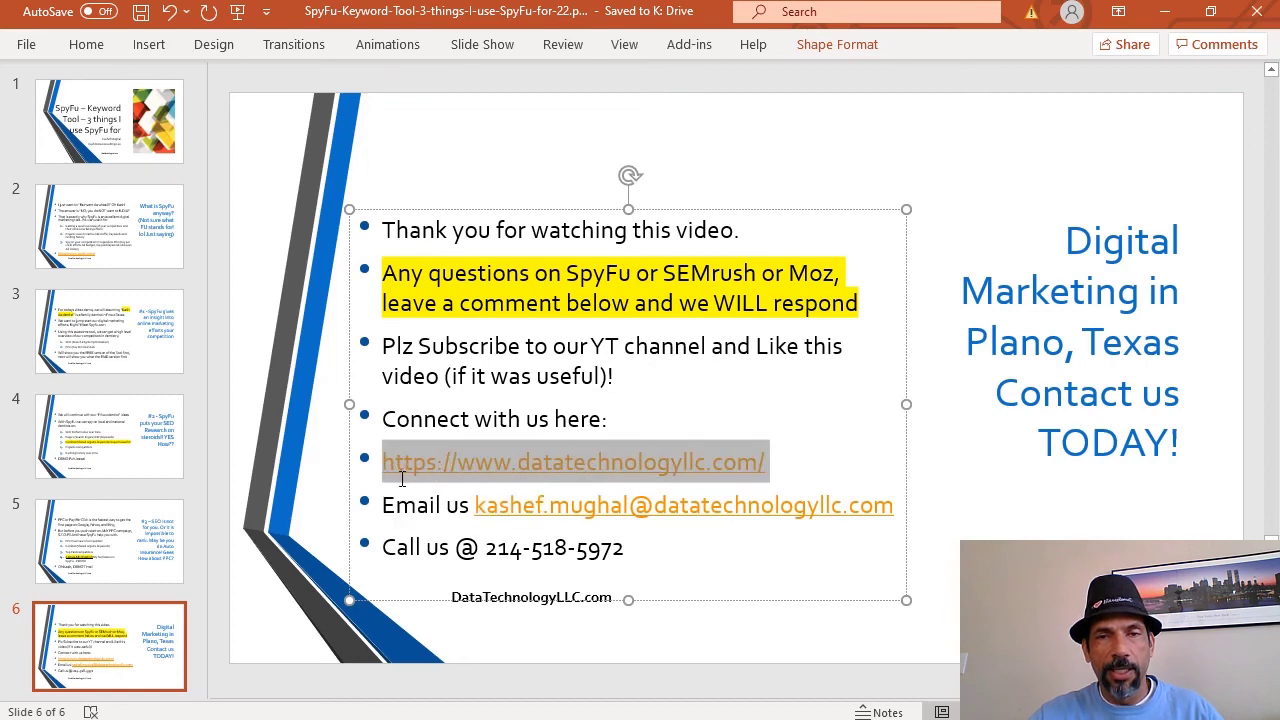
click(621, 545)
drag(621, 545, 306, 520)
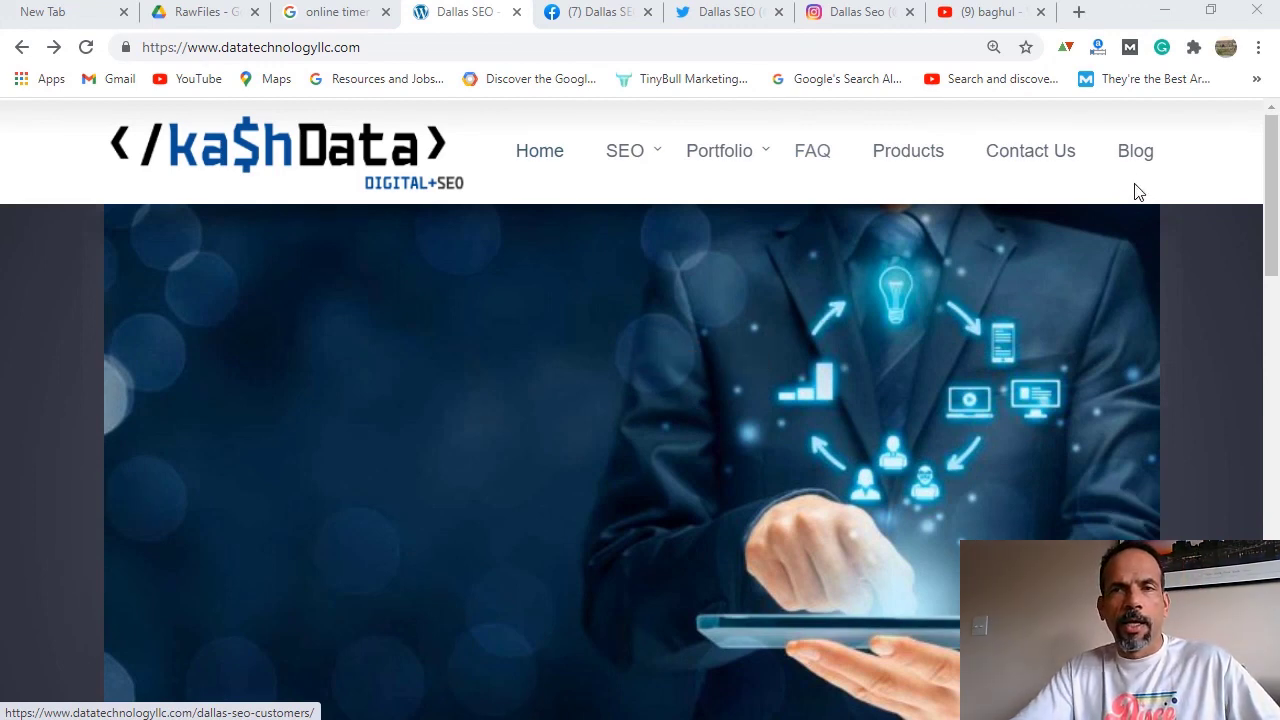
Step: Open the KashData website's blog in the browser, and view the company's Facebook, Twitter, Instagram and YouTube pages in turn
click(1136, 152)
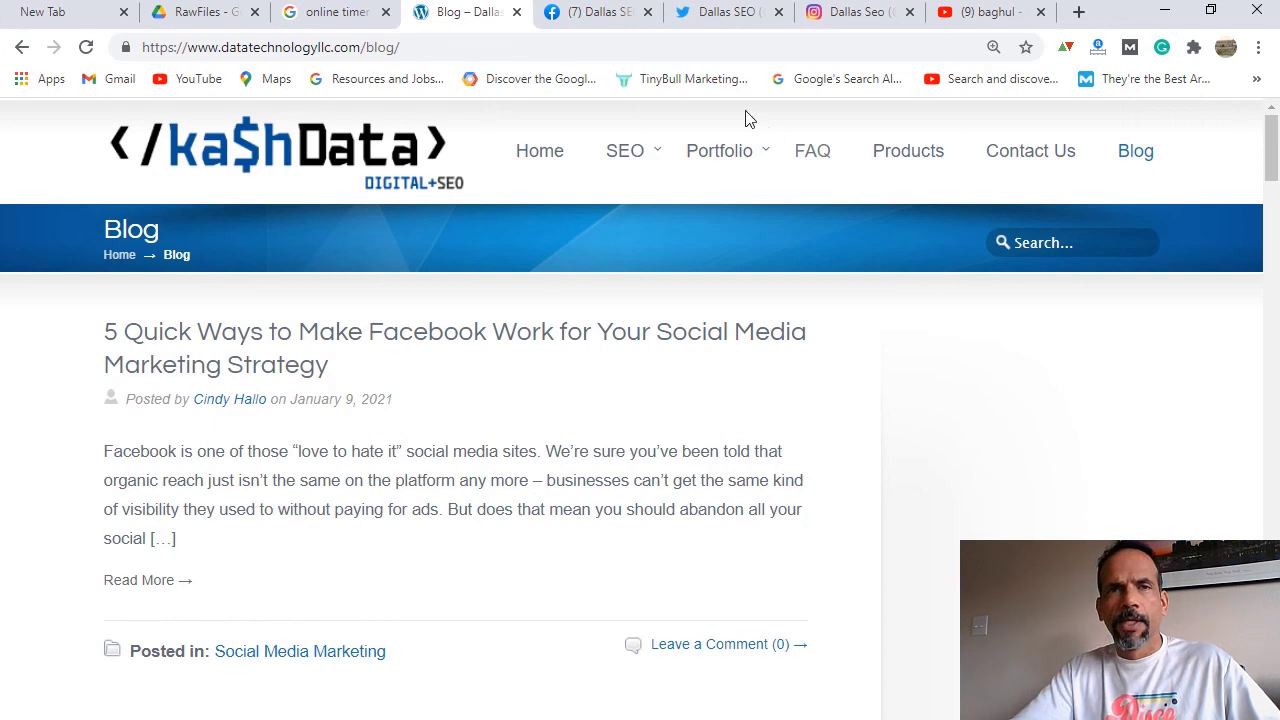
click(588, 18)
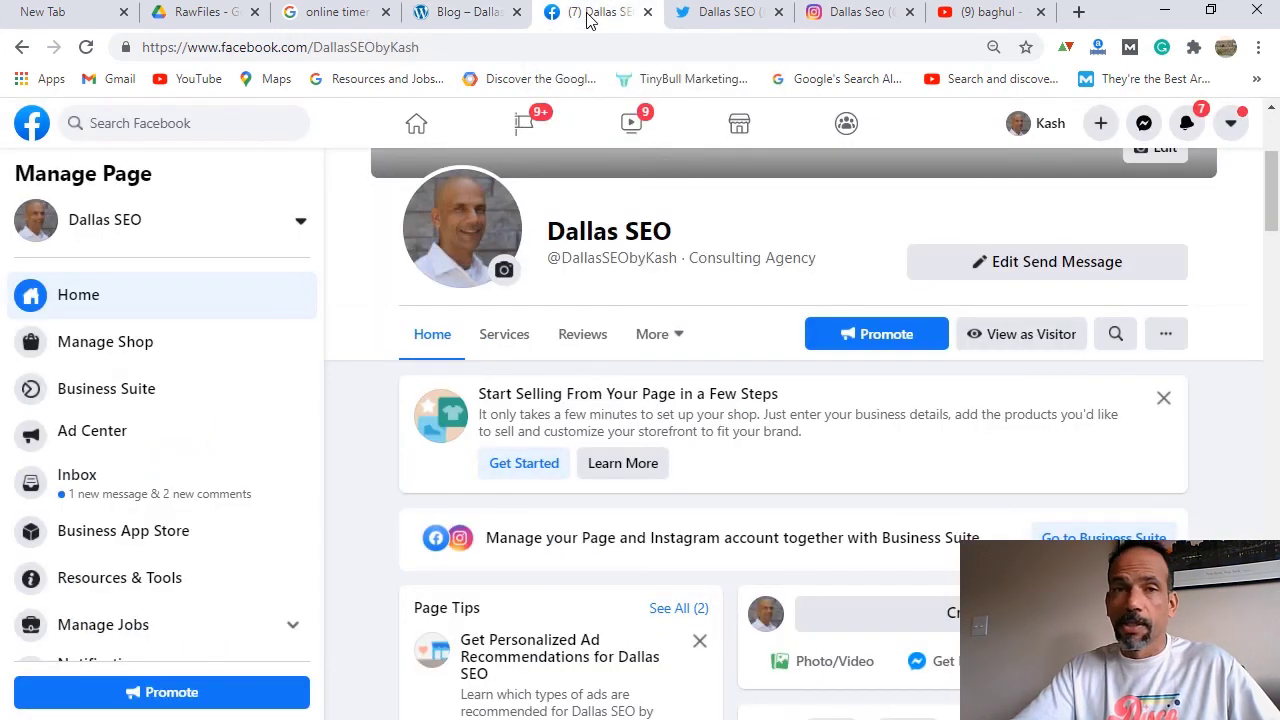
click(700, 14)
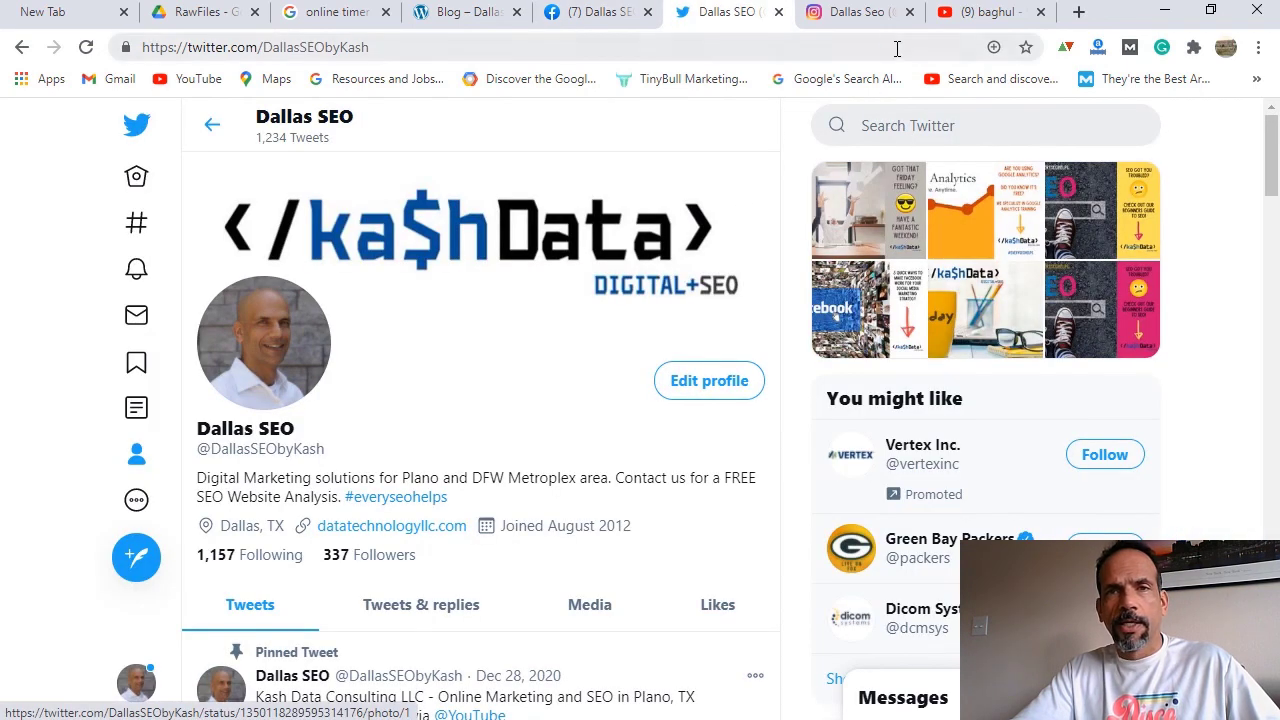
click(862, 14)
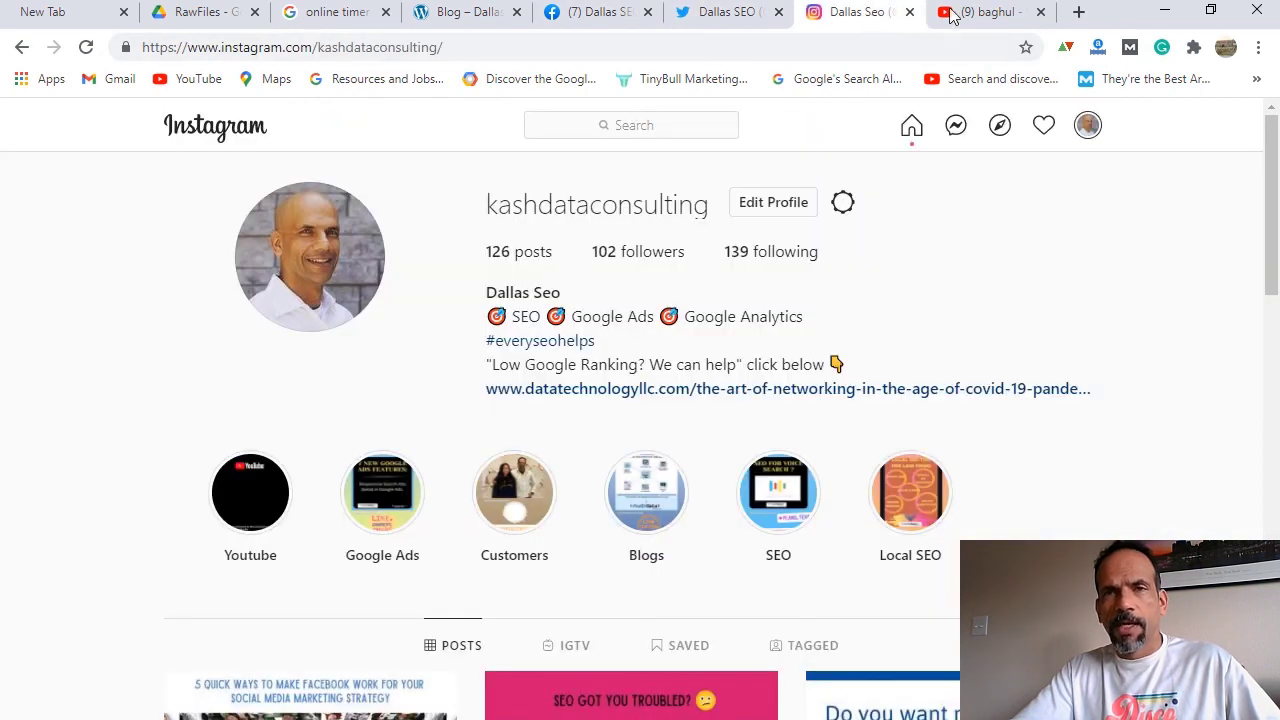
click(985, 14)
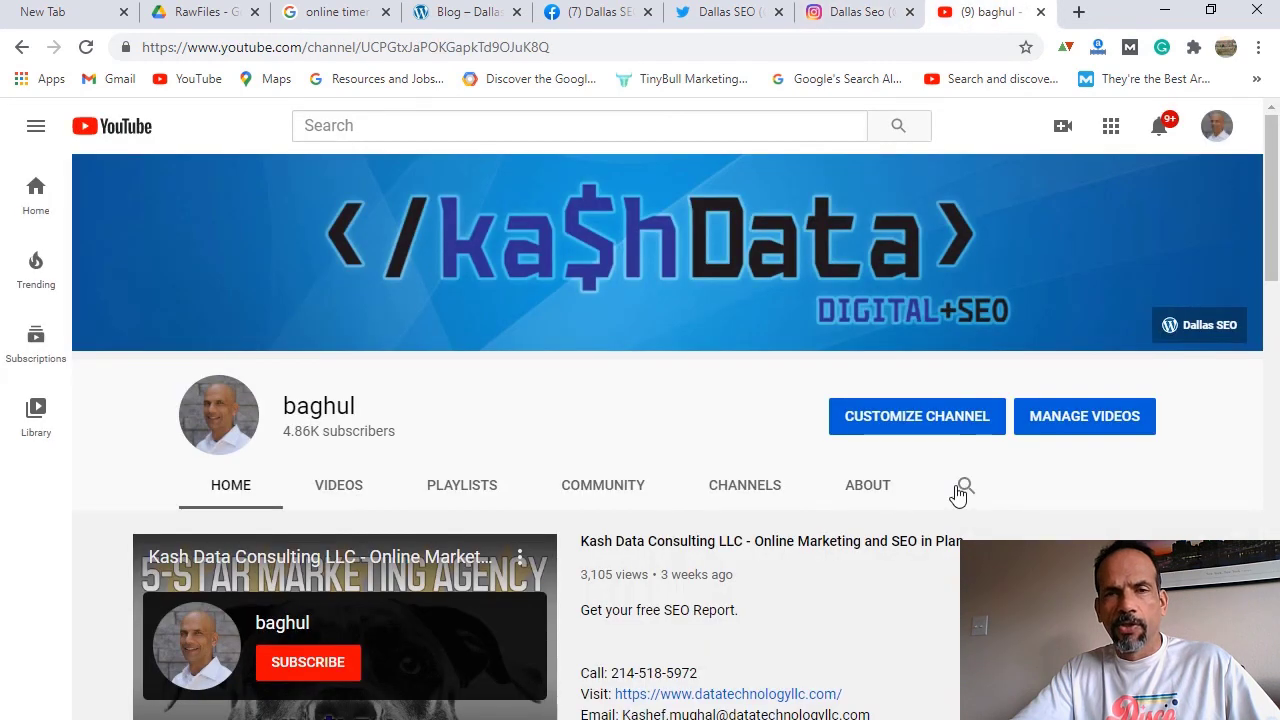